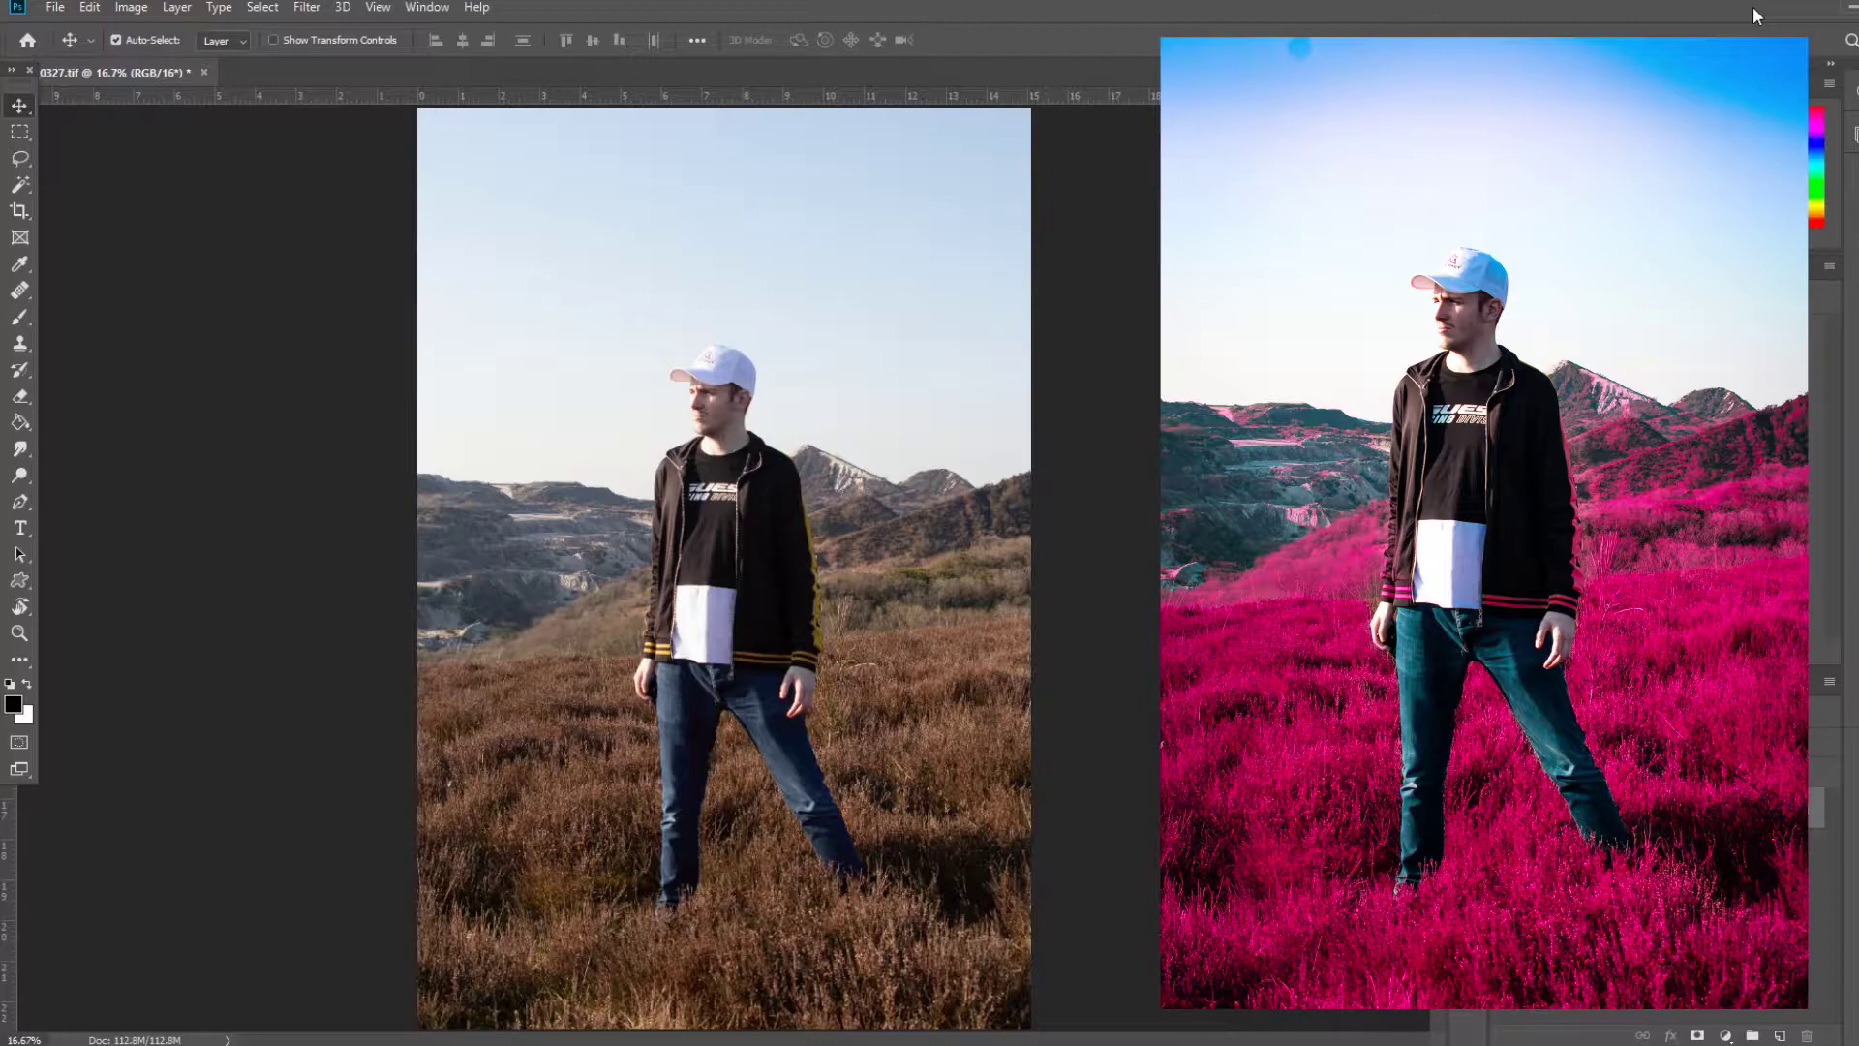
Duplicate the background layer and add a Selective Color adjustment above the copy
scroll(741, 494, up, 3)
scroll(741, 494, down, 3)
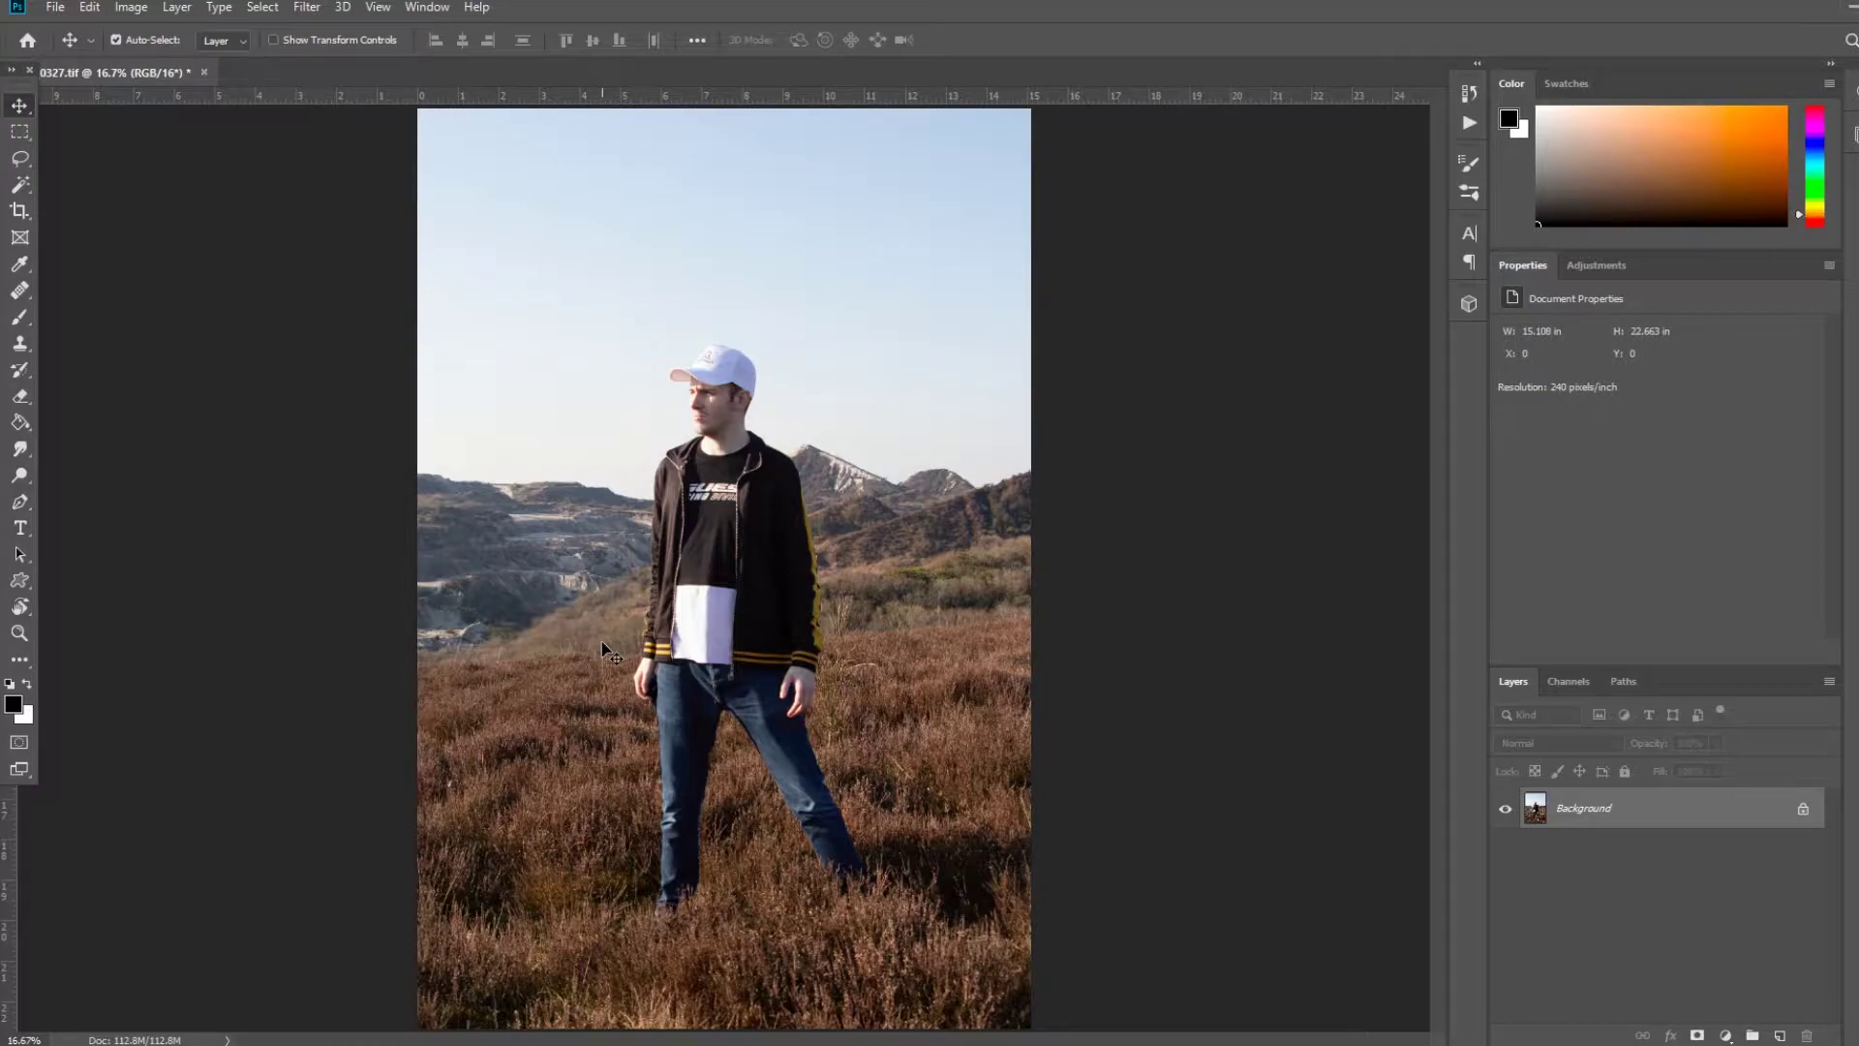
key(ctrl+j)
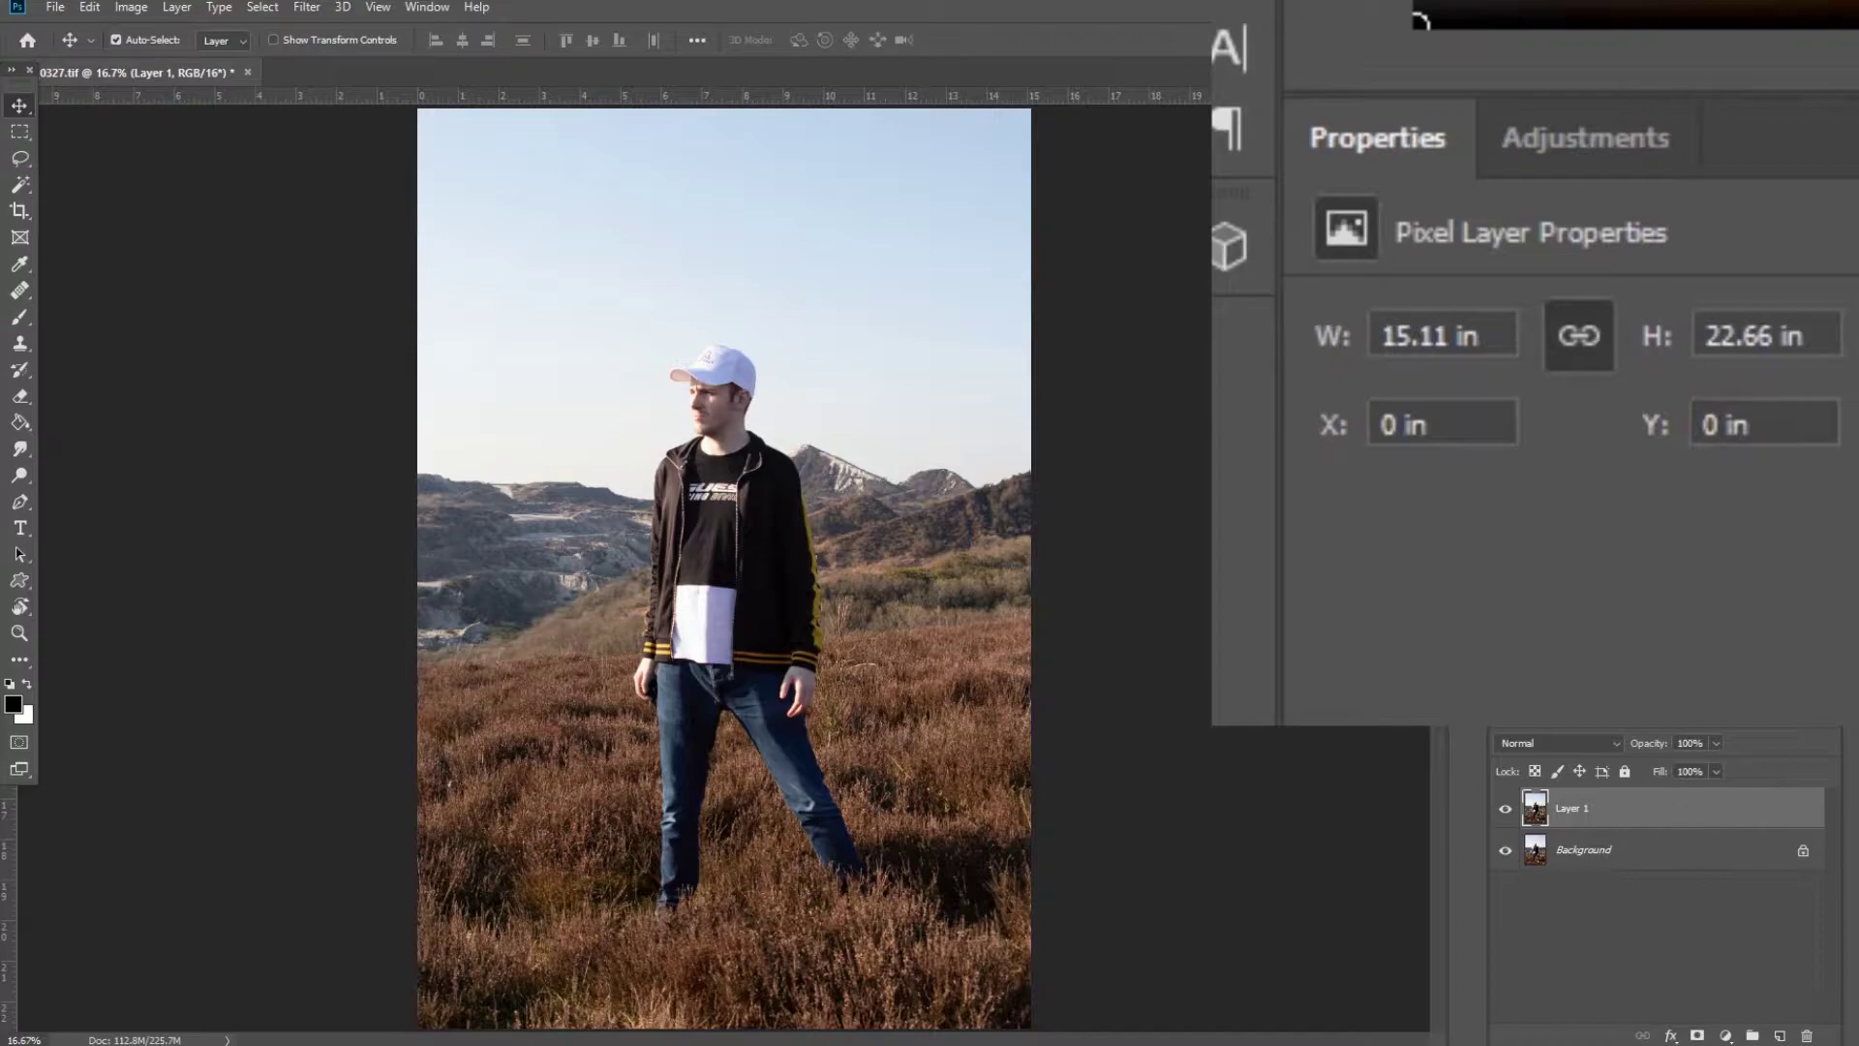
click(1556, 164)
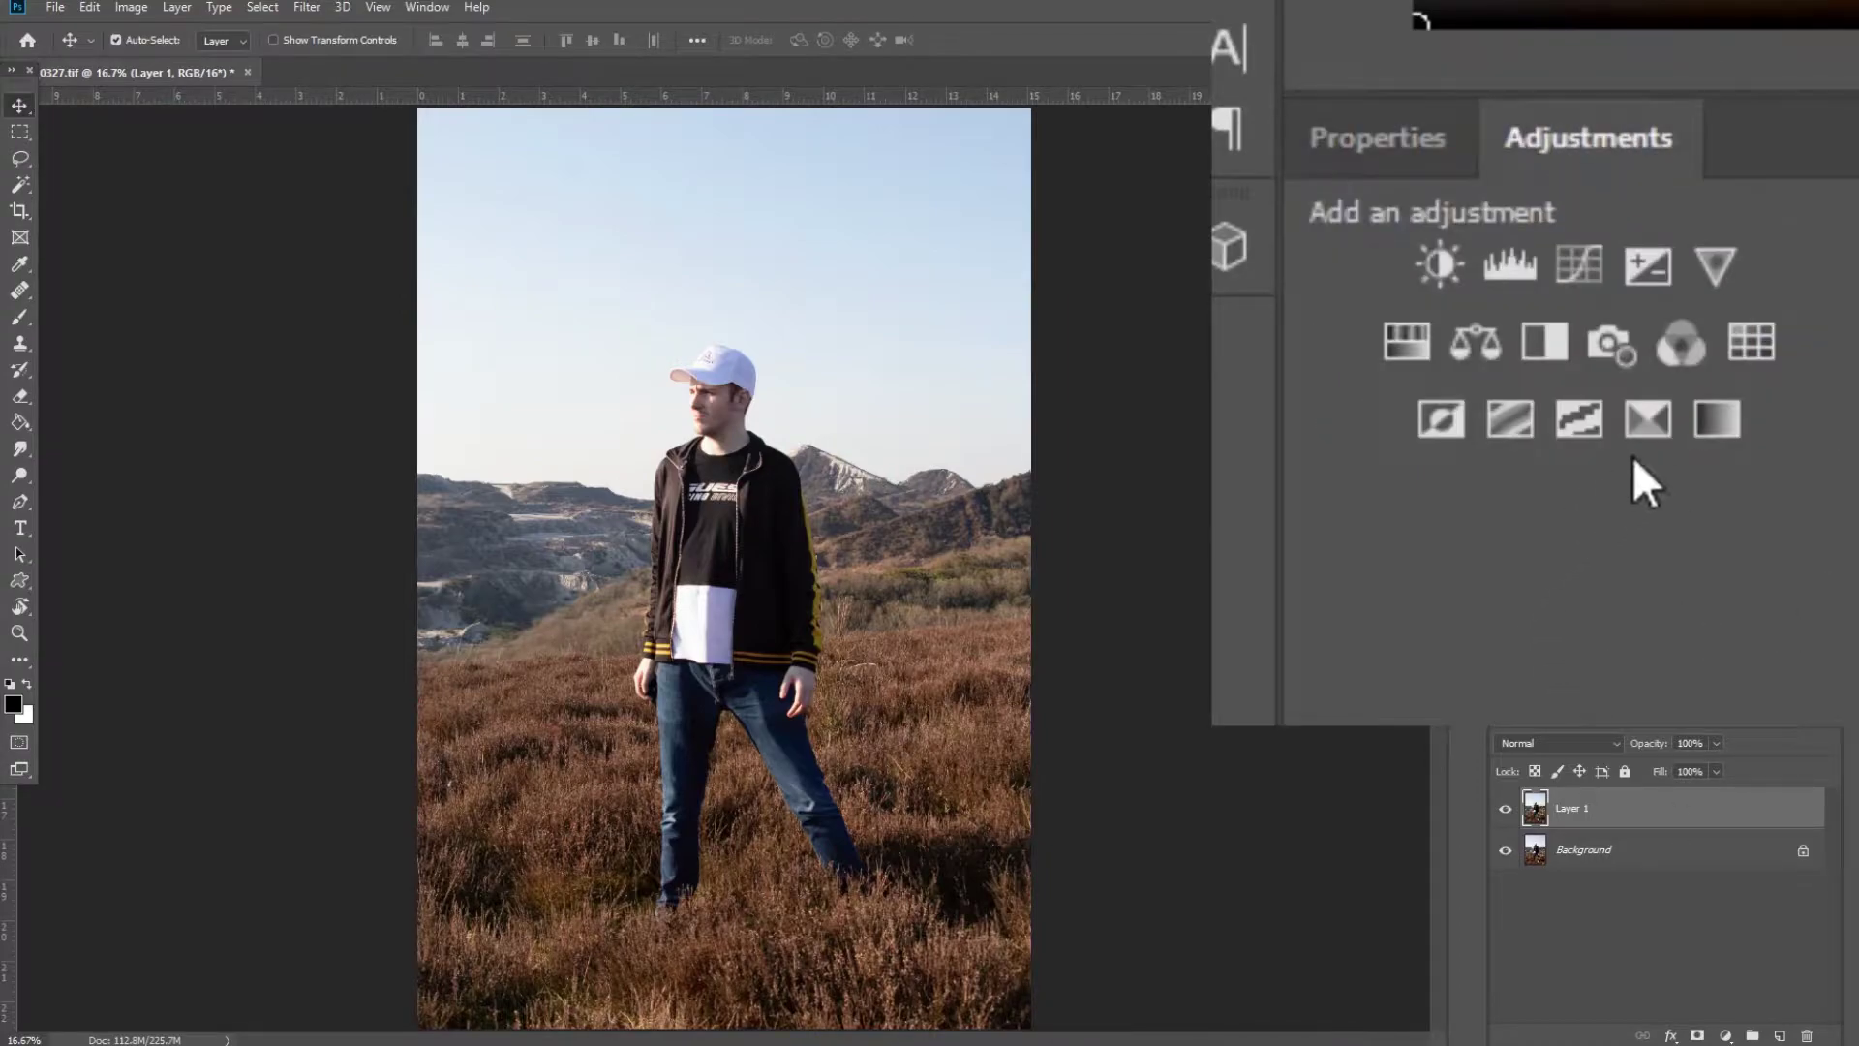
click(1643, 426)
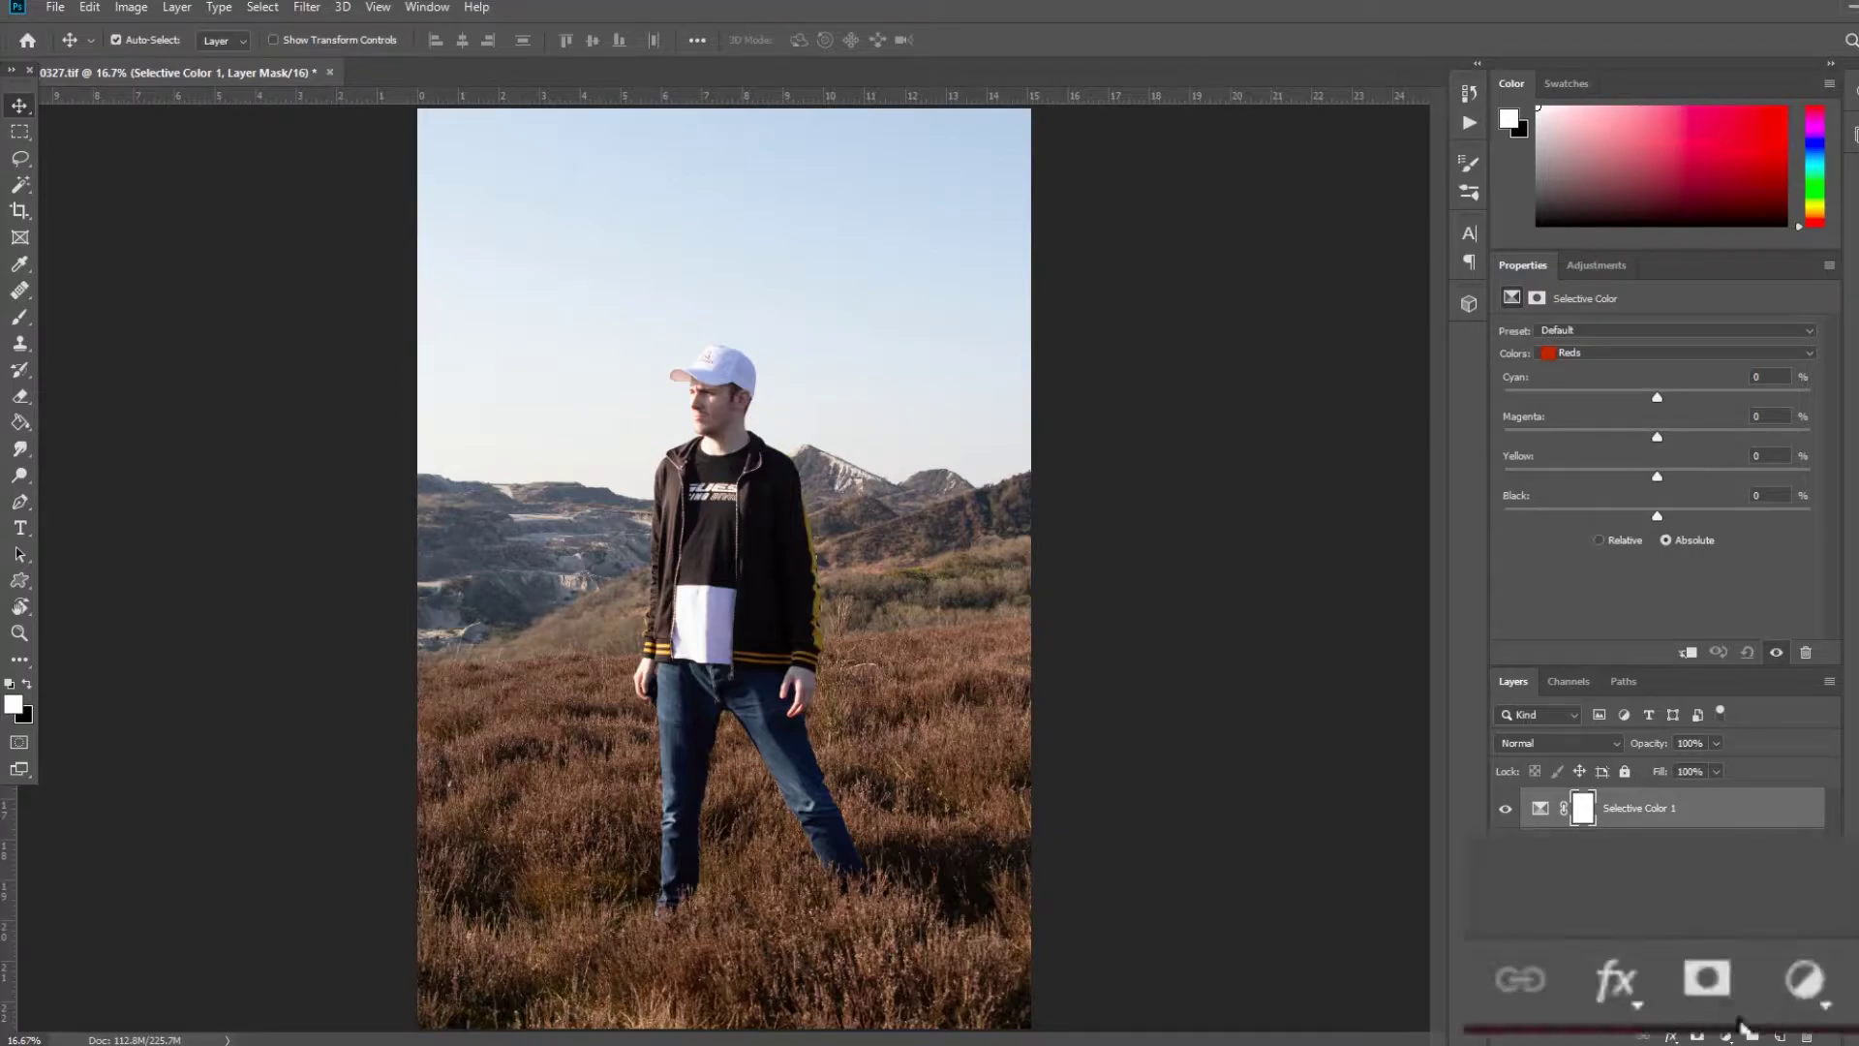
Add a vector mask to the Selective Color layer and invert its layer mask to black
ctrl+click(1697, 1035)
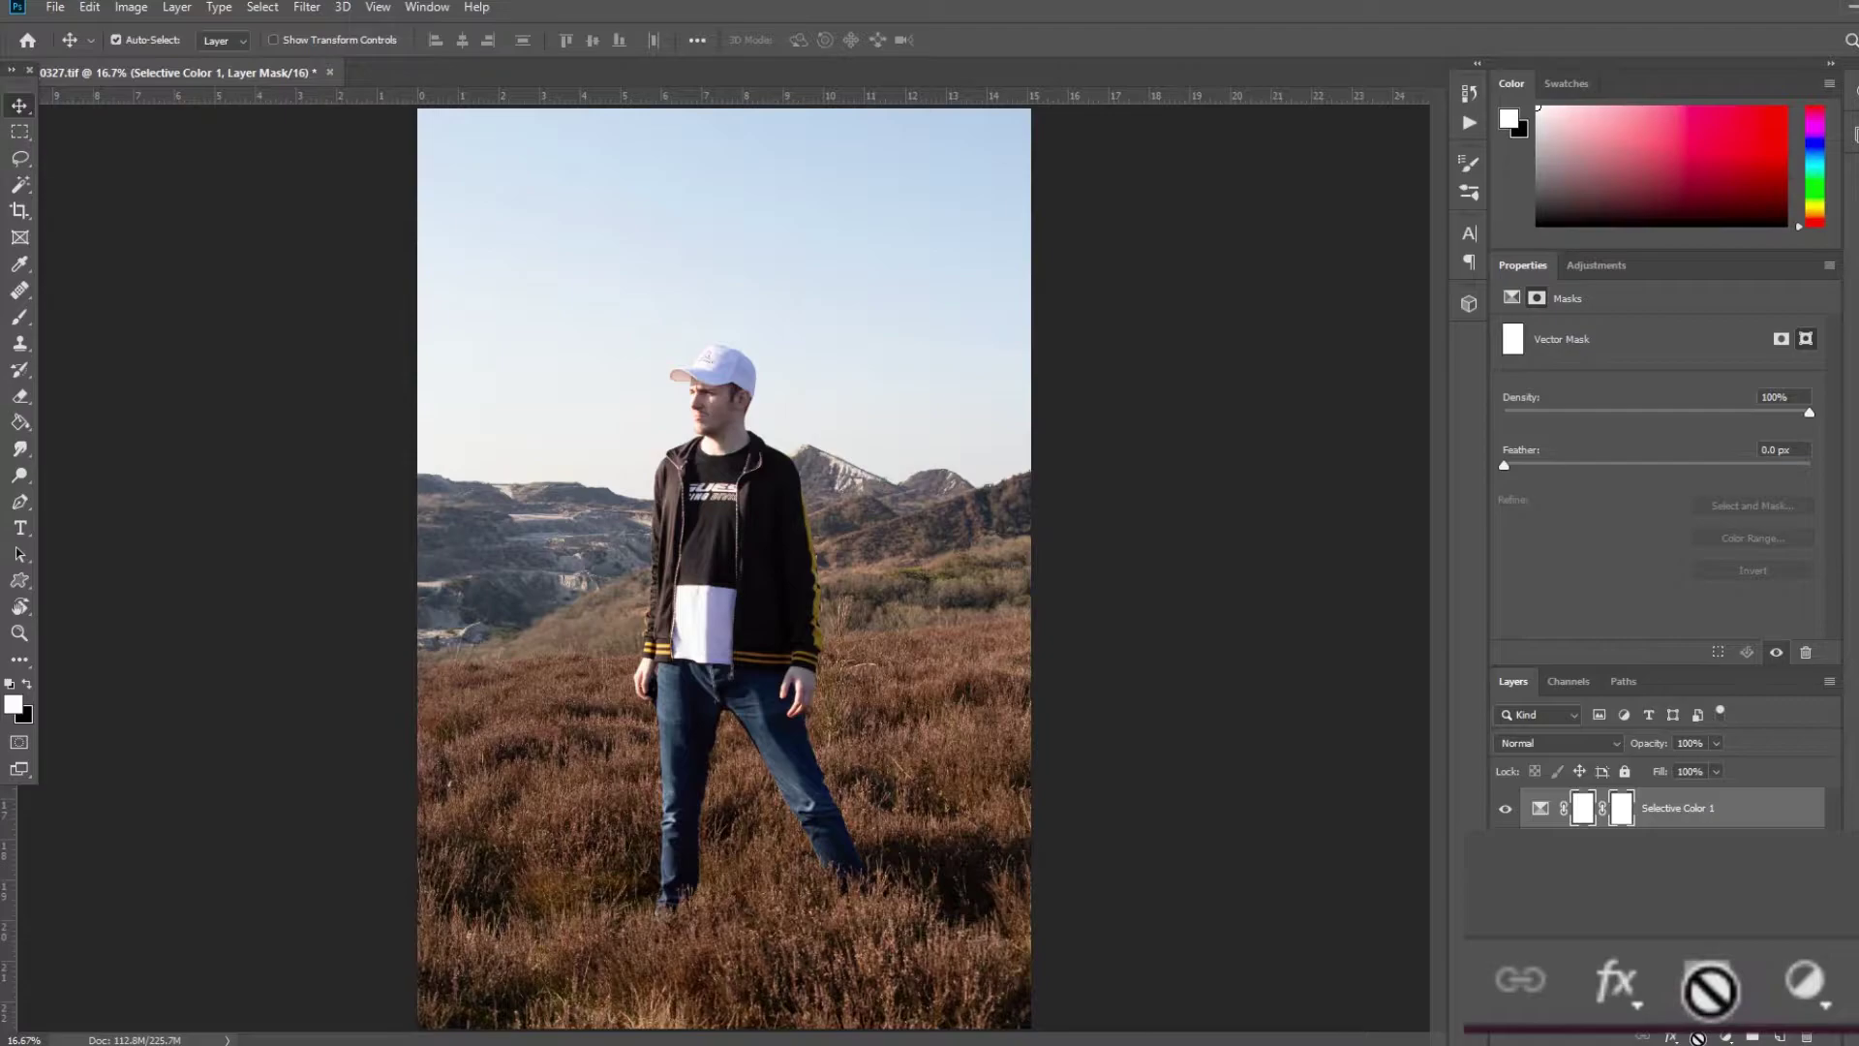
click(1584, 813)
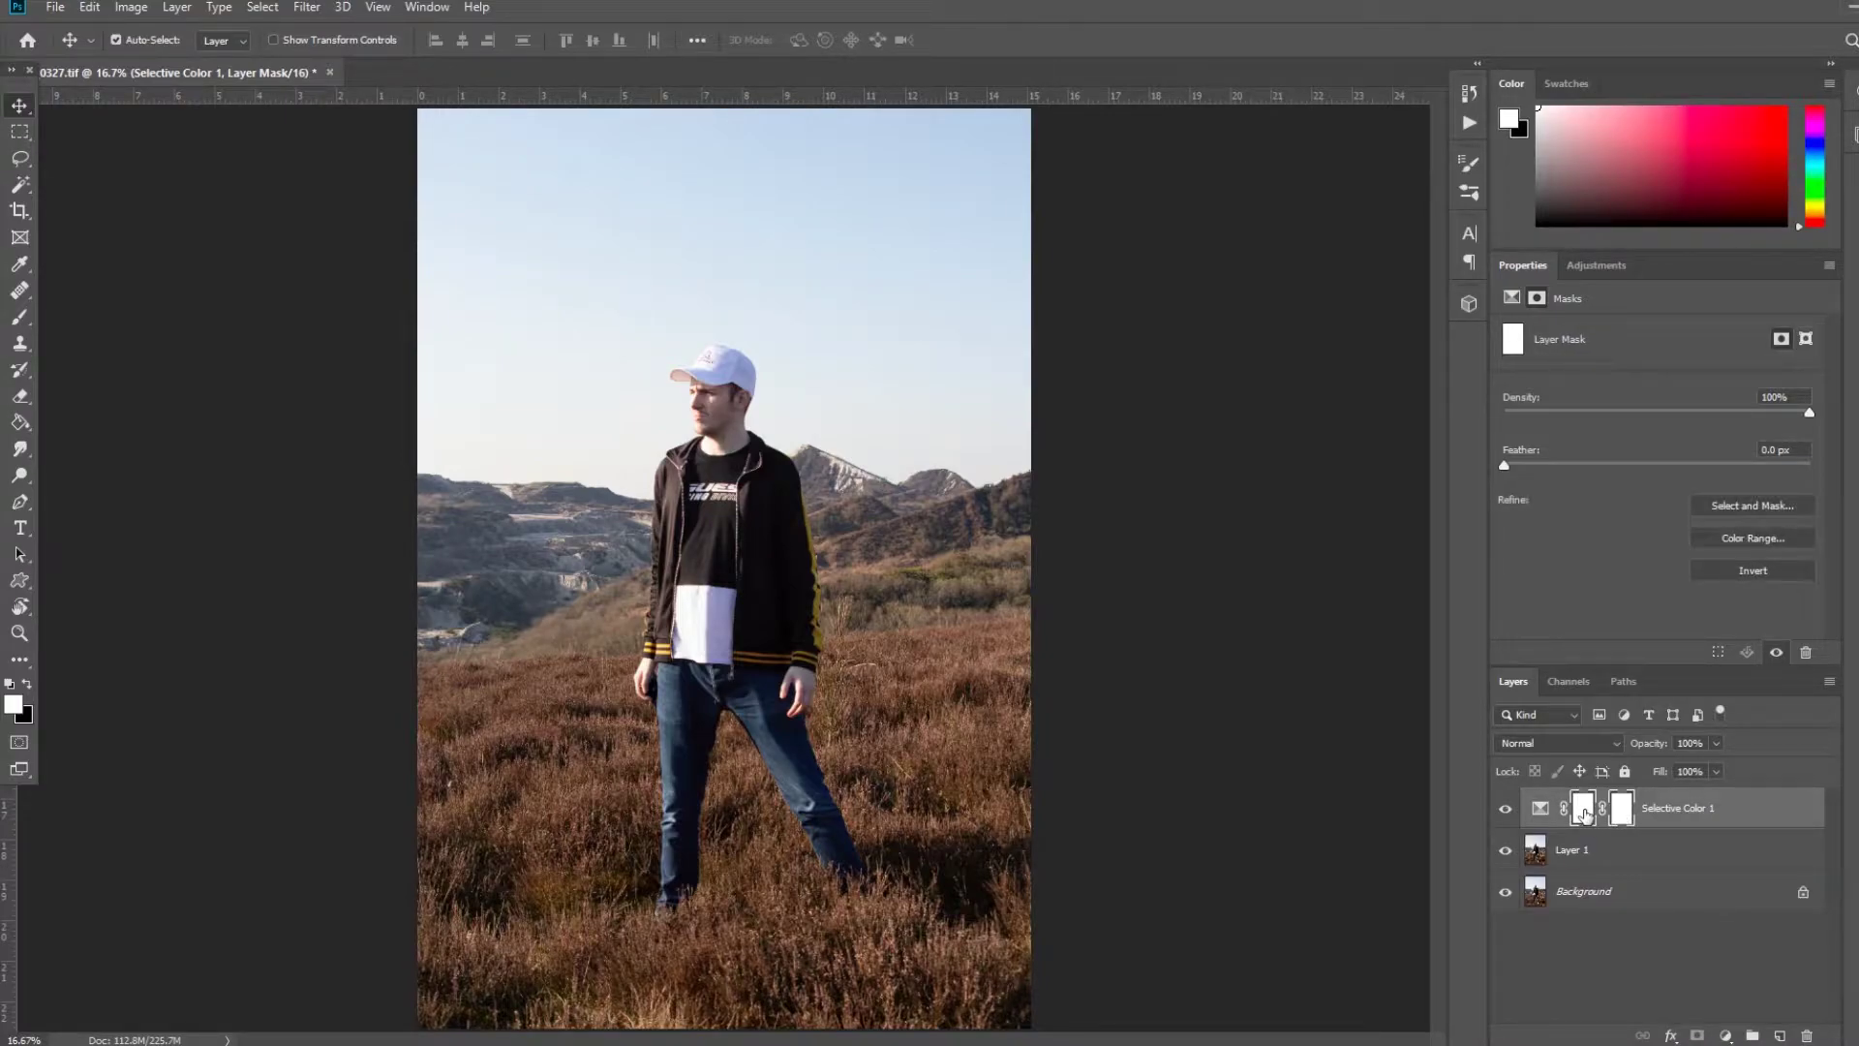
key(ctrl+i)
In the Selective Color adjustment, set Cyan to -100% and Magenta to +100% for the Reds
click(1717, 816)
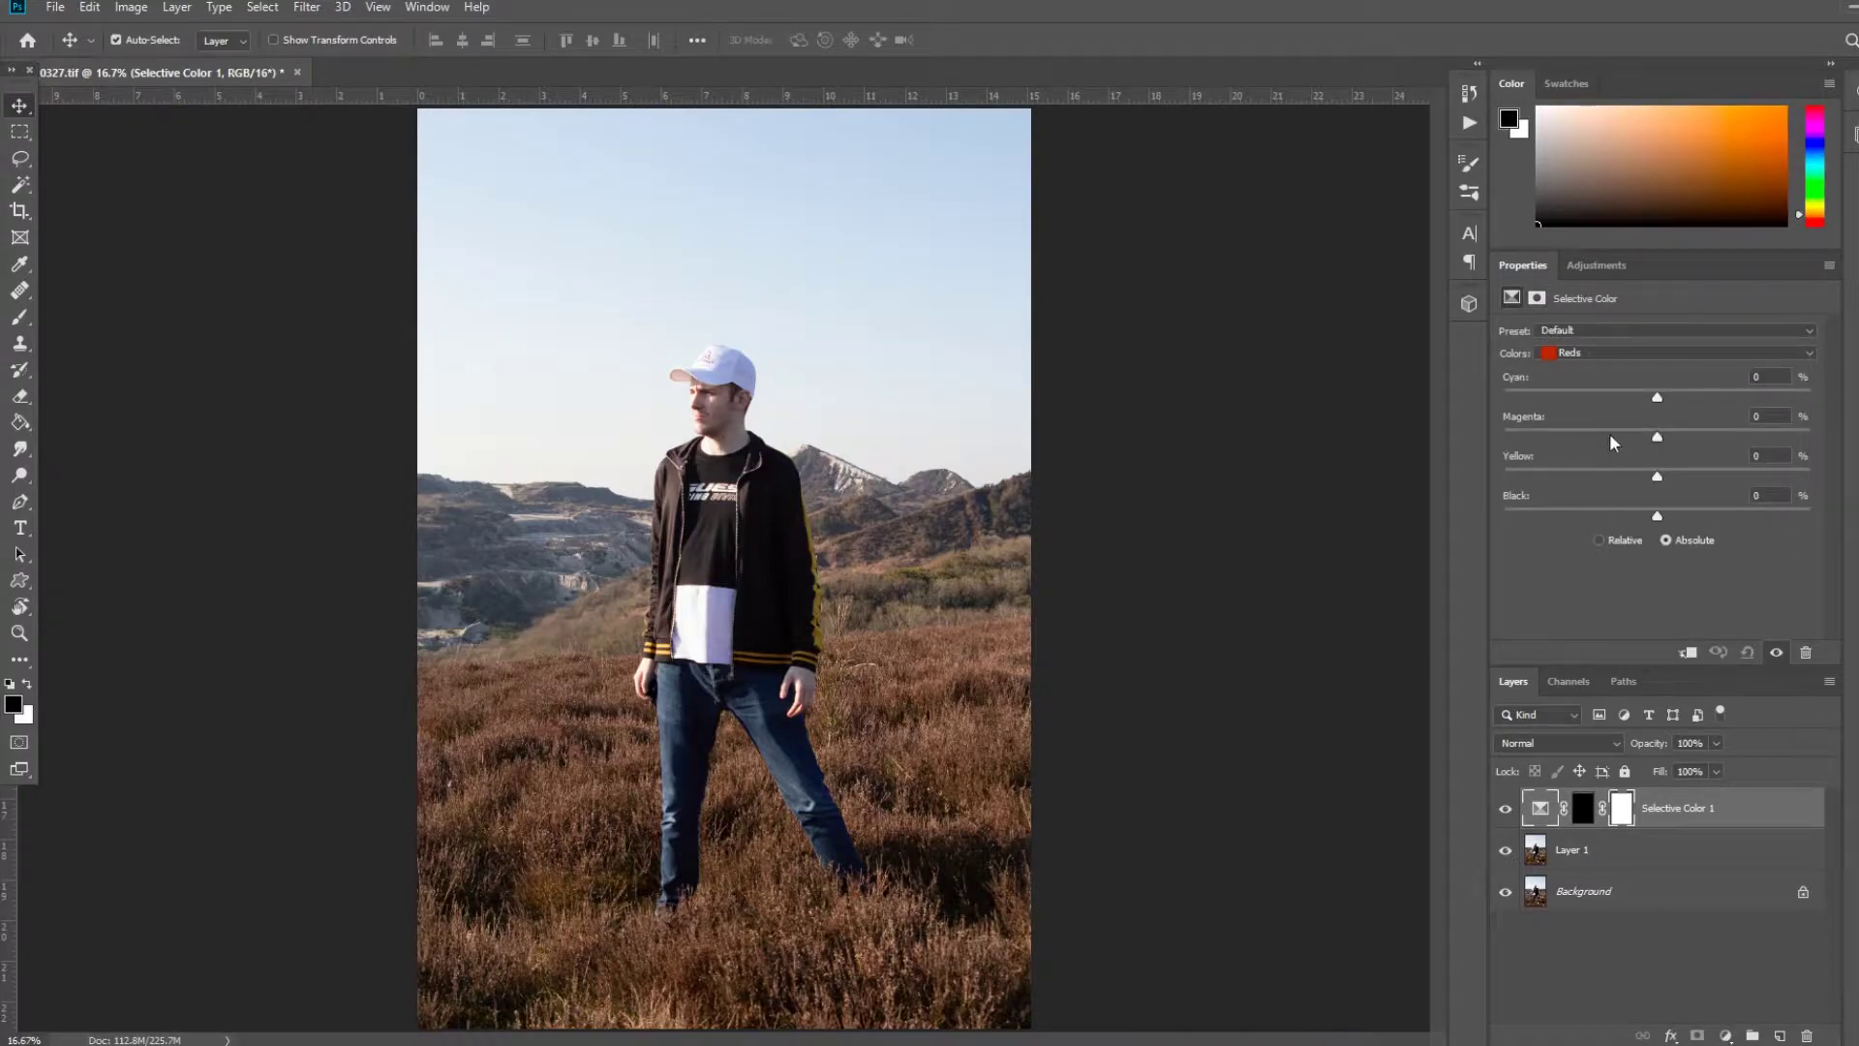
click(1610, 352)
click(1611, 352)
mouse_move(1657, 396)
mouse_down()
mouse_move(1519, 397)
mouse_move(1620, 399)
mouse_up()
drag(1505, 403, 1479, 389)
Paint white on the Selective Color layer mask over the heather left of the man, using a 464 px brush
click(1584, 808)
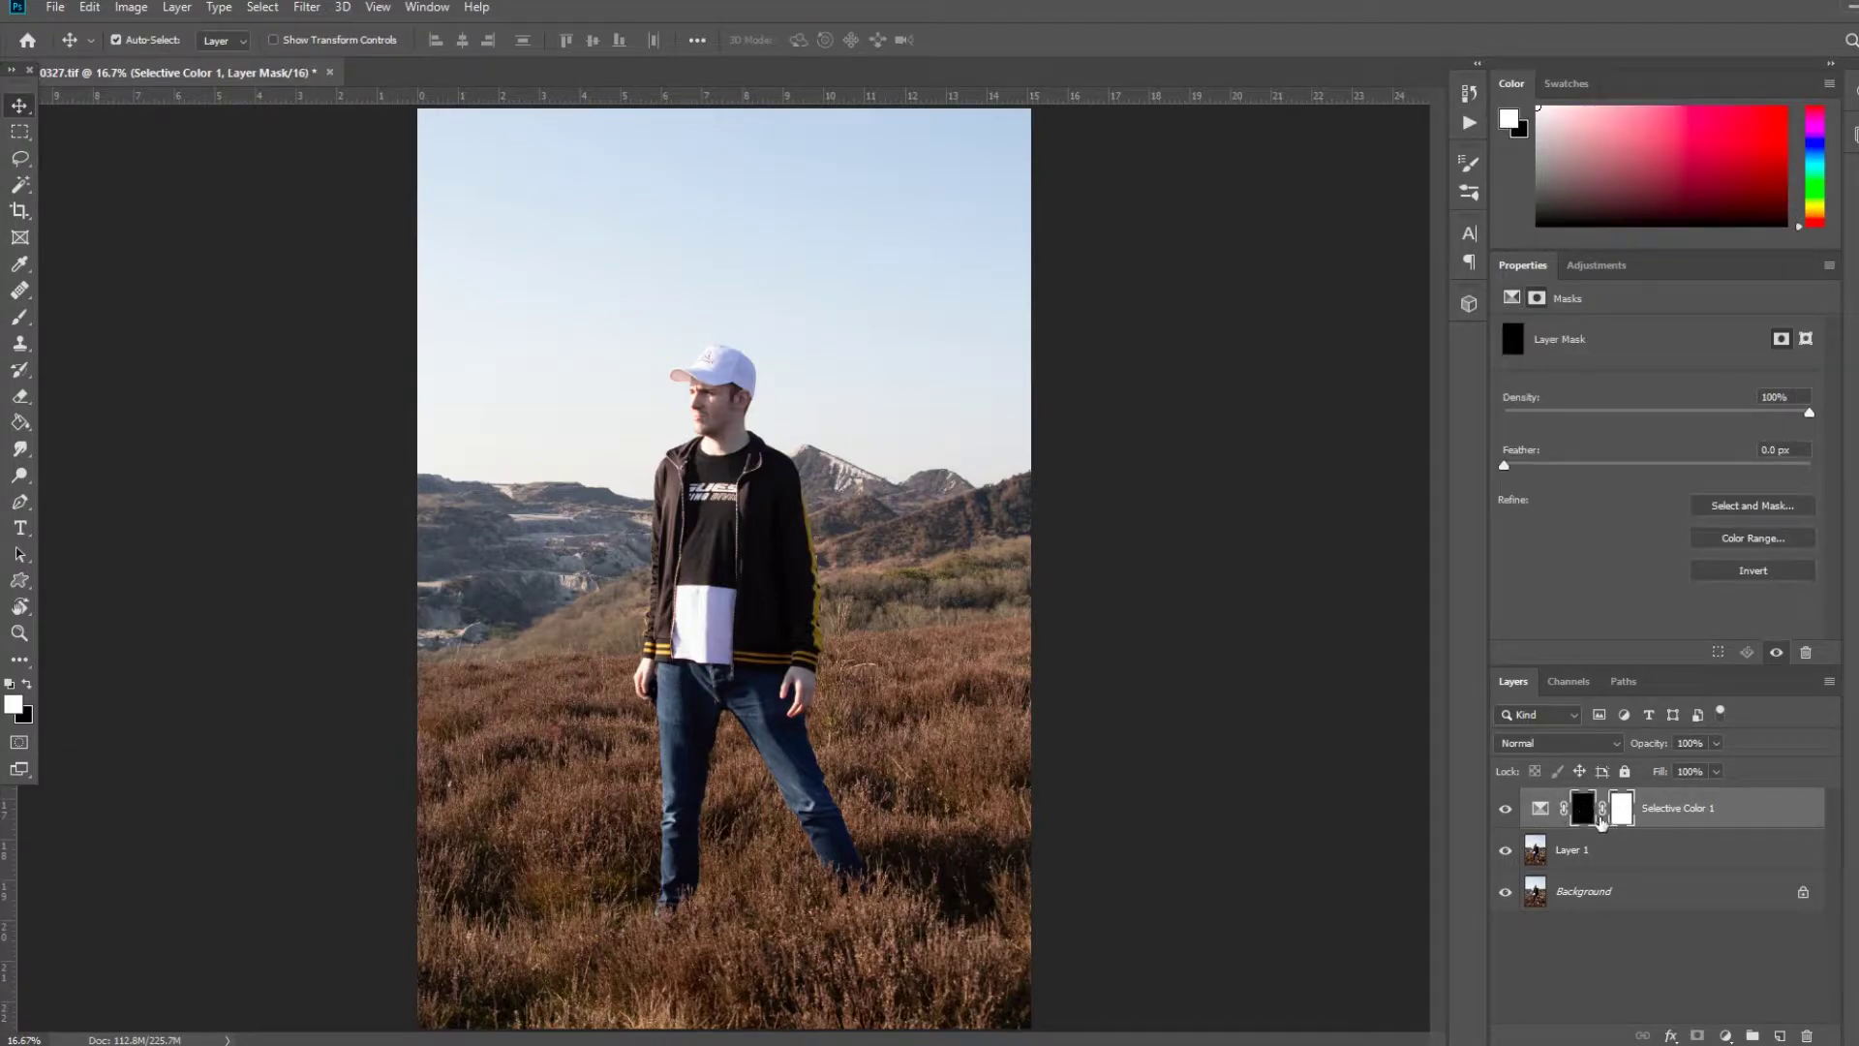
key(b)
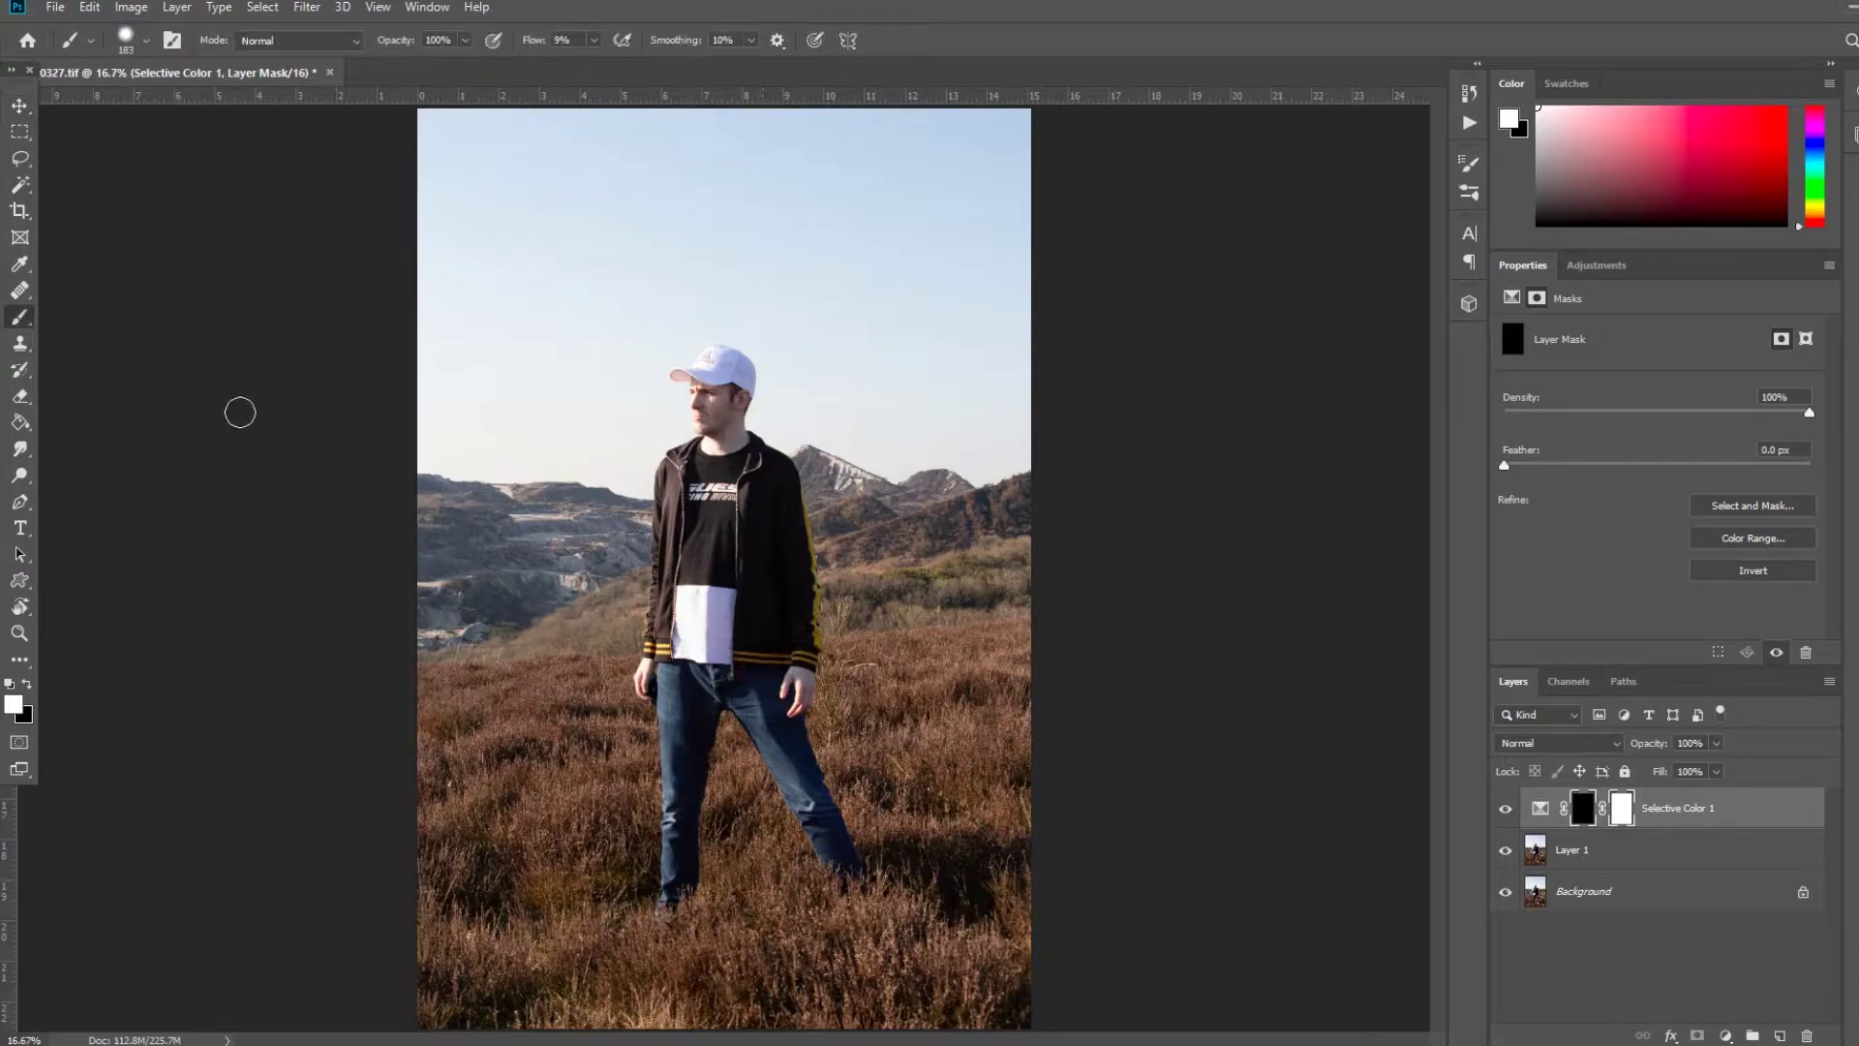
right_click(646, 649)
drag(869, 697, 868, 697)
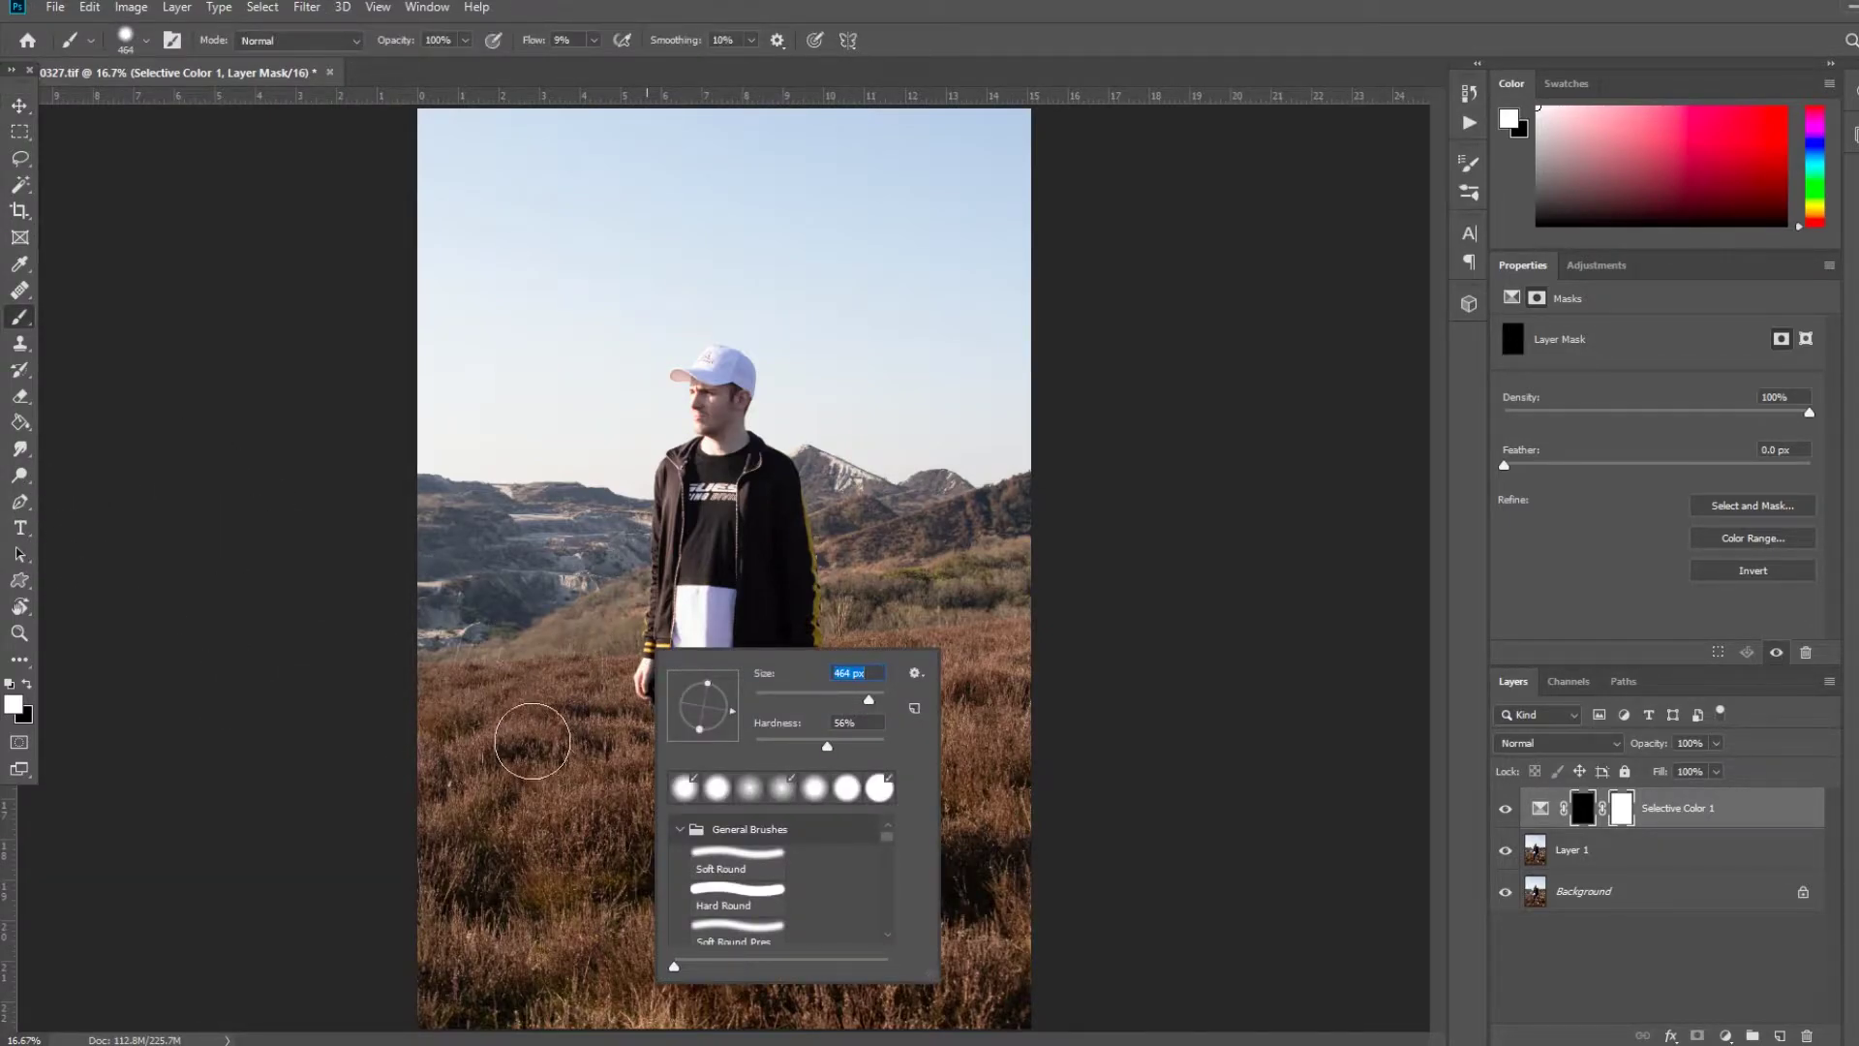
key(Return)
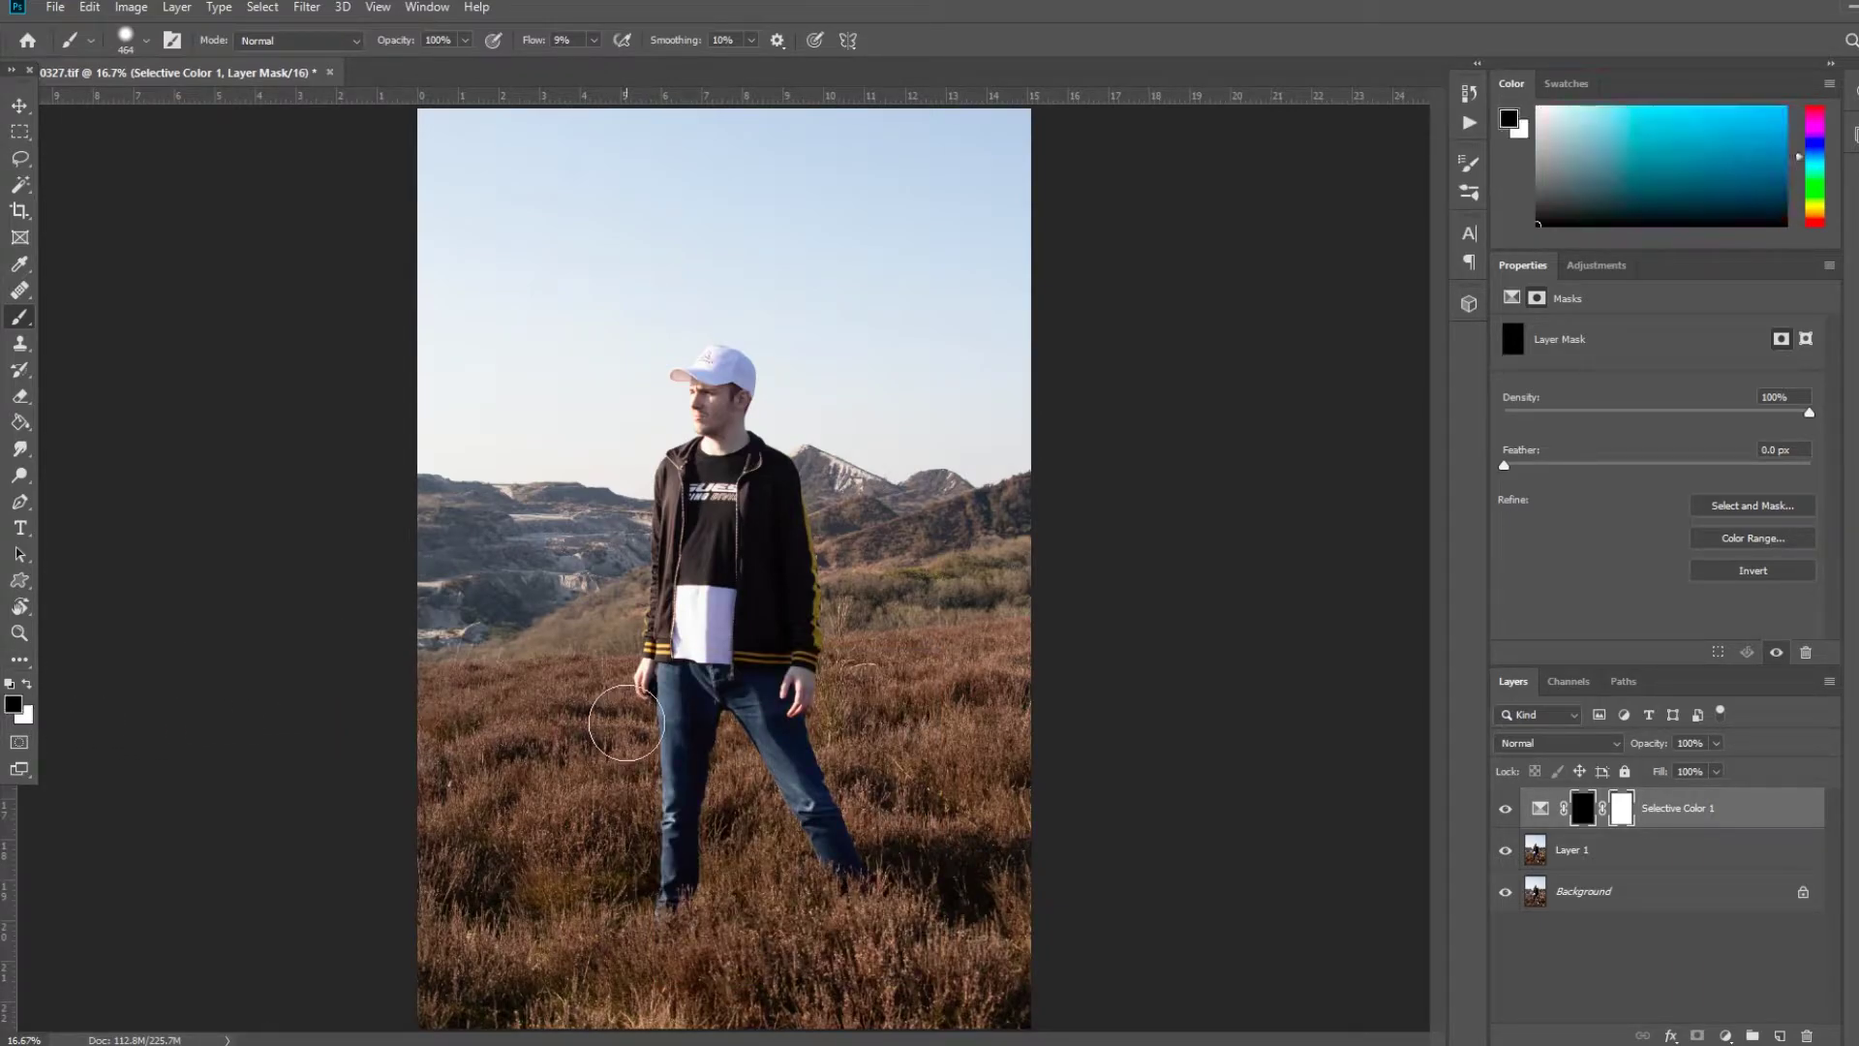
key(x)
key(x)
mouse_move(577, 714)
mouse_down()
mouse_move(532, 706)
mouse_move(536, 729)
mouse_move(476, 753)
mouse_move(524, 748)
mouse_move(449, 736)
mouse_move(513, 719)
mouse_move(463, 722)
mouse_move(497, 730)
mouse_move(470, 798)
mouse_move(460, 759)
mouse_move(433, 881)
mouse_move(428, 791)
mouse_move(439, 974)
mouse_move(501, 874)
mouse_move(528, 926)
mouse_move(550, 920)
mouse_move(562, 1009)
mouse_move(531, 981)
mouse_move(784, 999)
mouse_move(544, 999)
mouse_move(728, 980)
mouse_move(601, 958)
mouse_move(587, 791)
mouse_move(556, 787)
mouse_move(545, 723)
mouse_move(462, 708)
mouse_move(510, 703)
mouse_up()
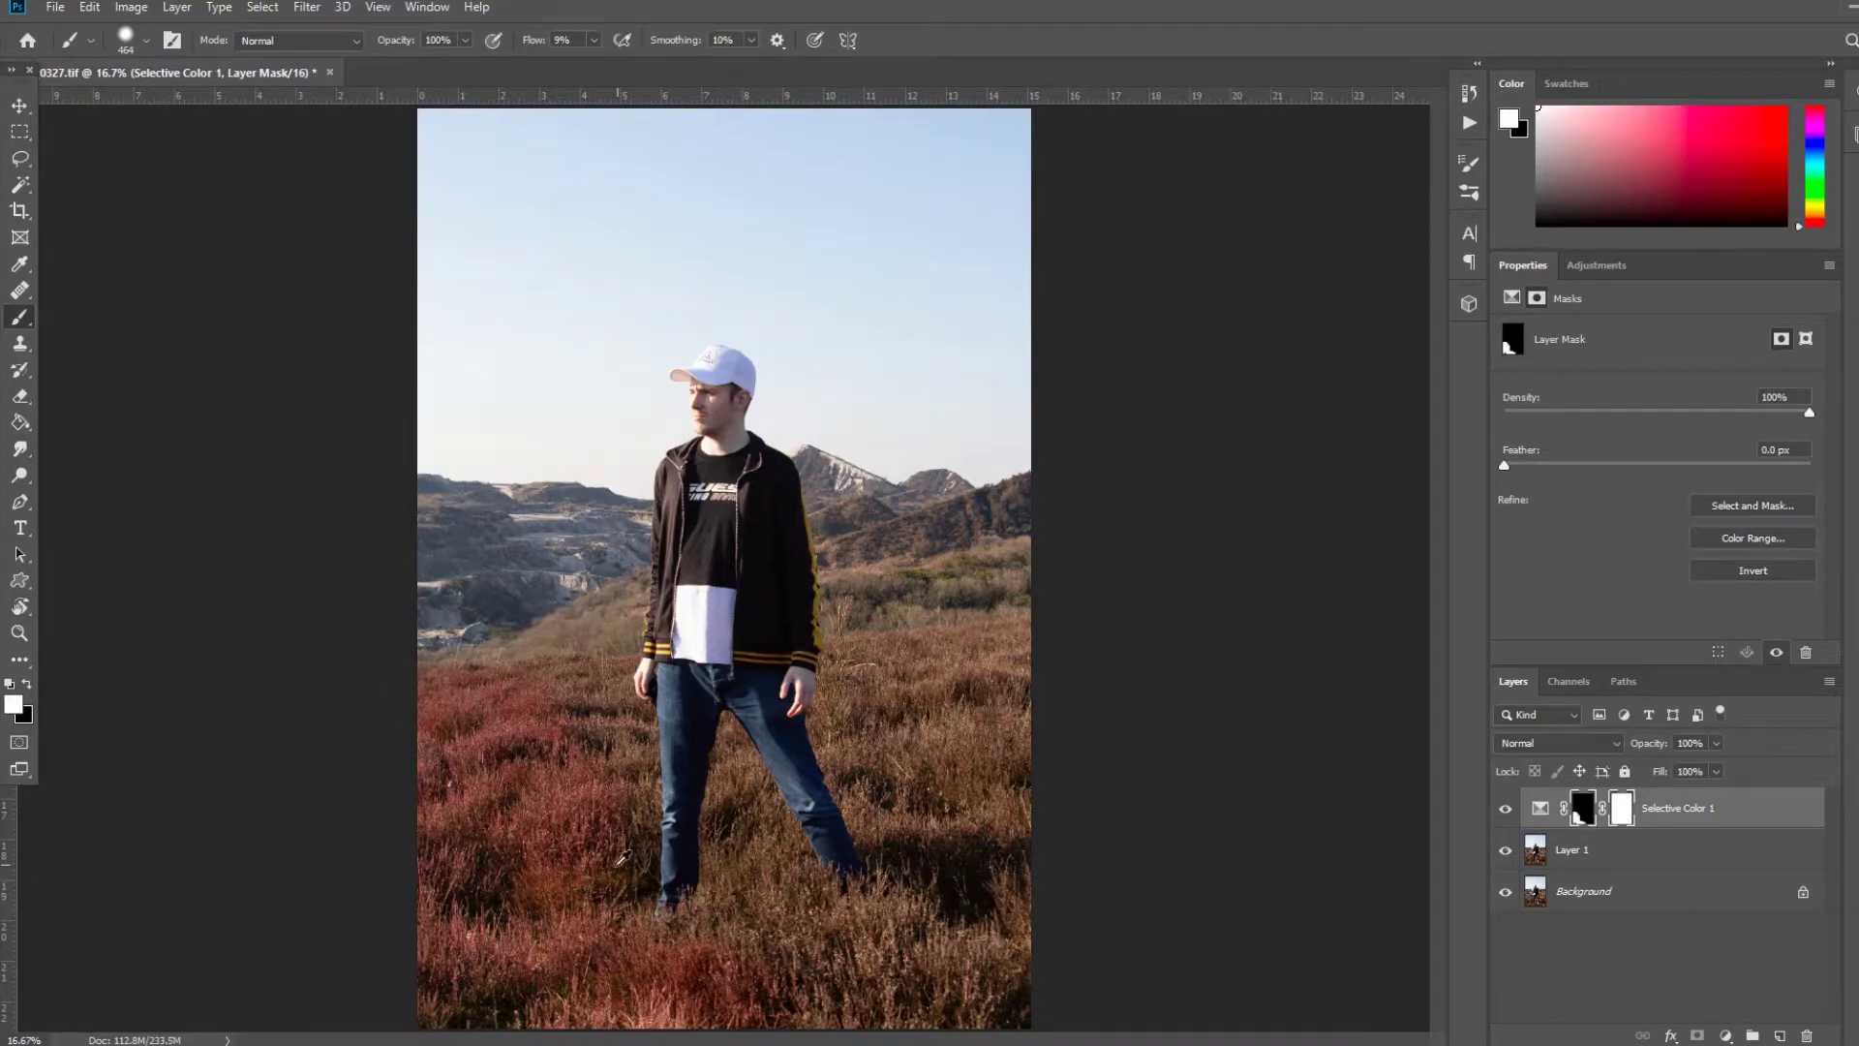
Continue painting white on the layer mask over the heather right of the man and across the foreground
scroll(620, 852, up, 2)
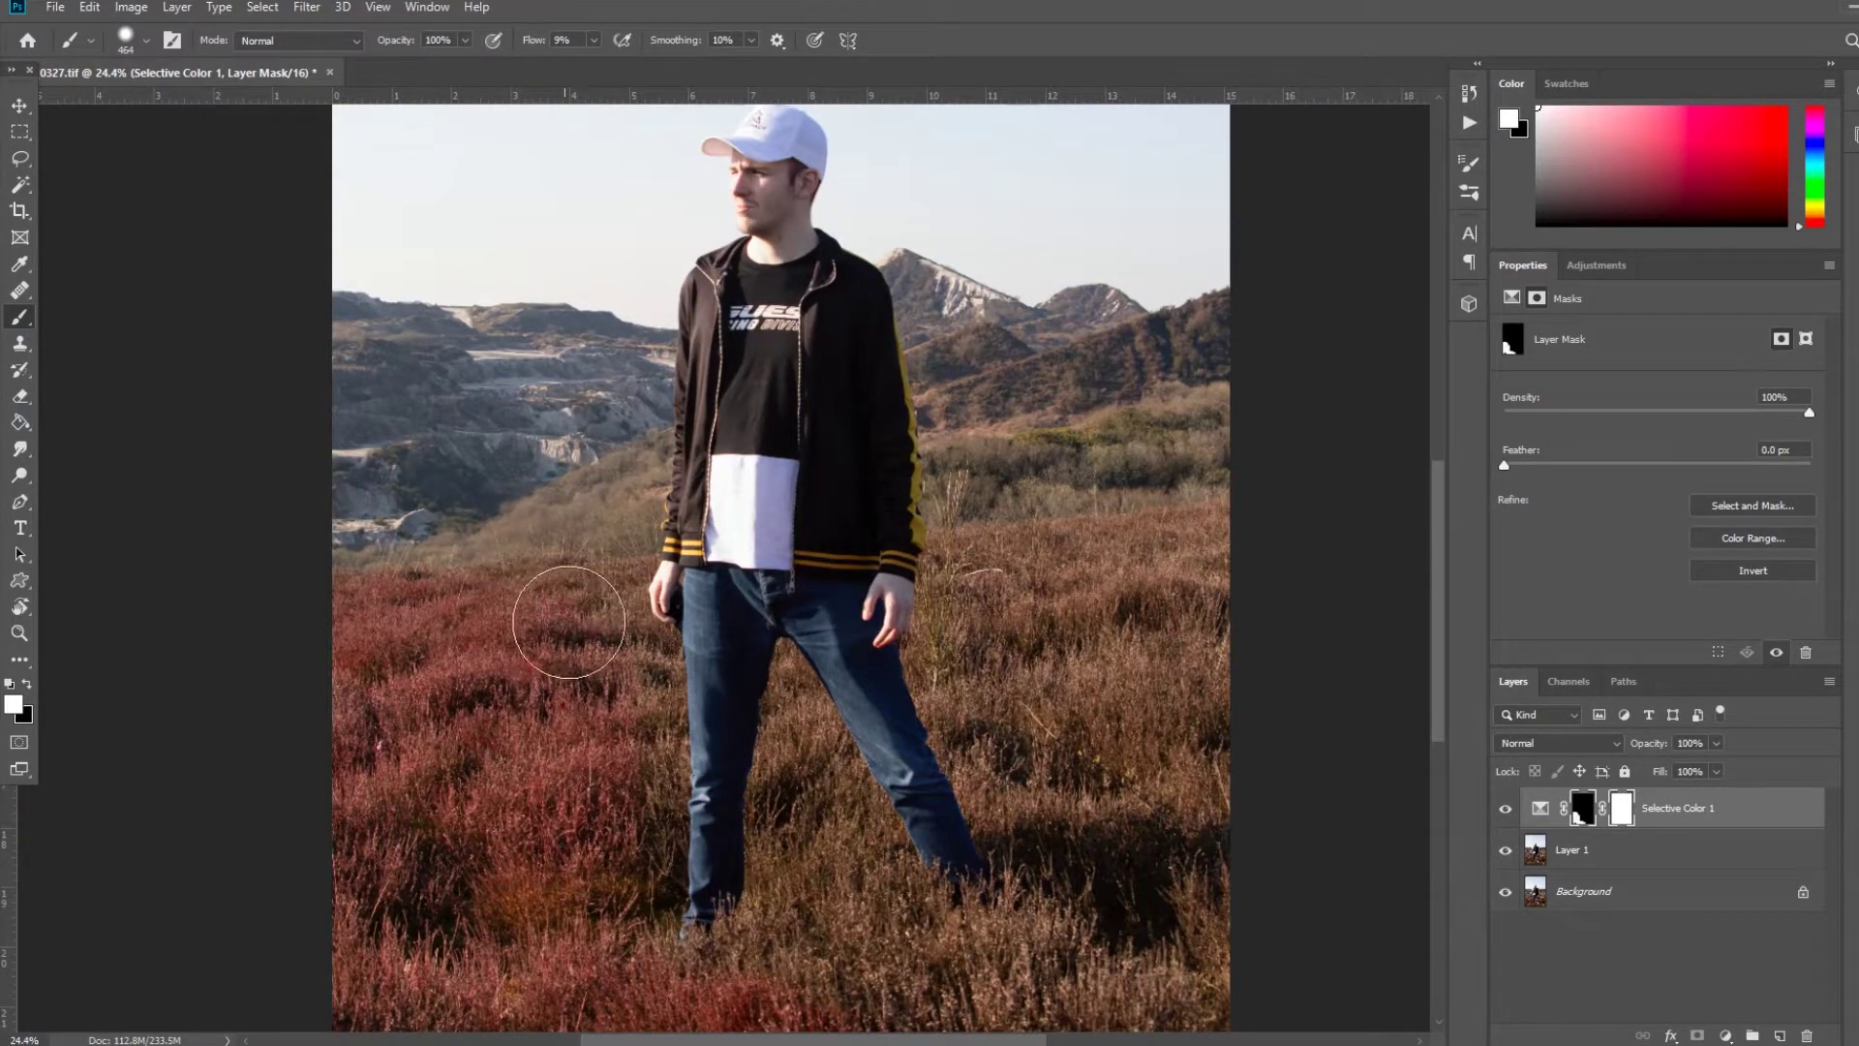
scroll(540, 799, down, 4)
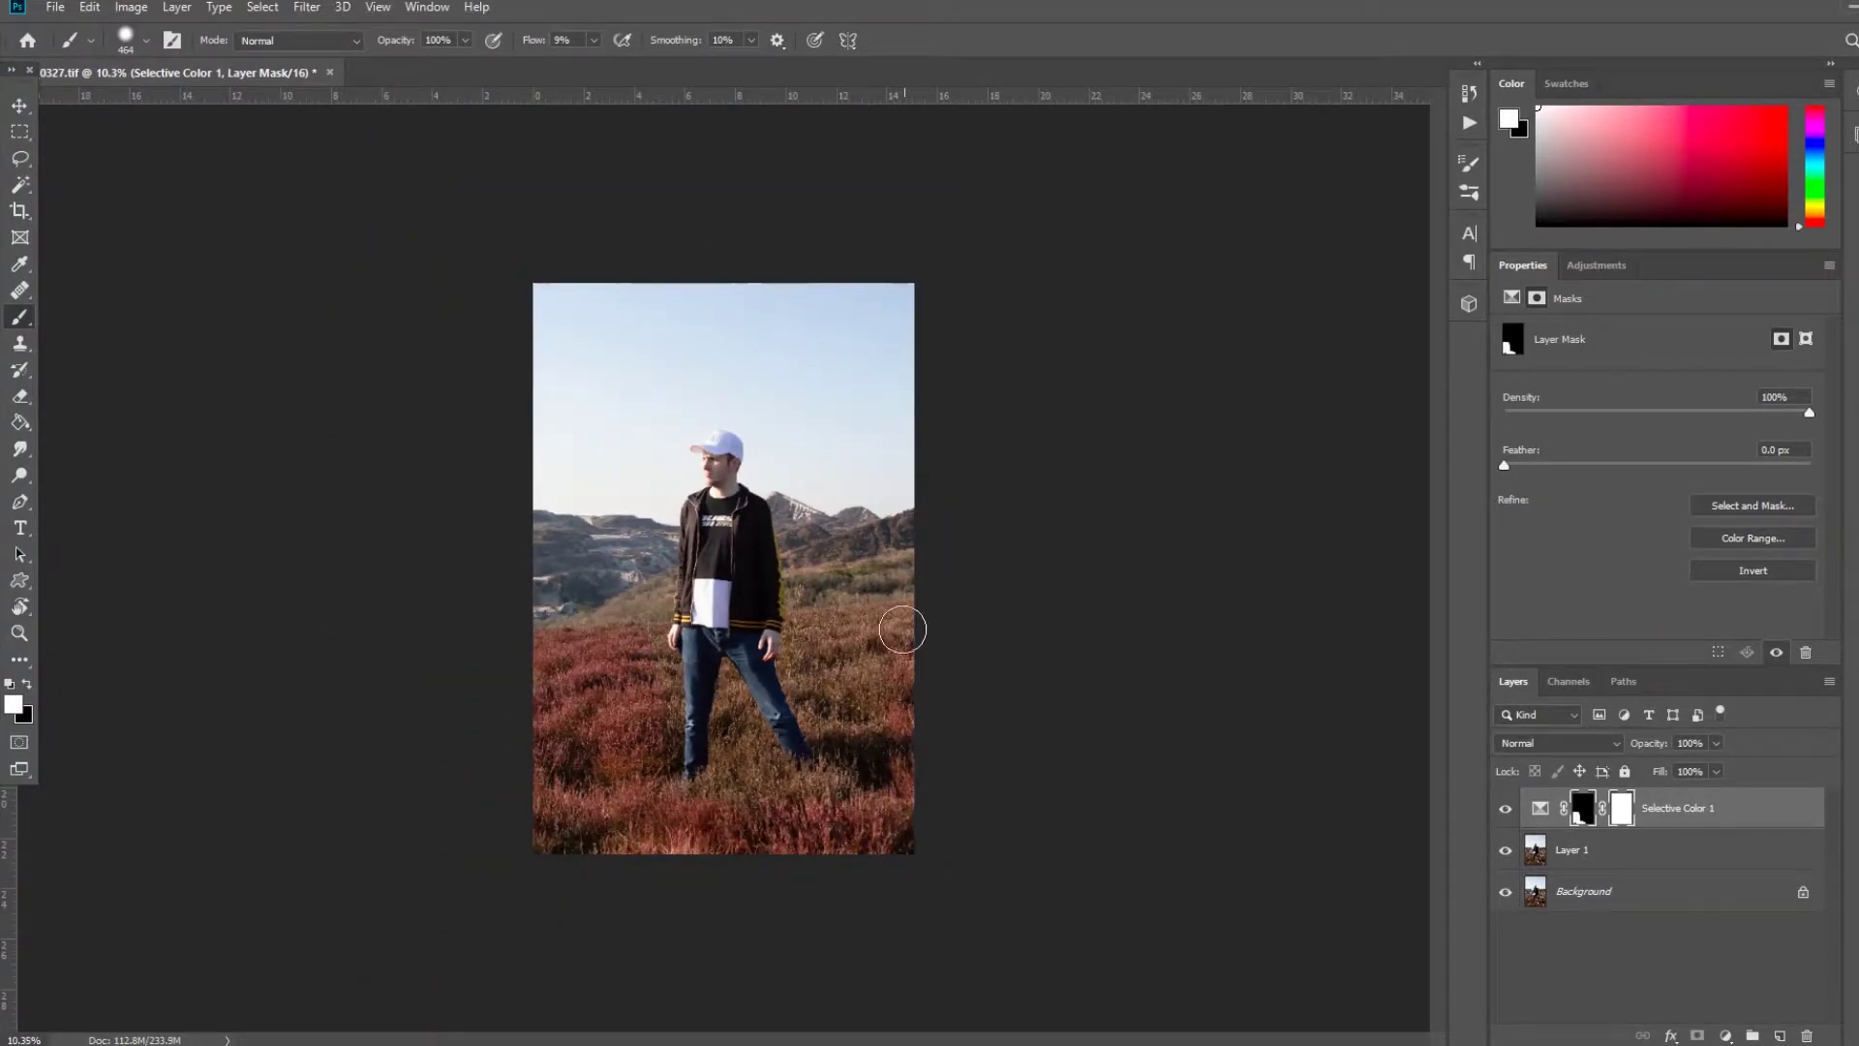
scroll(843, 630, up, 4)
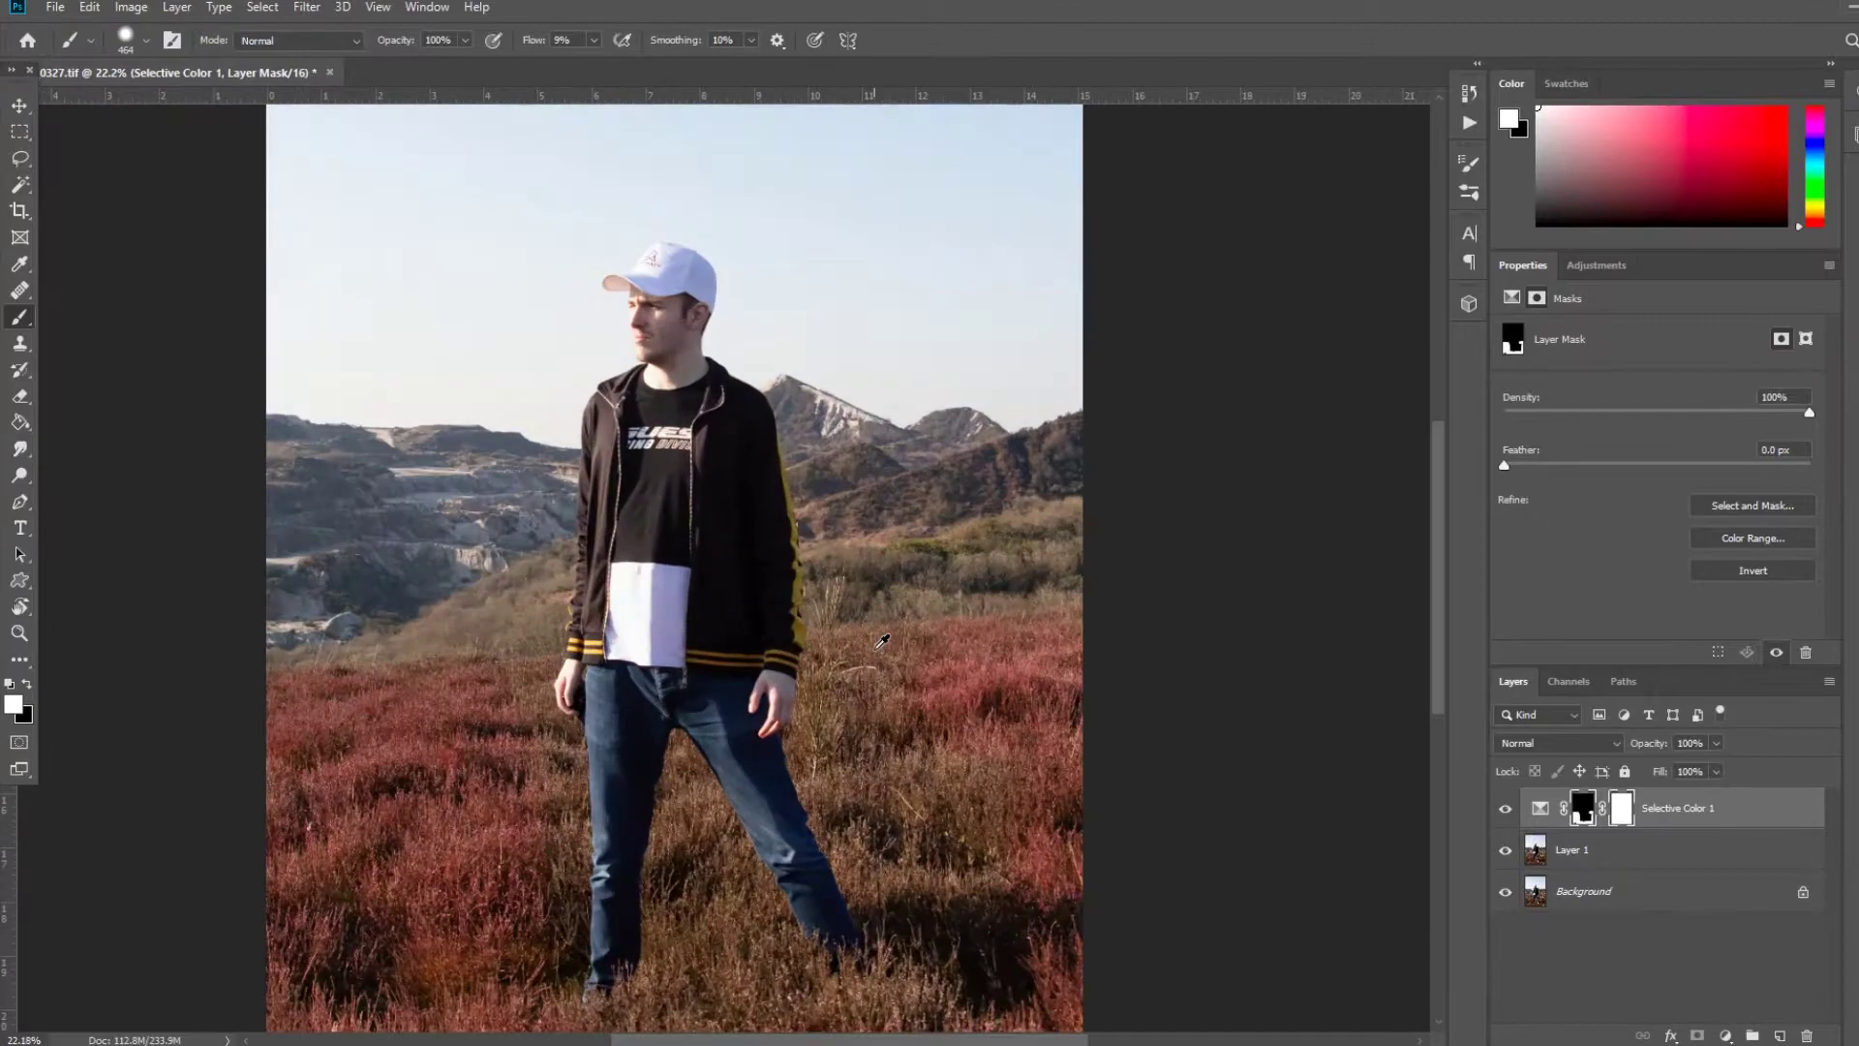
key(x)
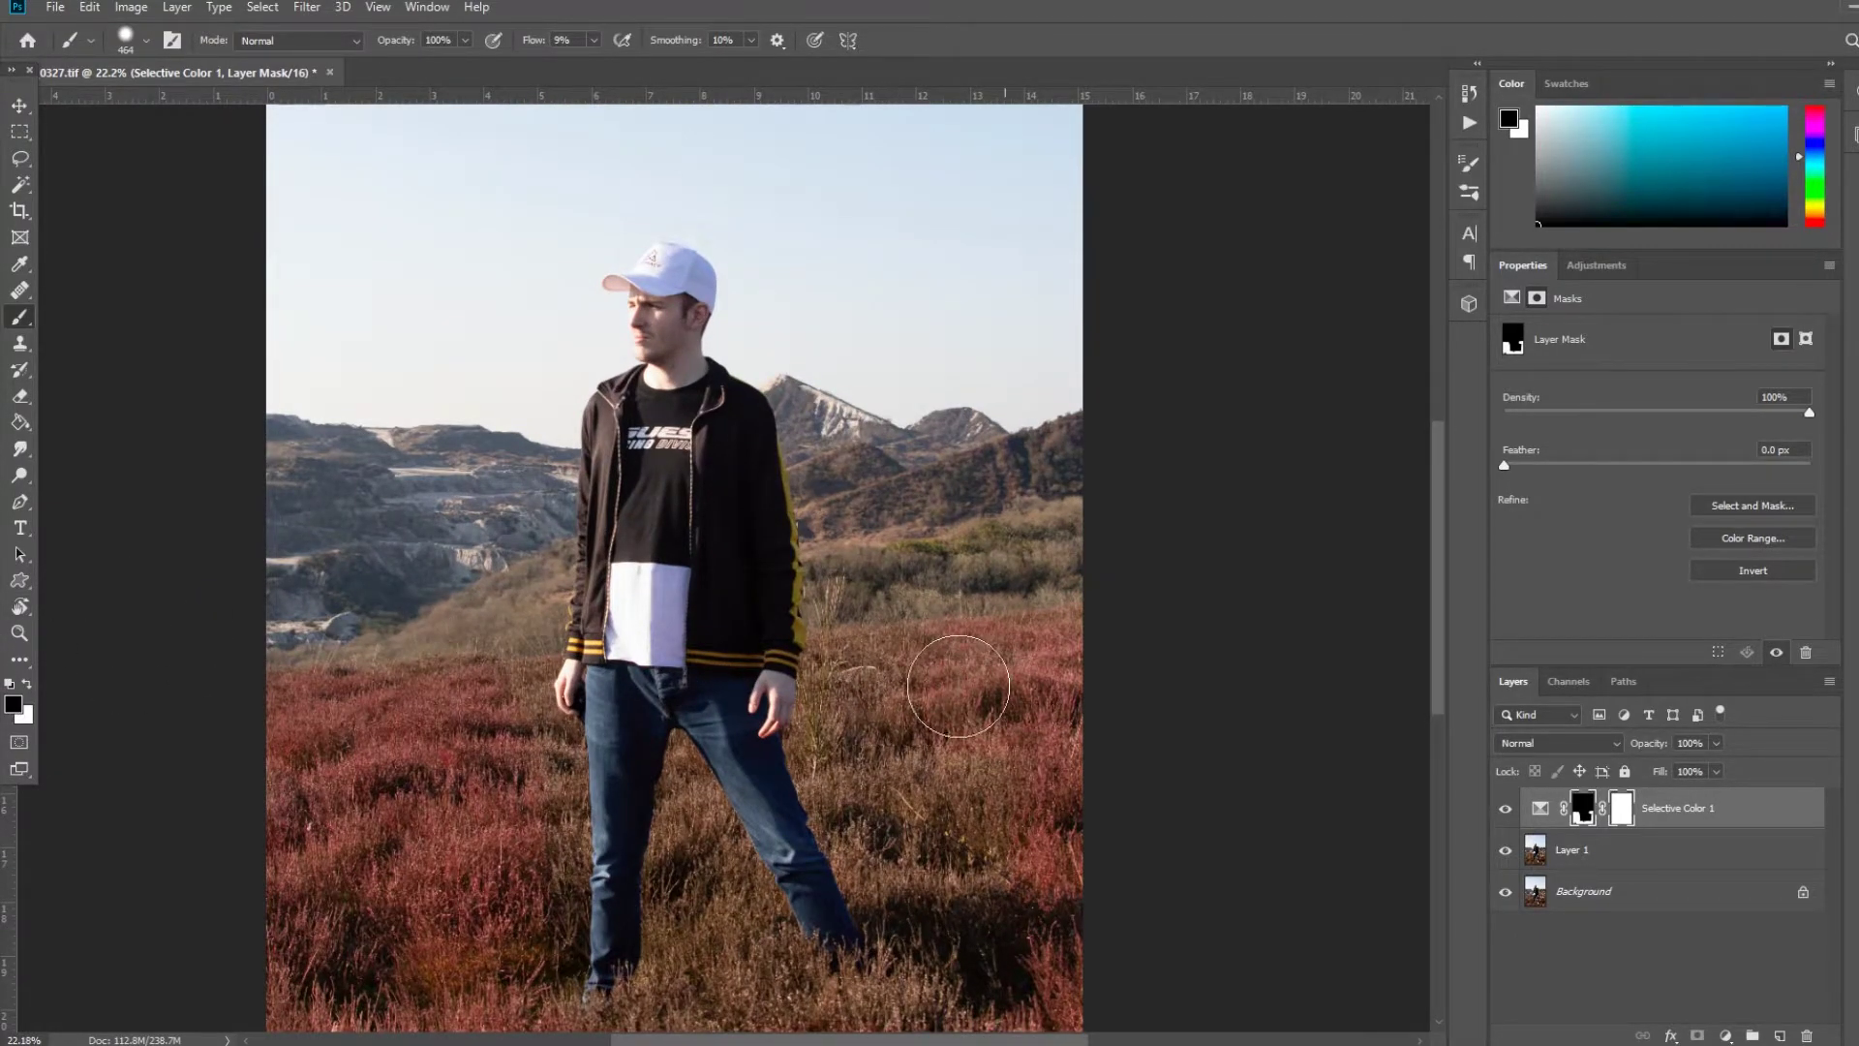
key(x)
mouse_move(973, 676)
mouse_down()
mouse_move(1084, 676)
mouse_move(994, 817)
mouse_move(1008, 799)
mouse_move(1029, 844)
mouse_move(1022, 1010)
mouse_move(900, 705)
mouse_move(1099, 655)
mouse_move(871, 683)
mouse_move(909, 881)
mouse_up()
scroll(931, 930, down, 2)
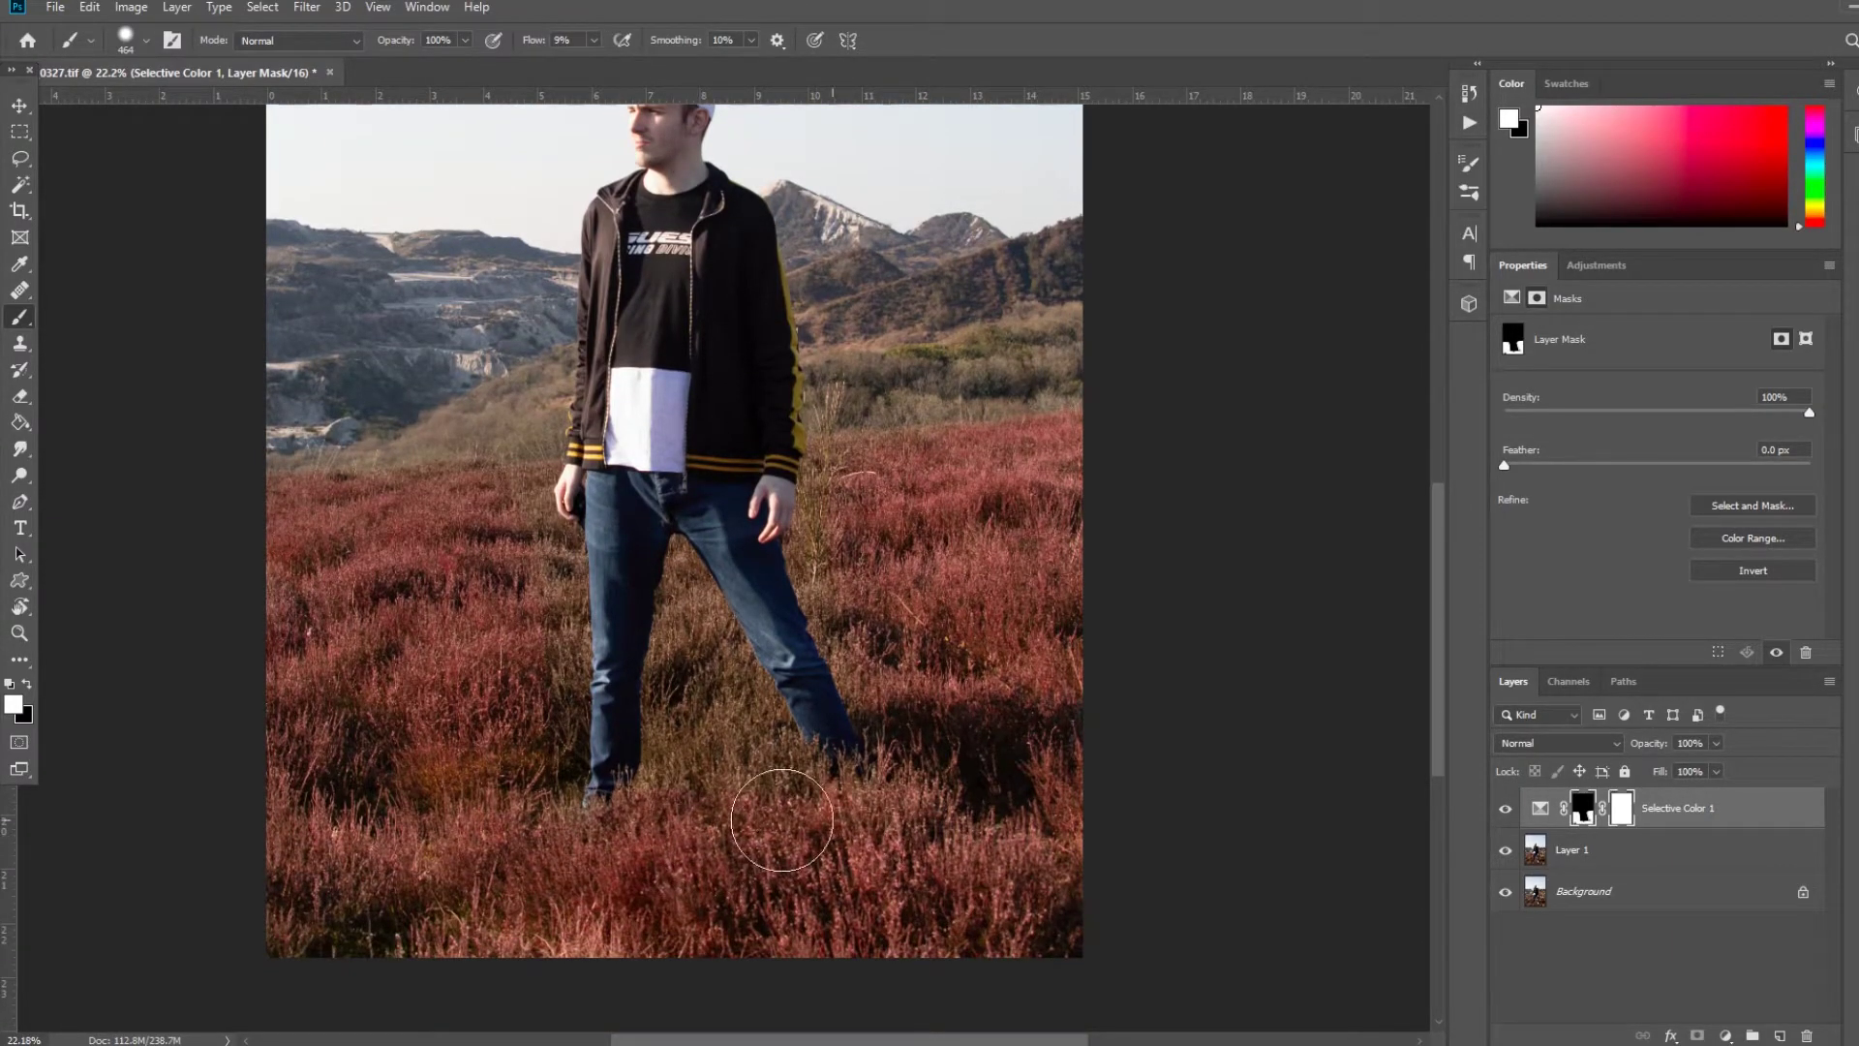
Reduce the brush to 146 px and paint the mask white over the heather between and around the man's legs
right_click(829, 823)
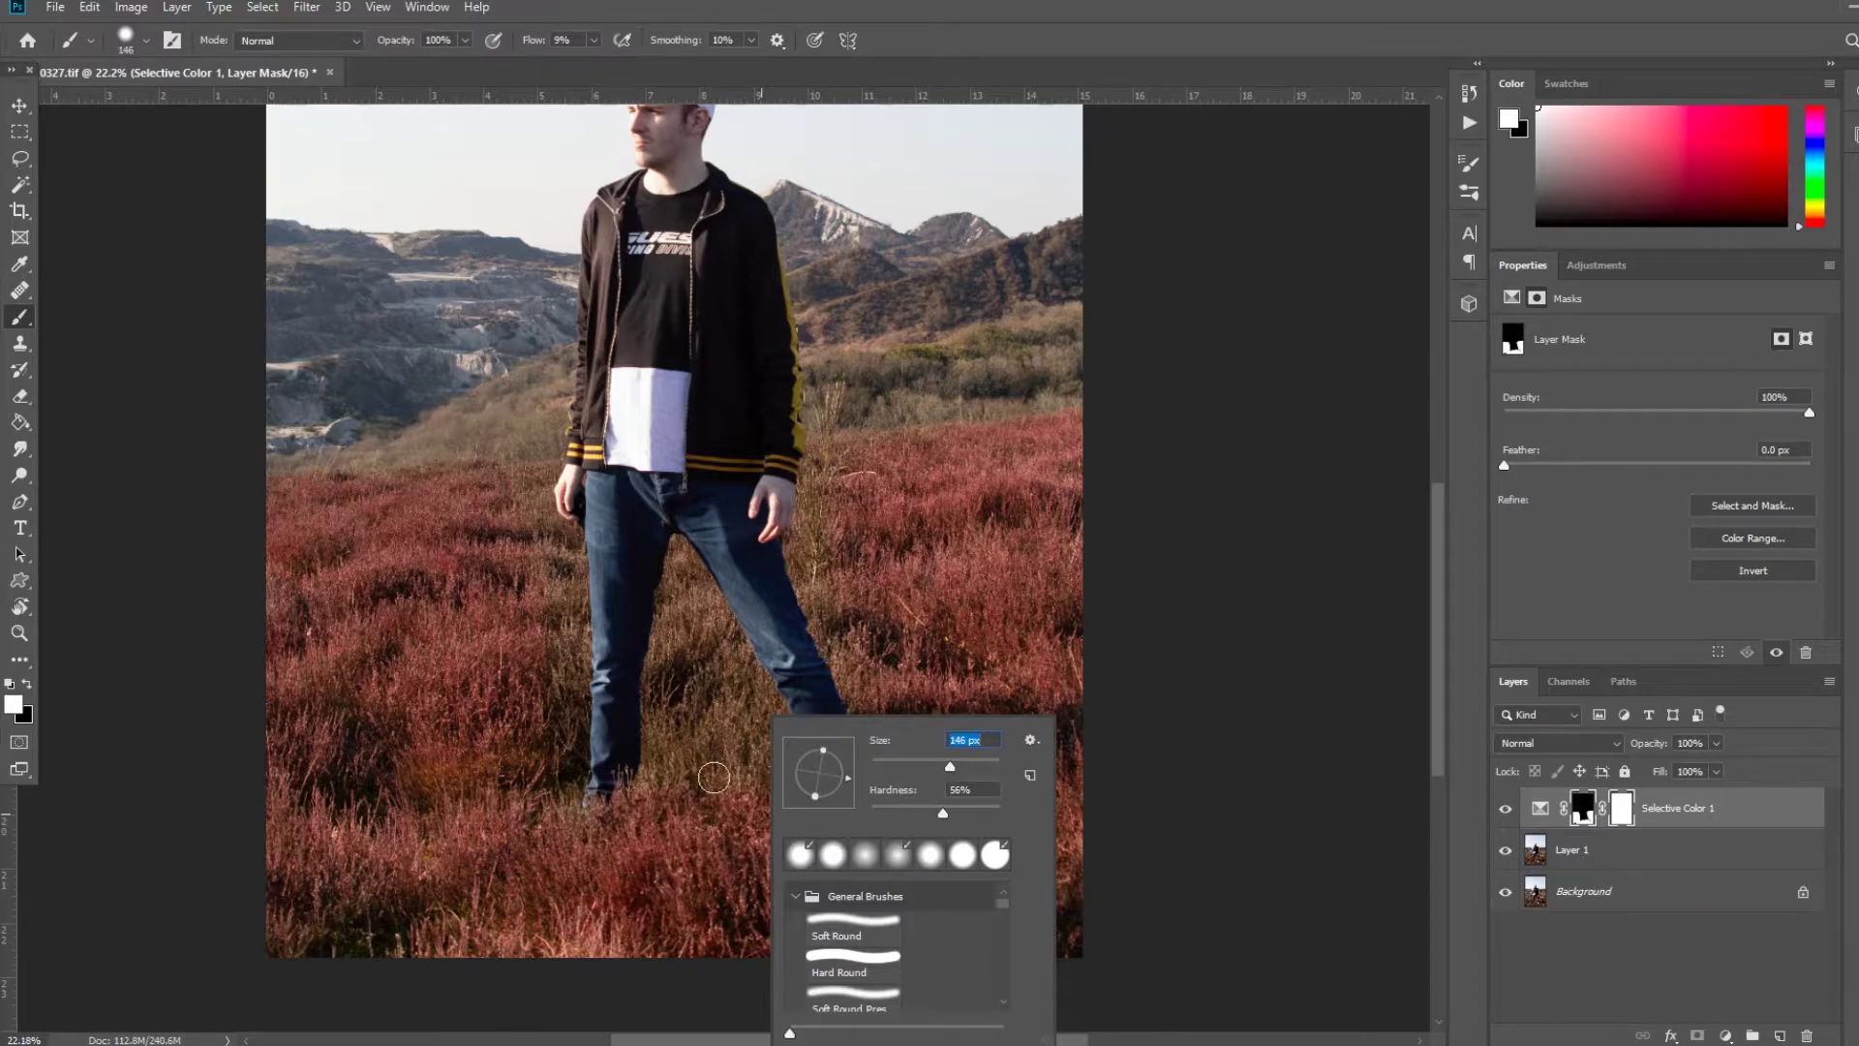
key(Return)
scroll(740, 765, up, 3)
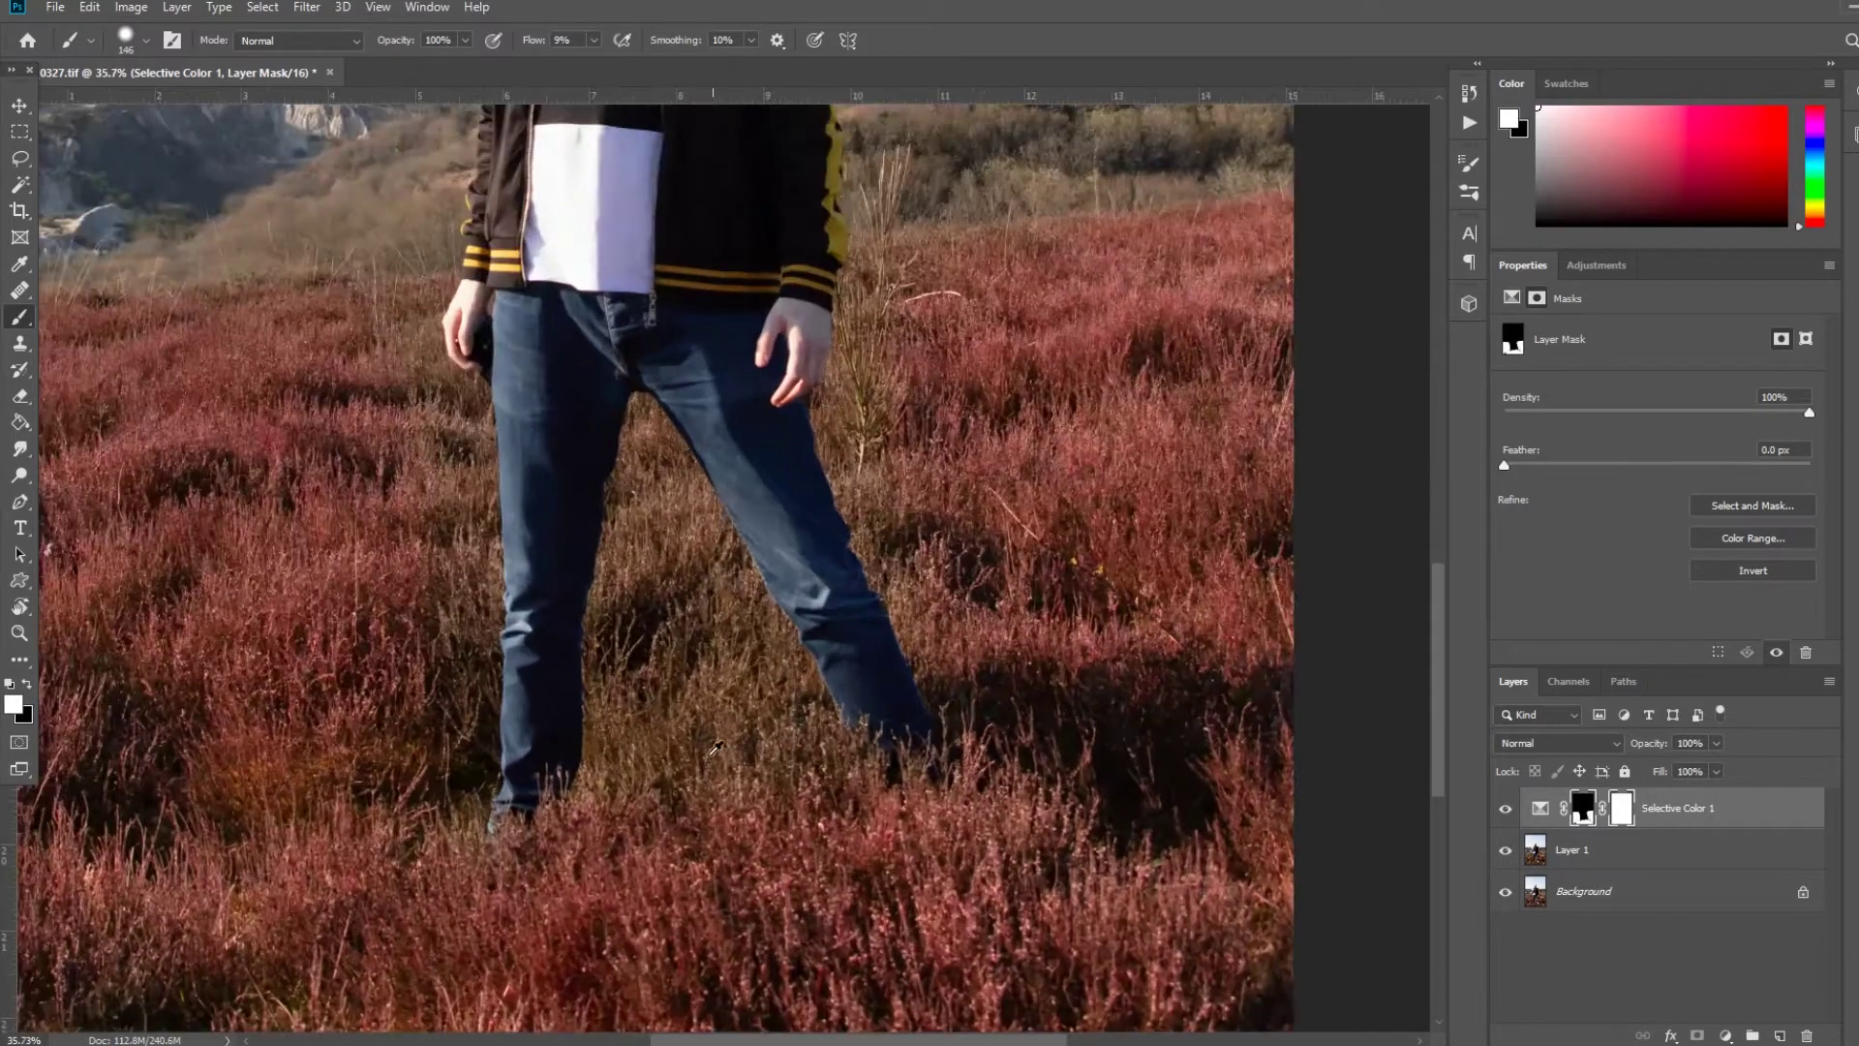
mouse_move(573, 801)
mouse_down()
mouse_move(634, 317)
mouse_move(881, 752)
mouse_move(763, 591)
mouse_move(711, 577)
mouse_move(810, 842)
mouse_move(695, 559)
mouse_move(770, 668)
mouse_move(689, 615)
mouse_move(698, 800)
mouse_move(680, 559)
mouse_move(629, 811)
mouse_move(634, 624)
mouse_move(593, 662)
mouse_move(562, 824)
mouse_move(473, 910)
mouse_move(383, 884)
mouse_move(415, 484)
mouse_move(397, 297)
mouse_move(383, 533)
mouse_move(331, 488)
mouse_move(339, 710)
mouse_move(582, 572)
mouse_move(643, 419)
mouse_move(628, 630)
mouse_move(682, 644)
mouse_up()
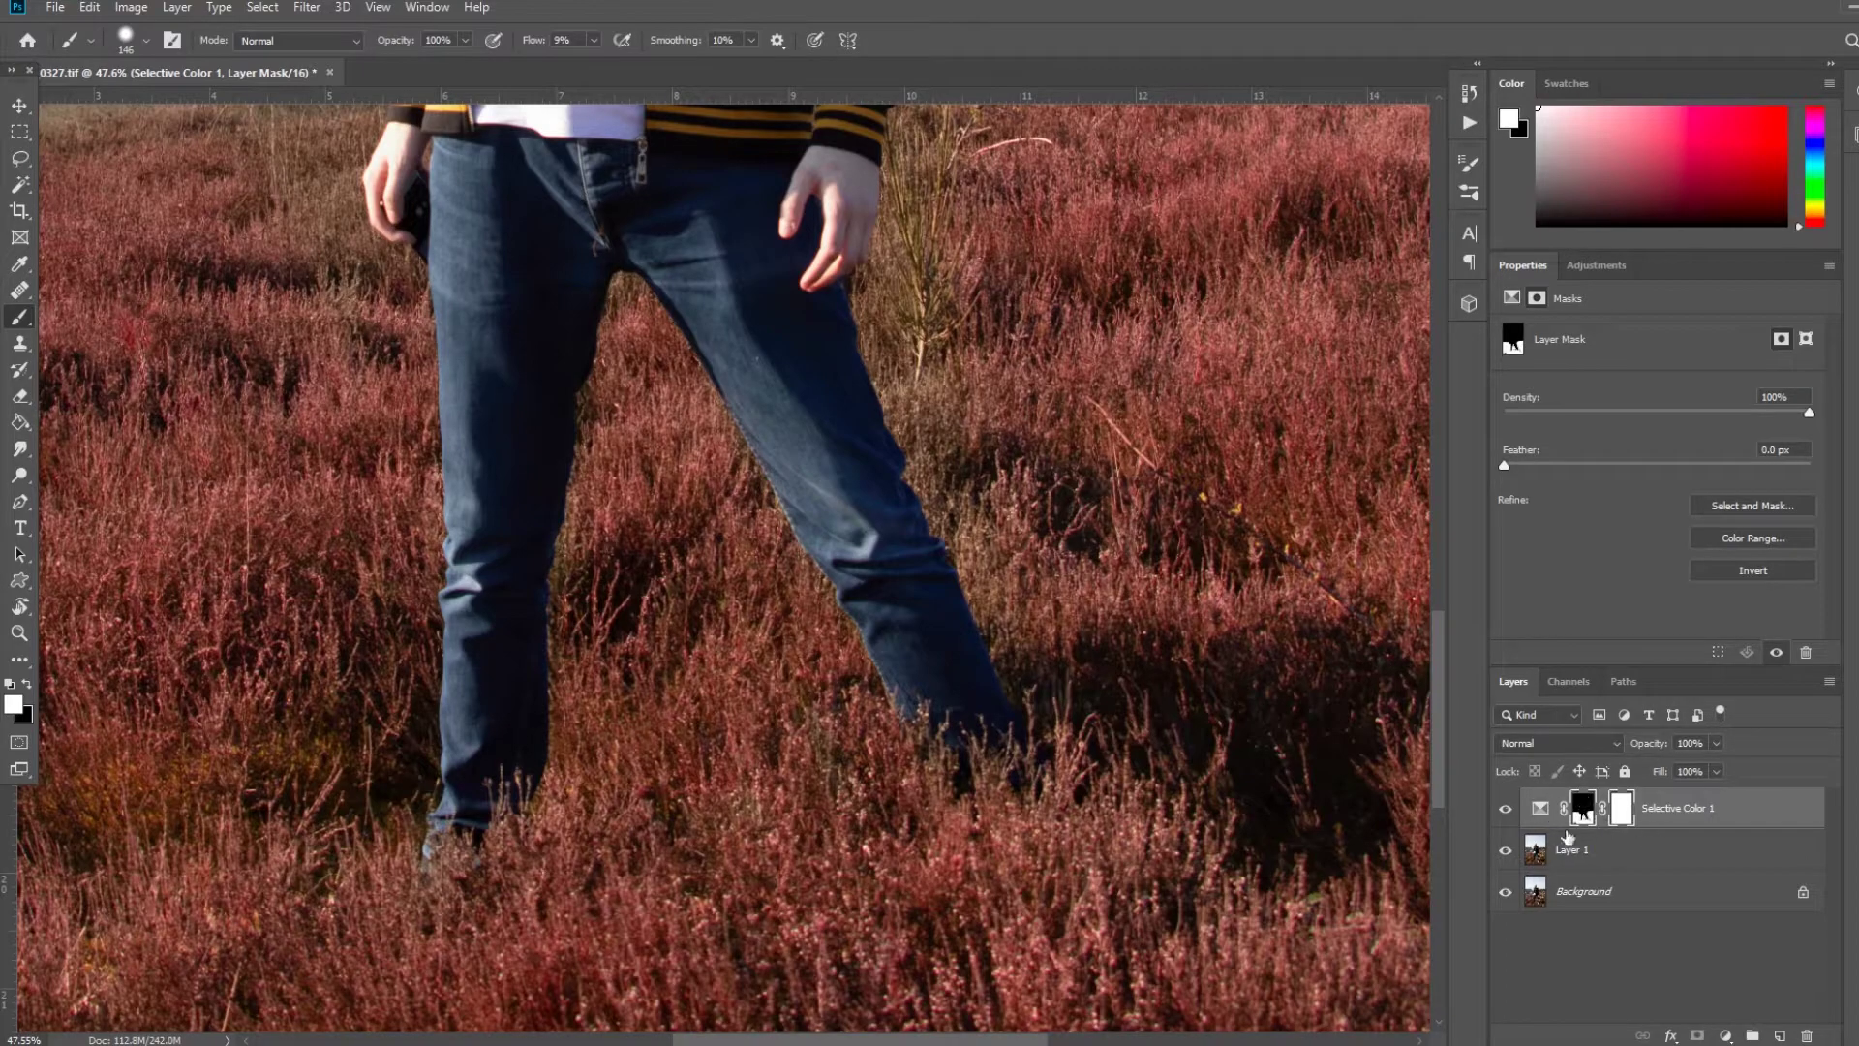
Enlarge the brush and fill the missed patches of heather in white on the layer mask
scroll(933, 753, down, 4)
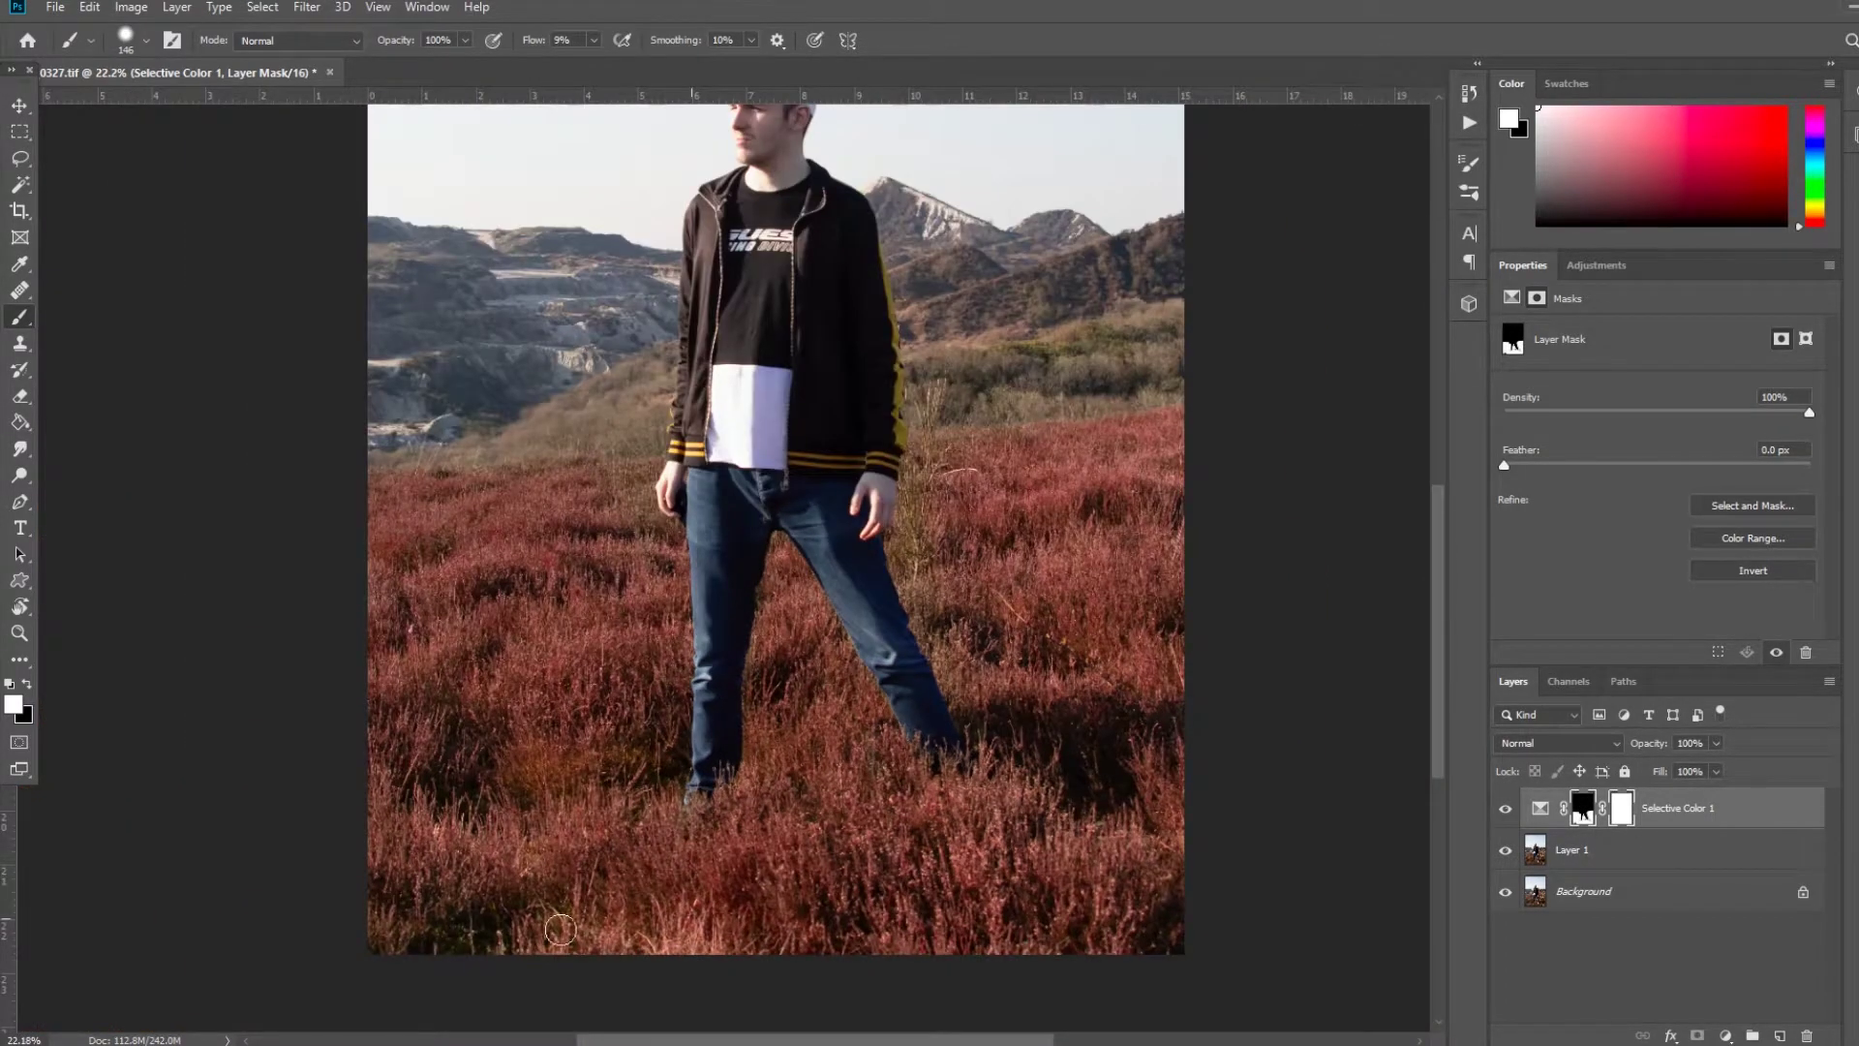
right_click(1091, 749)
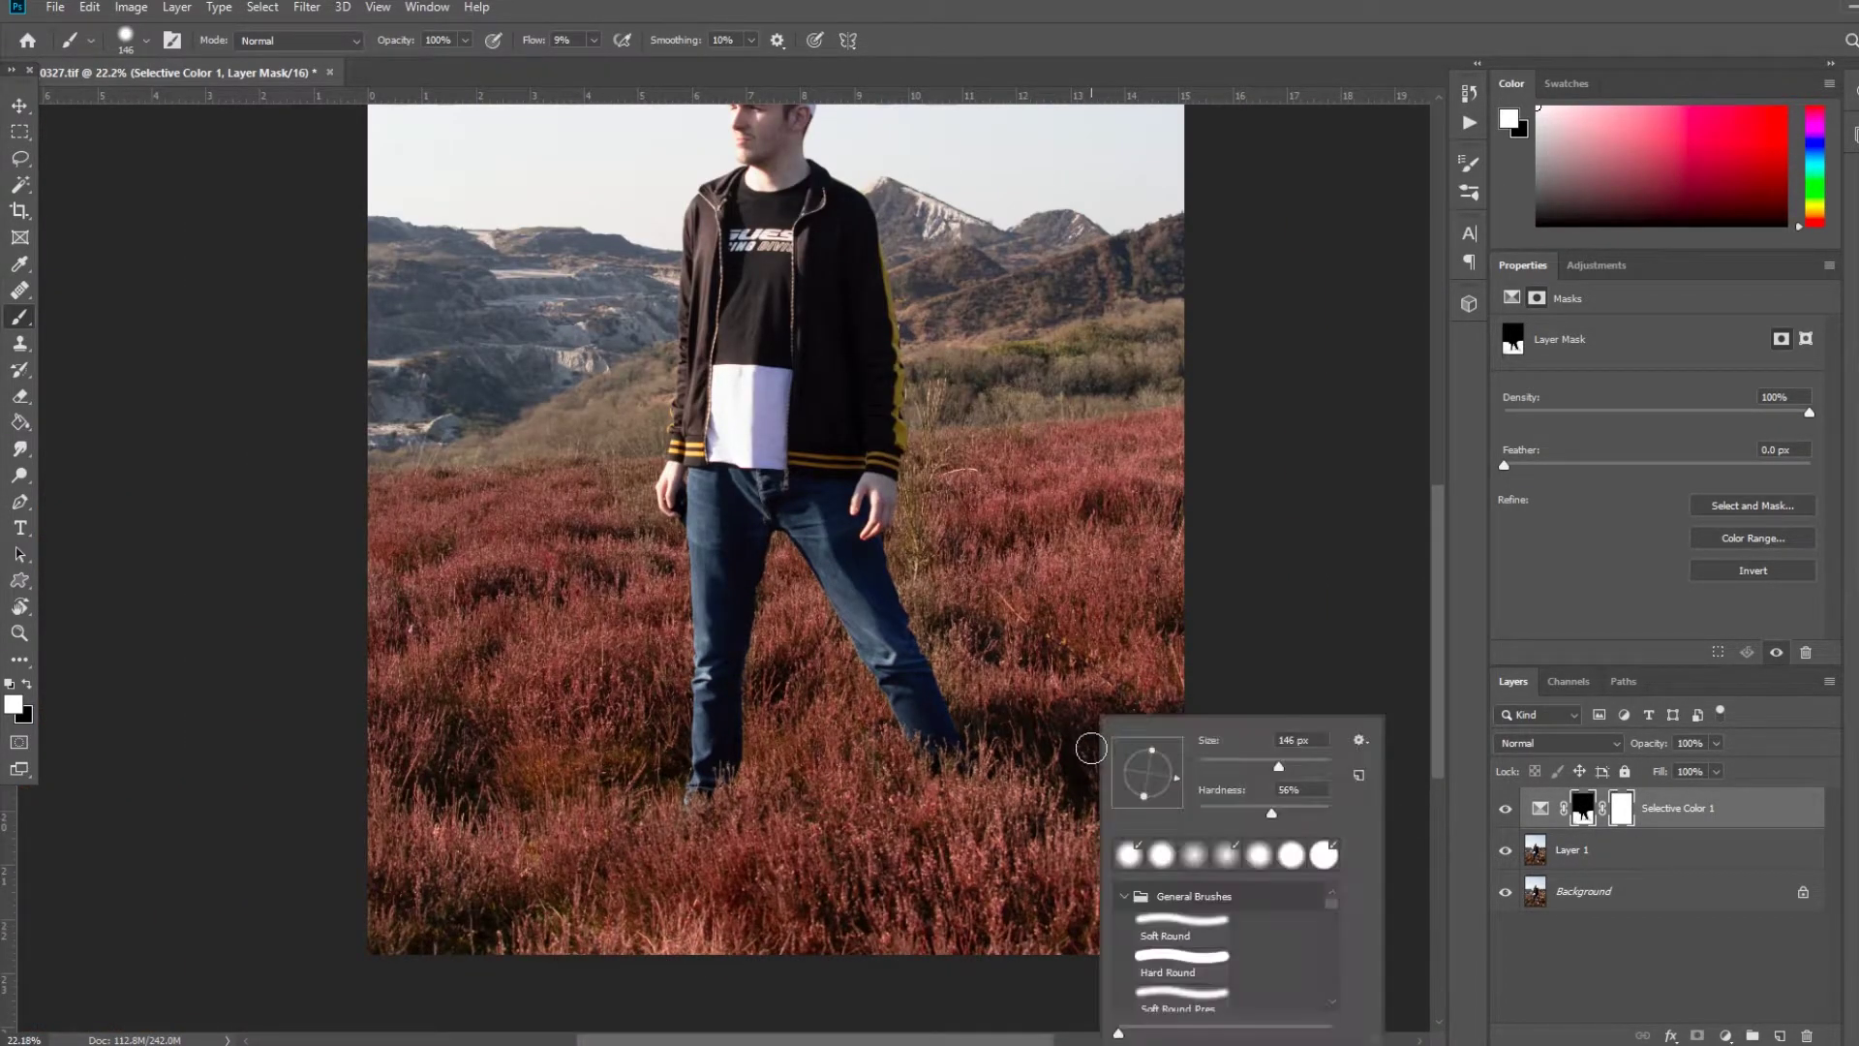
drag(1292, 771, 1307, 767)
click(1107, 631)
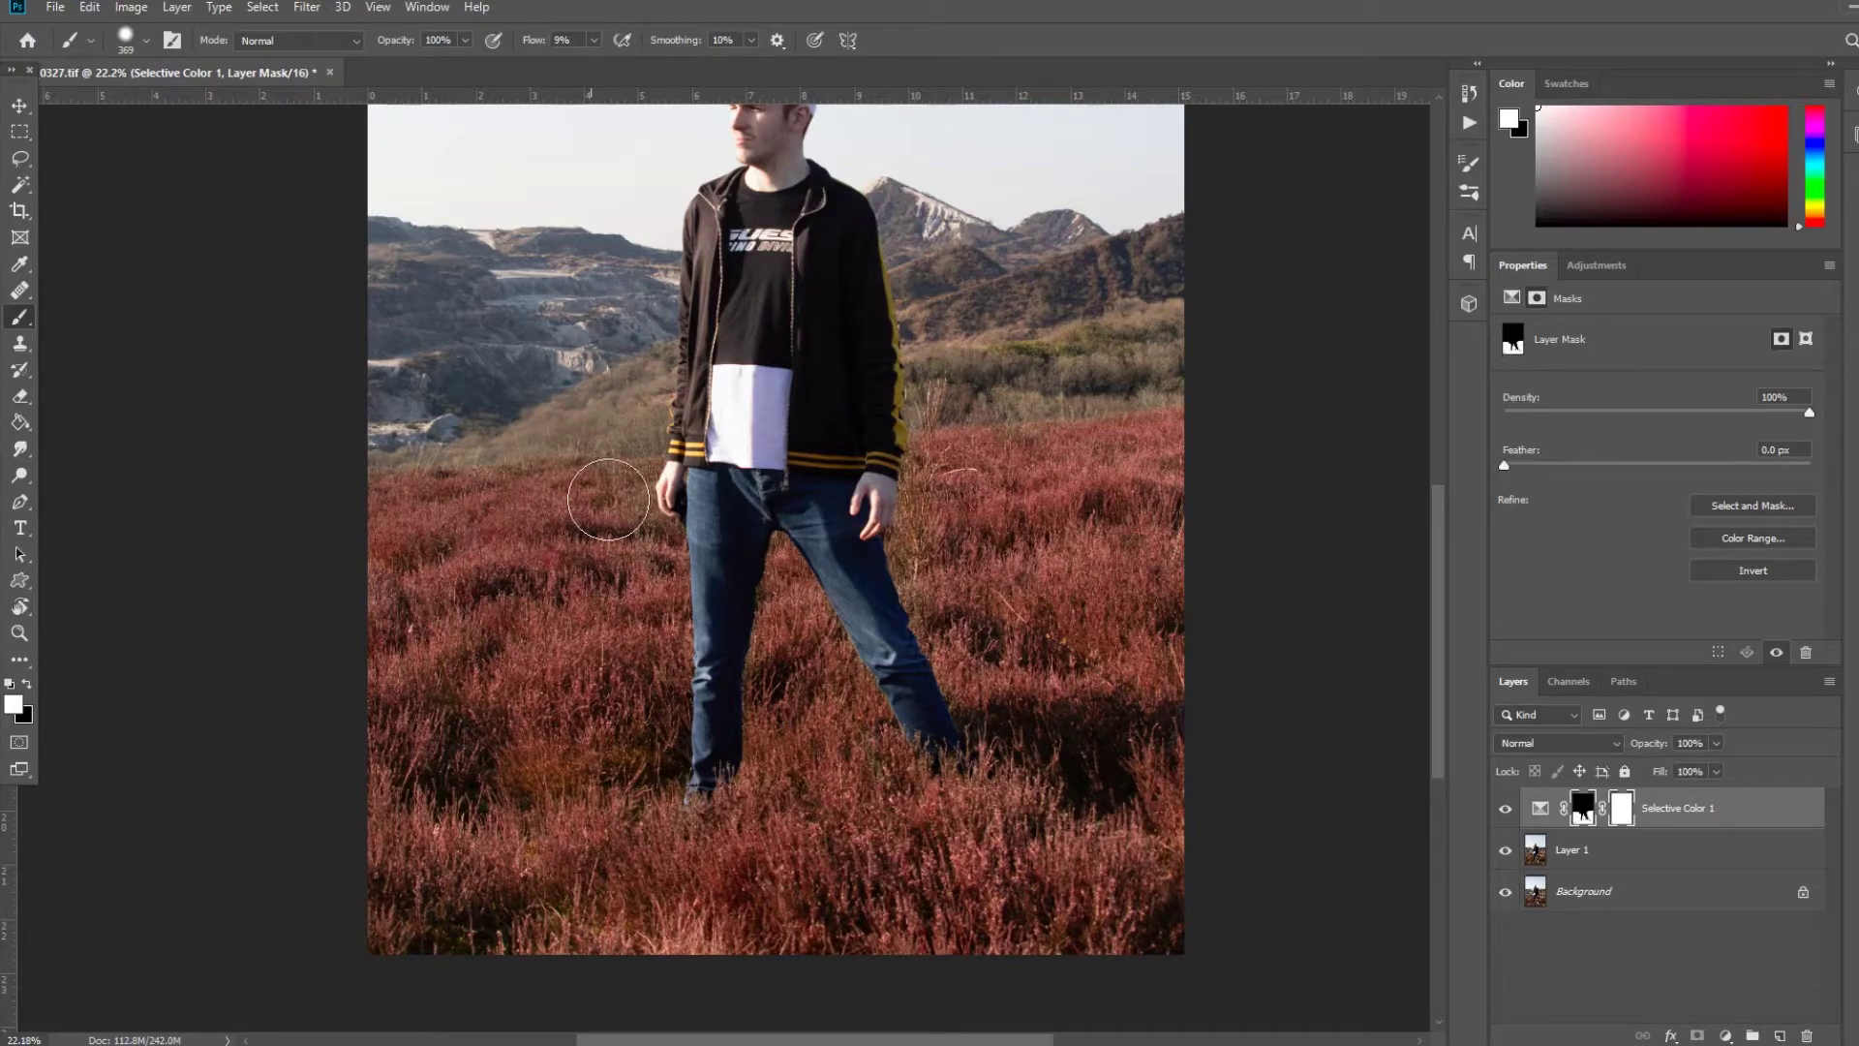
Try duplicating the Selective Color layer to intensify the red heather, and undo the duplication
scroll(572, 593, down, 3)
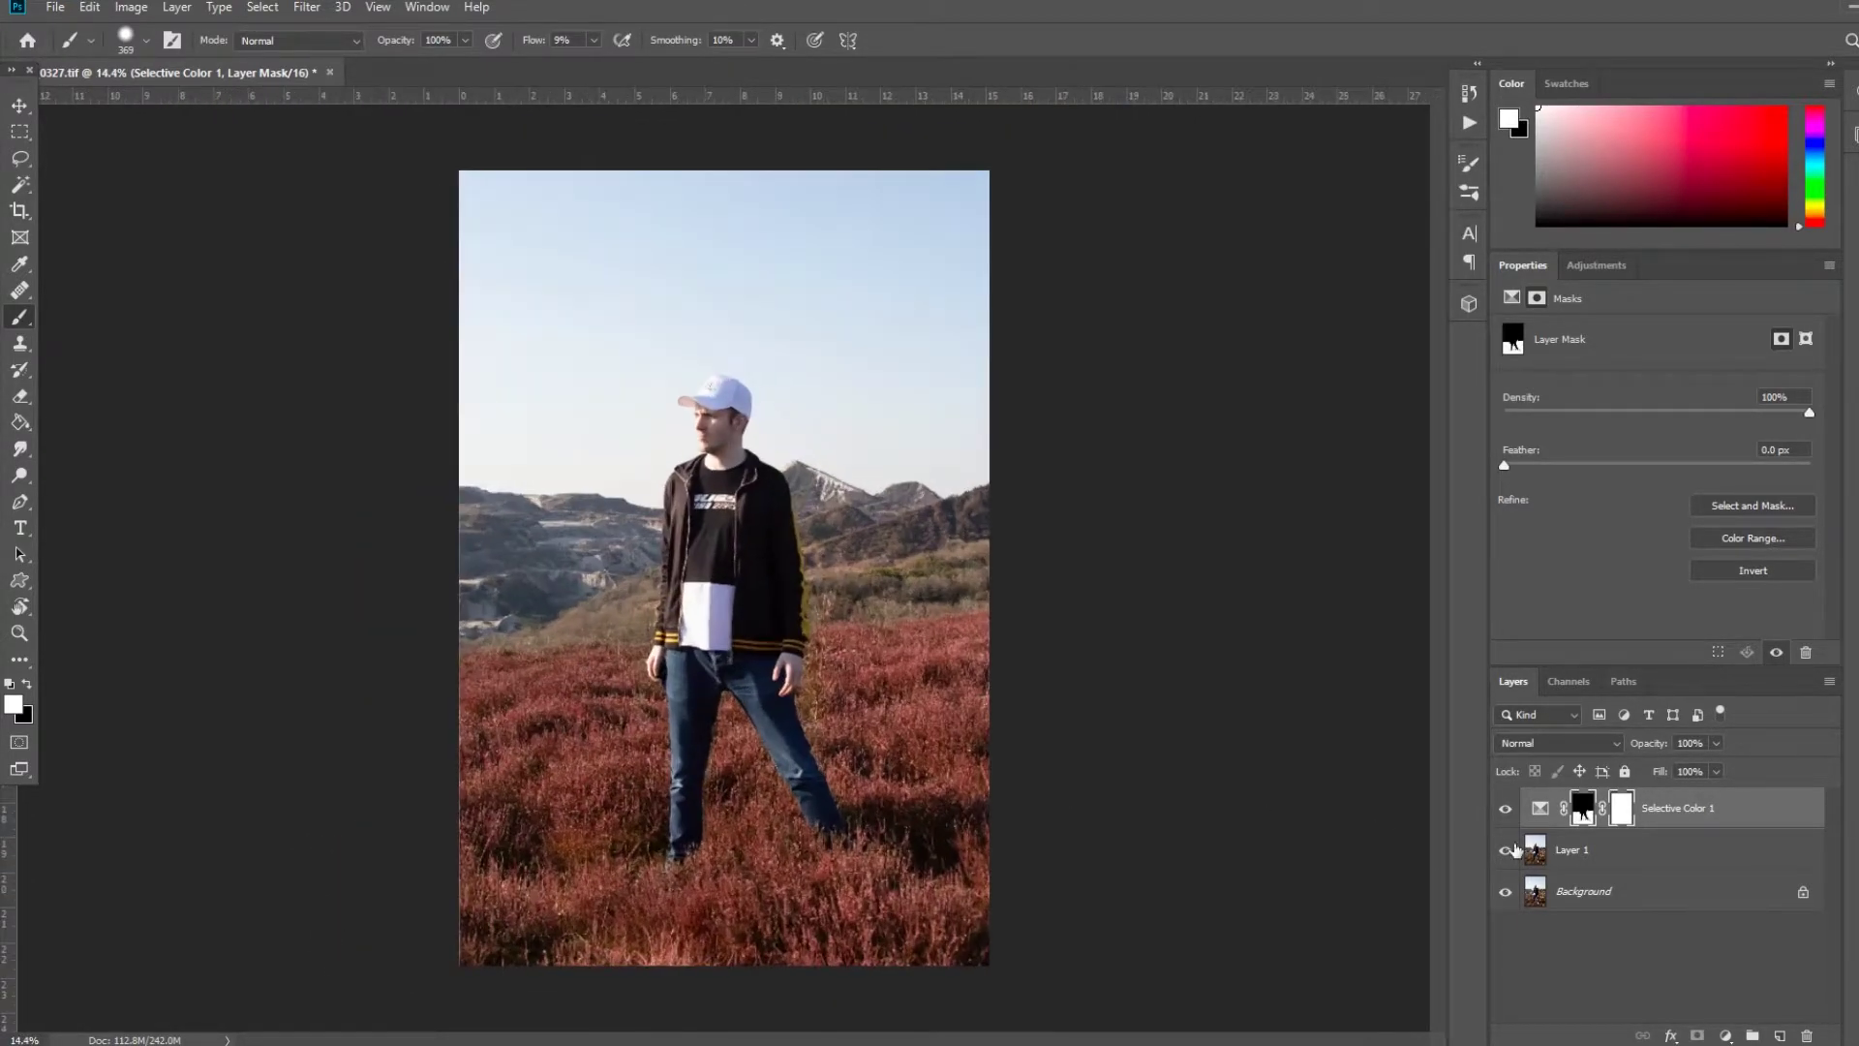
click(1763, 816)
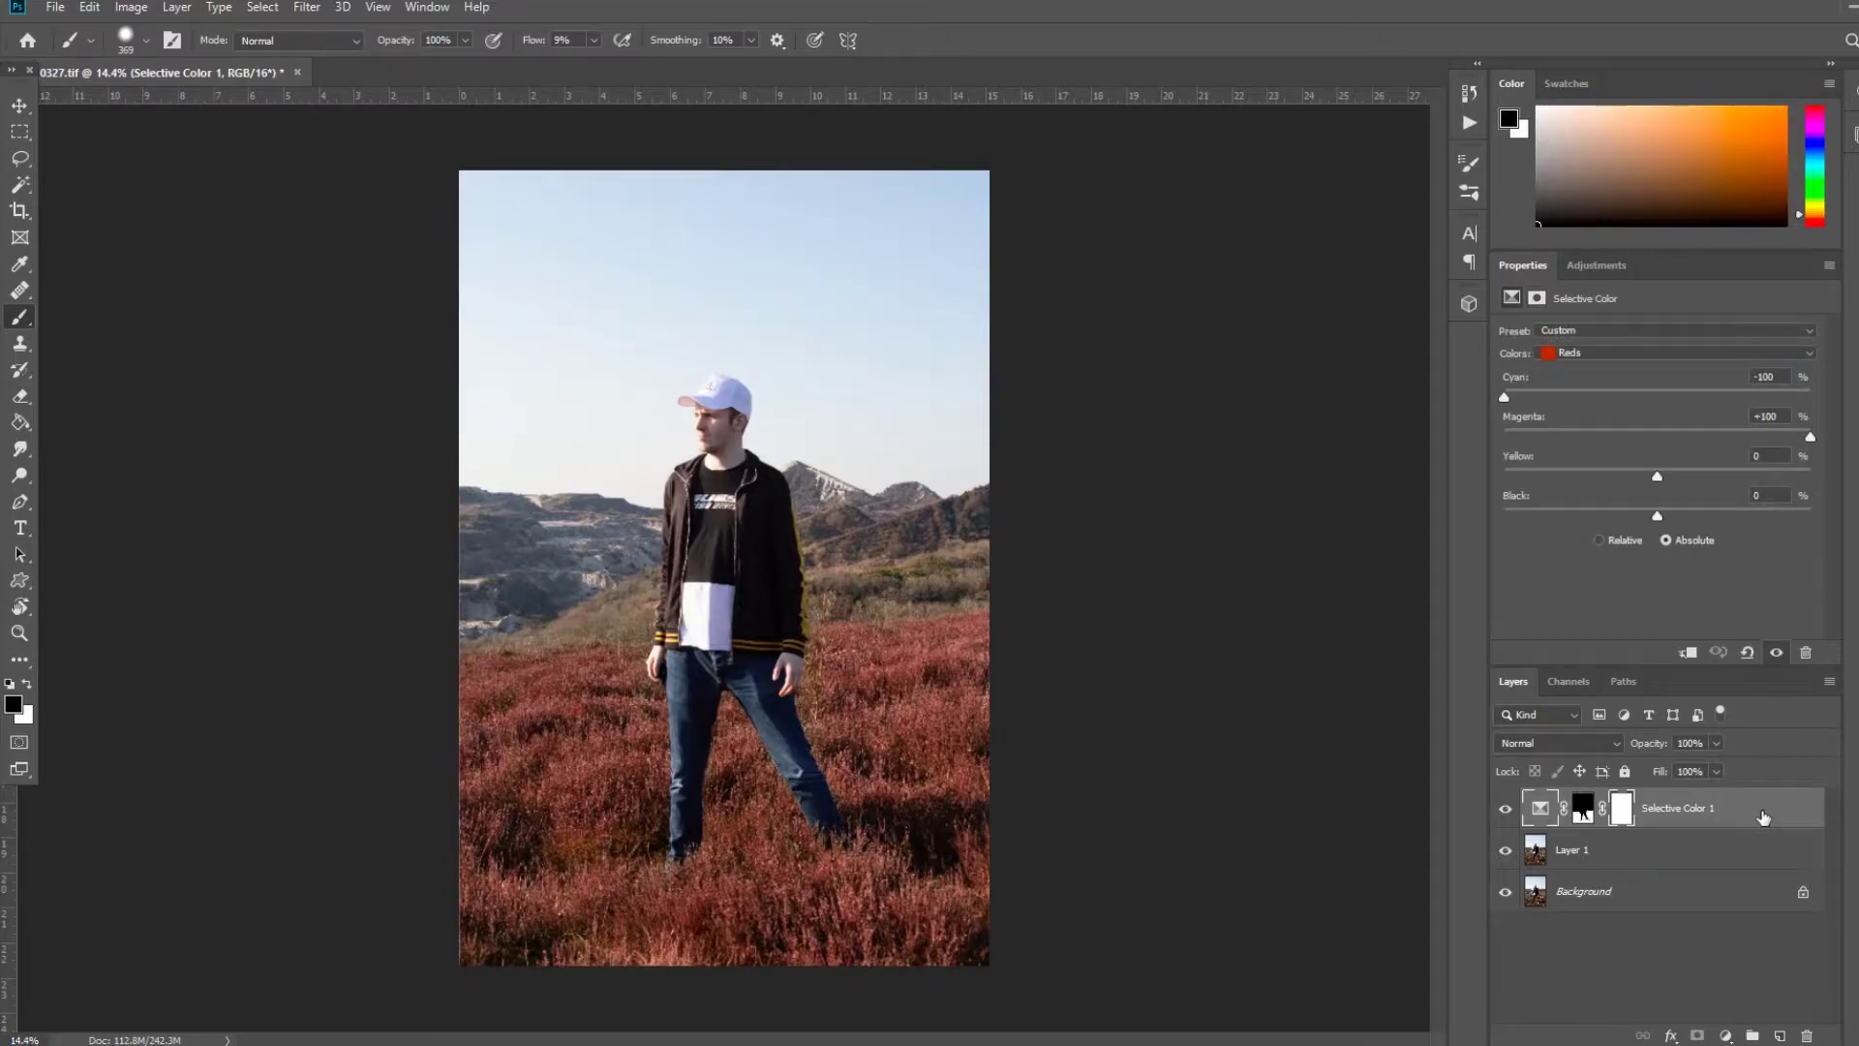
key(ctrl+j)
key(x)
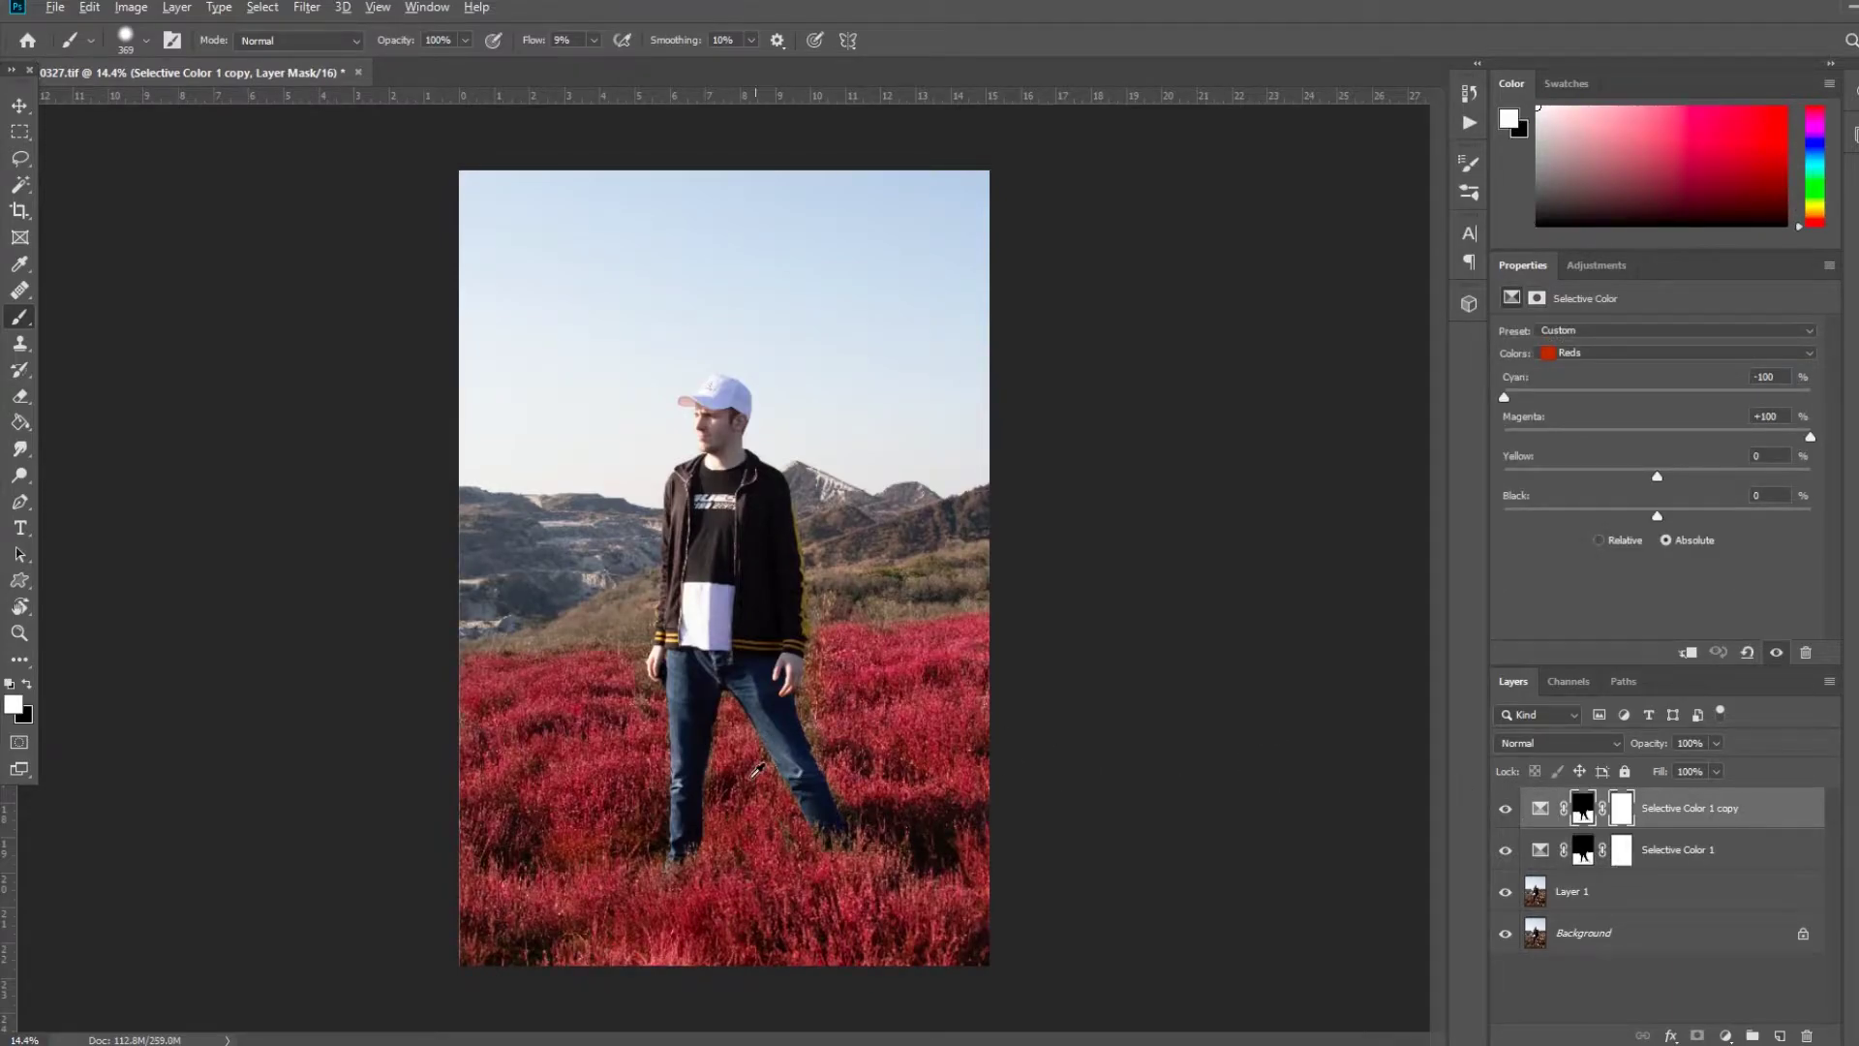
scroll(765, 766, up, 2)
scroll(774, 823, down, 2)
scroll(847, 949, up, 2)
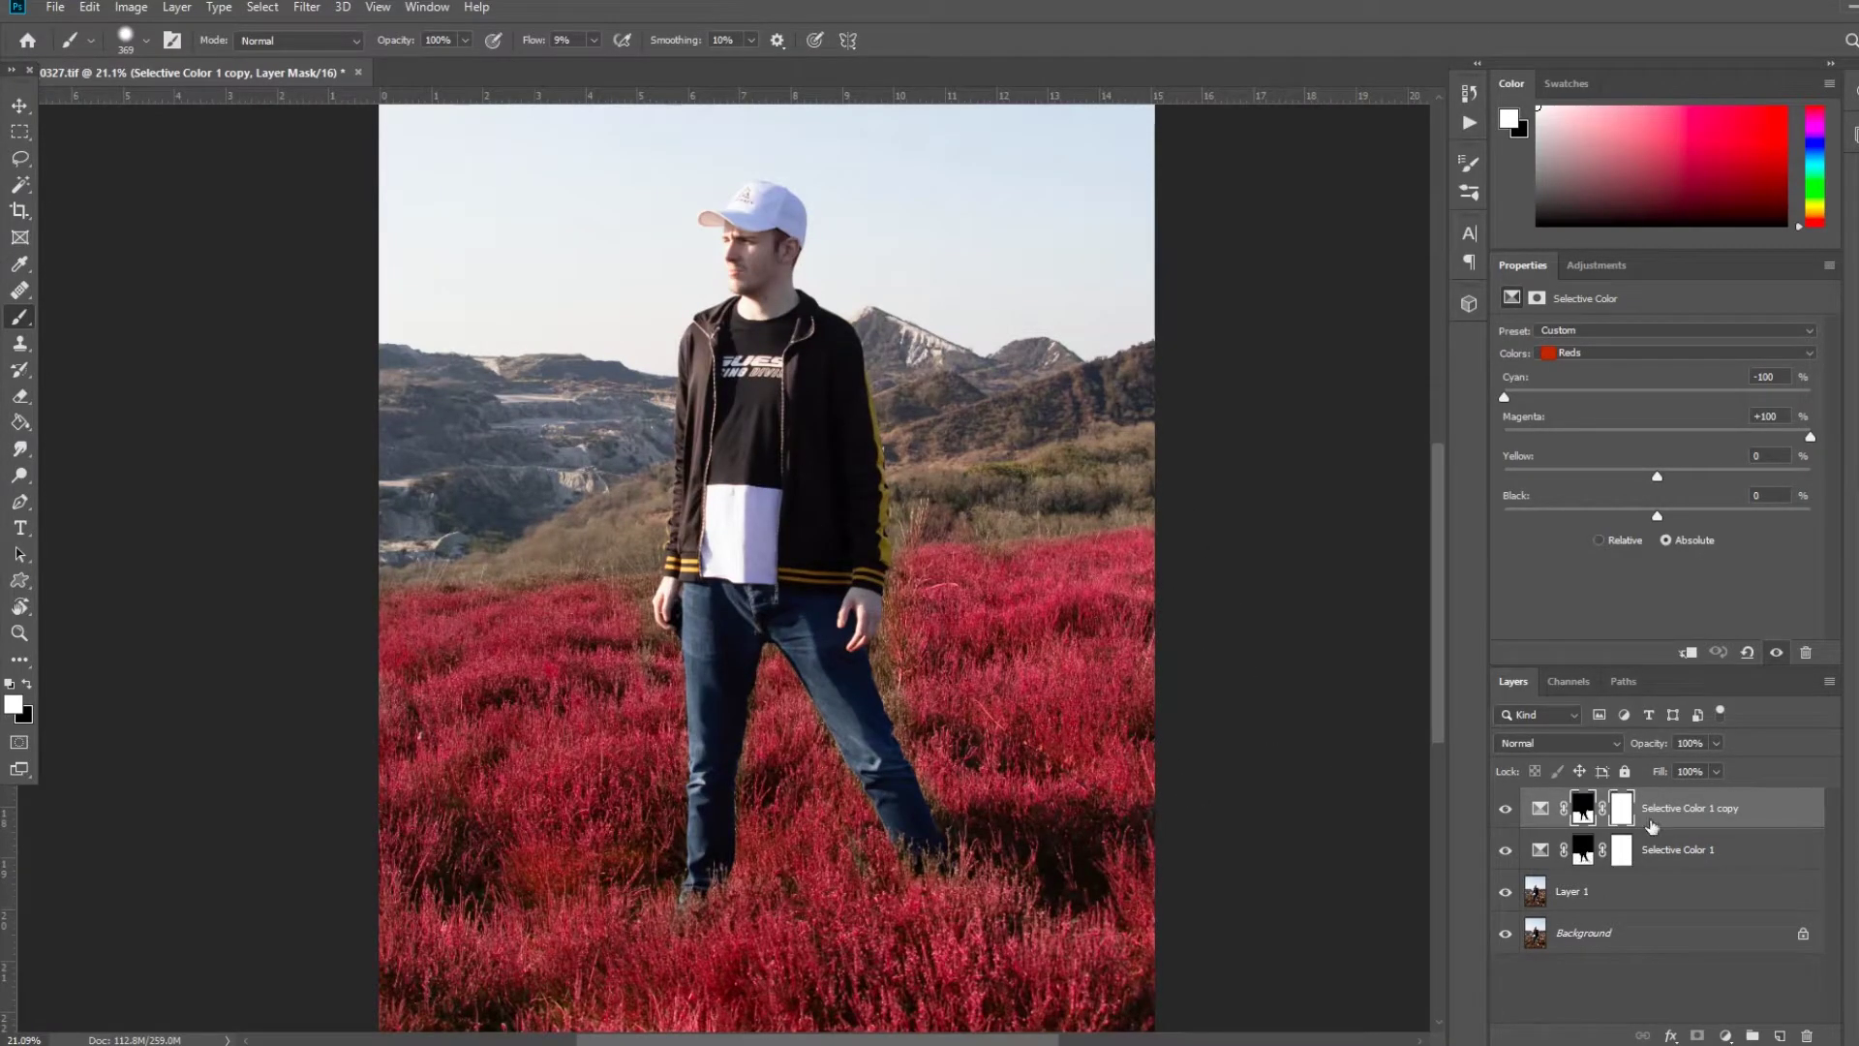
key(ctrl+z)
Paint the mask white over the uncolored heather beside the man's right-side leg and hand, ending with a 171 px brush
scroll(872, 684, up, 3)
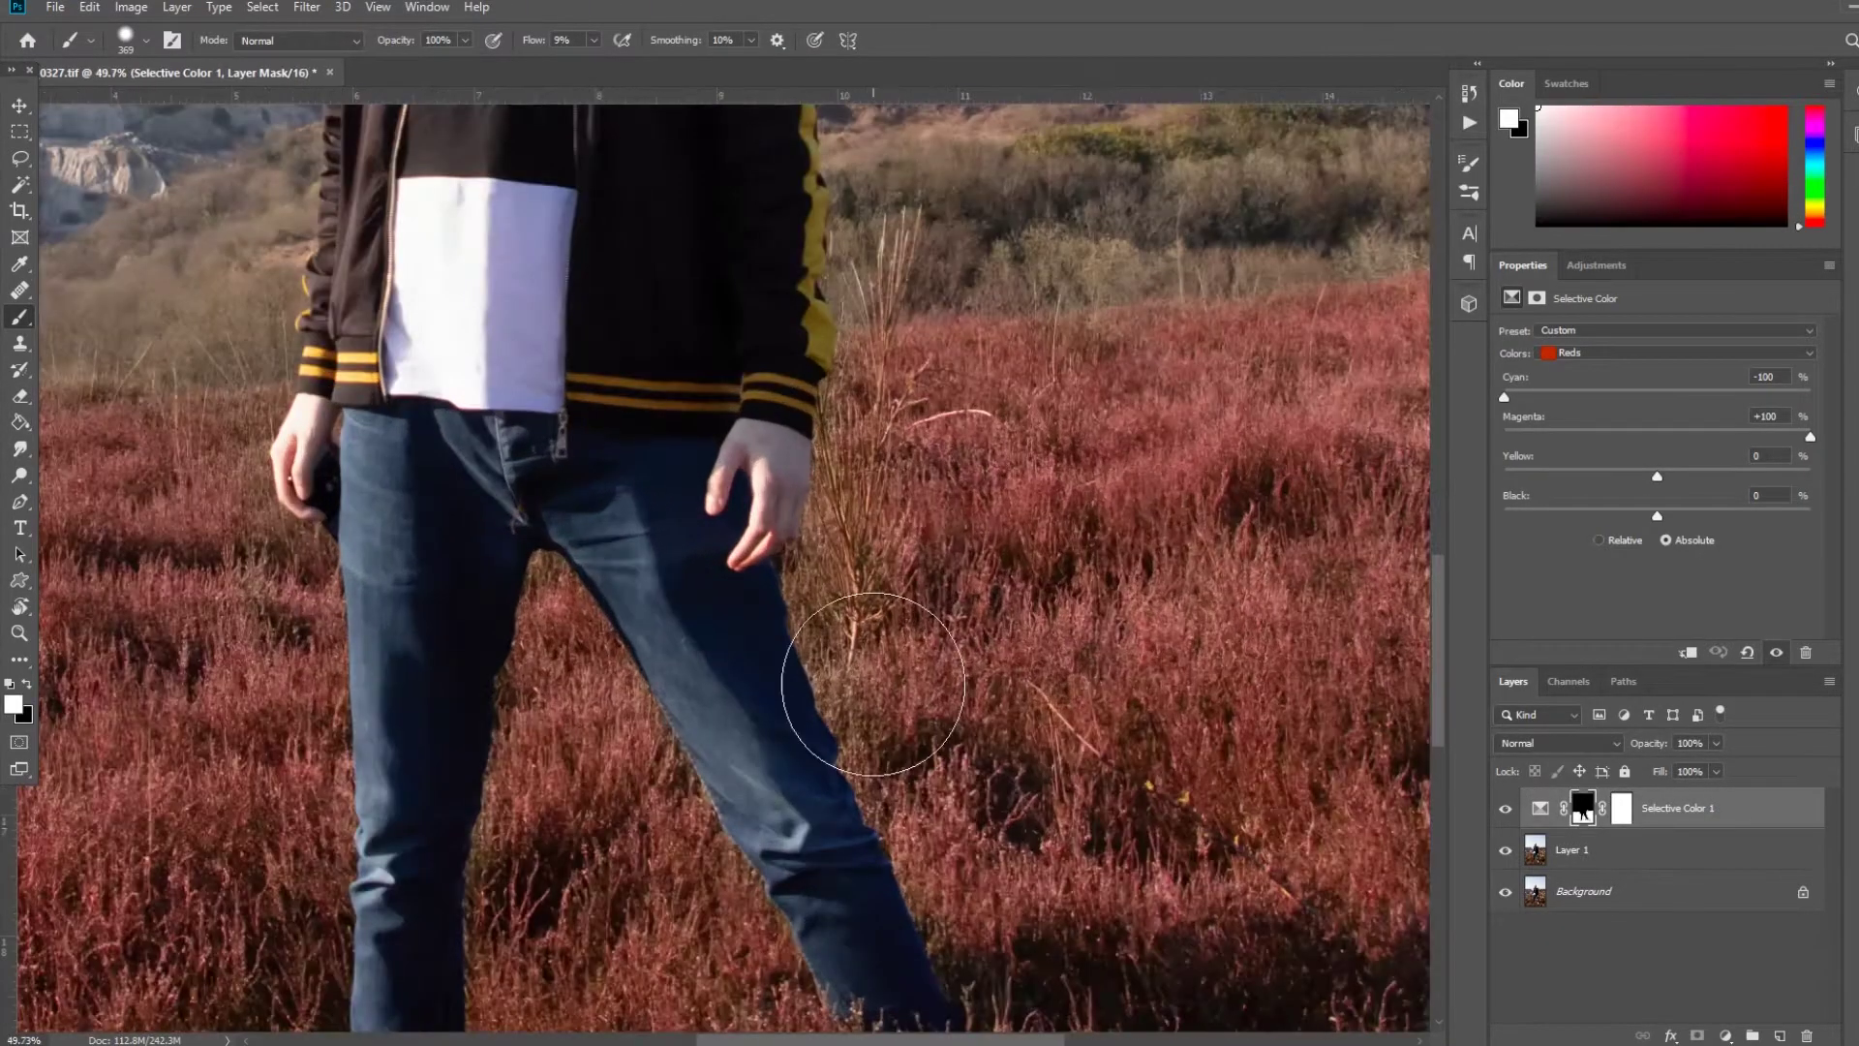
right_click(872, 683)
key(Return)
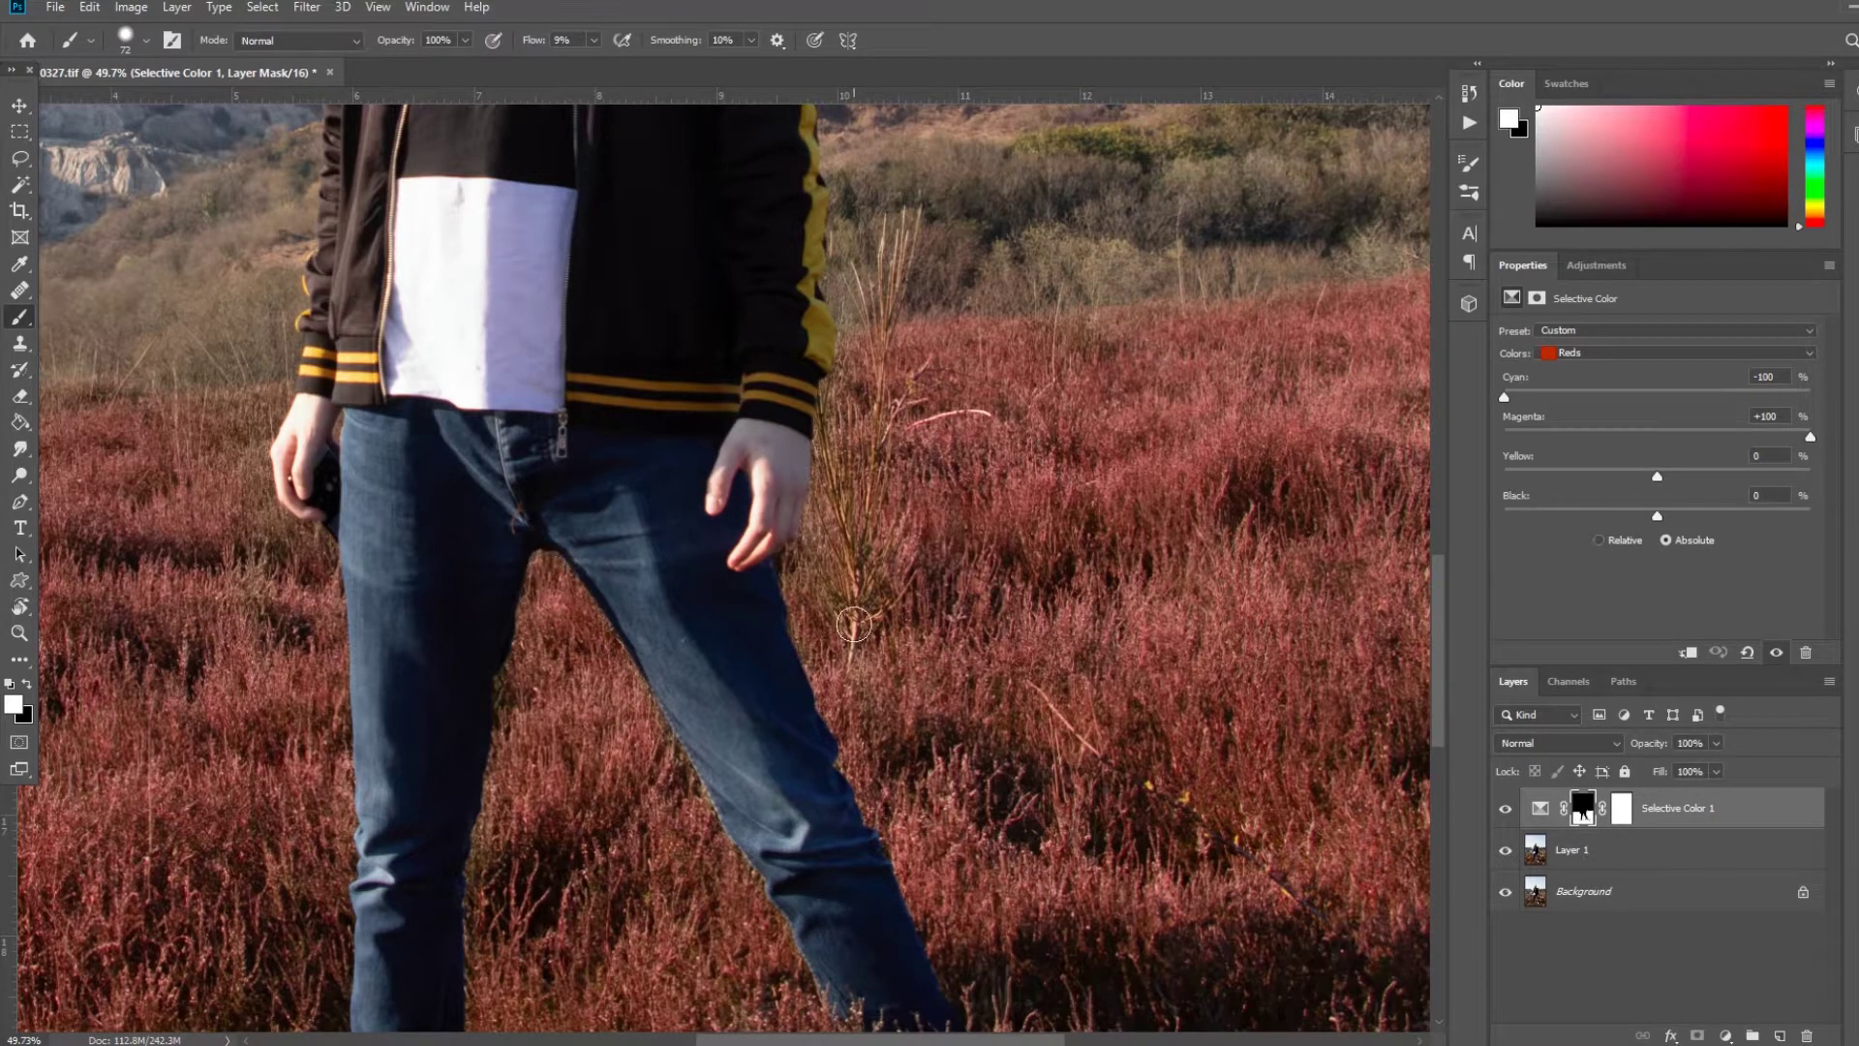
right_click(873, 625)
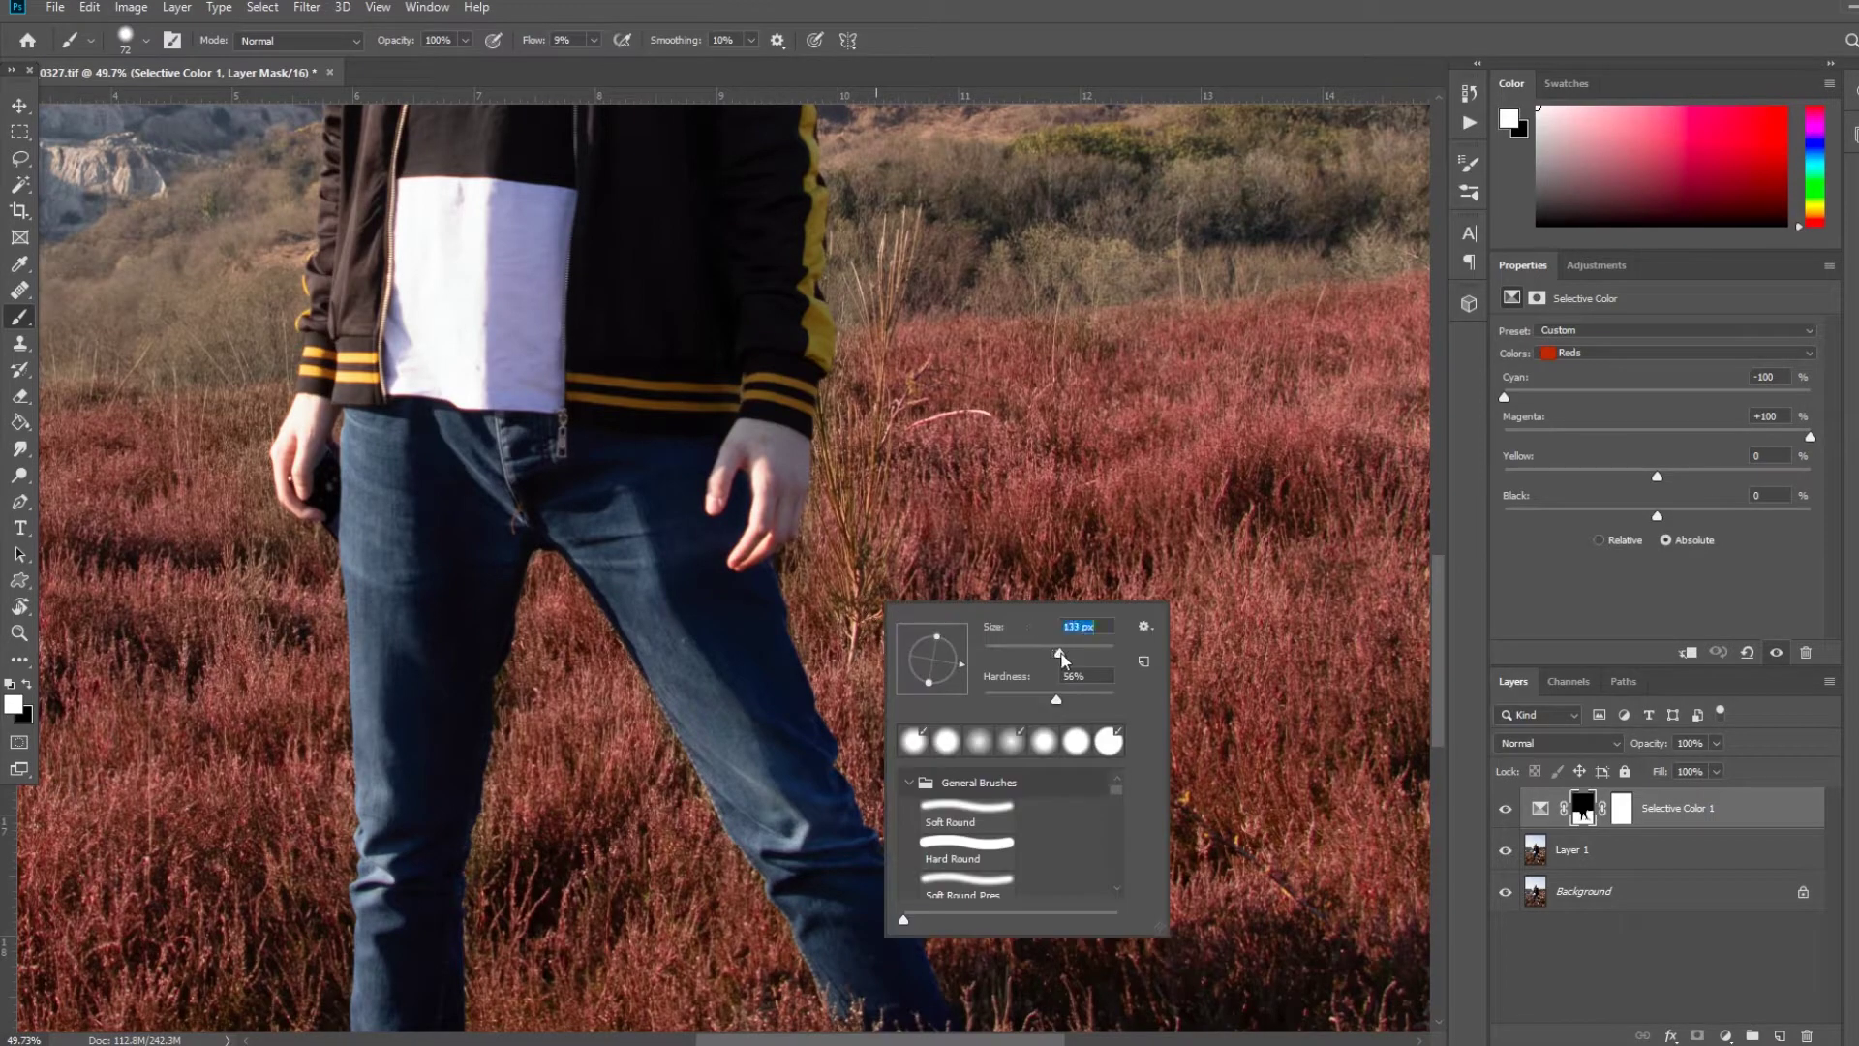
drag(1060, 658, 1073, 656)
key(Return)
mouse_move(868, 658)
mouse_down()
mouse_move(886, 383)
mouse_move(846, 501)
mouse_up()
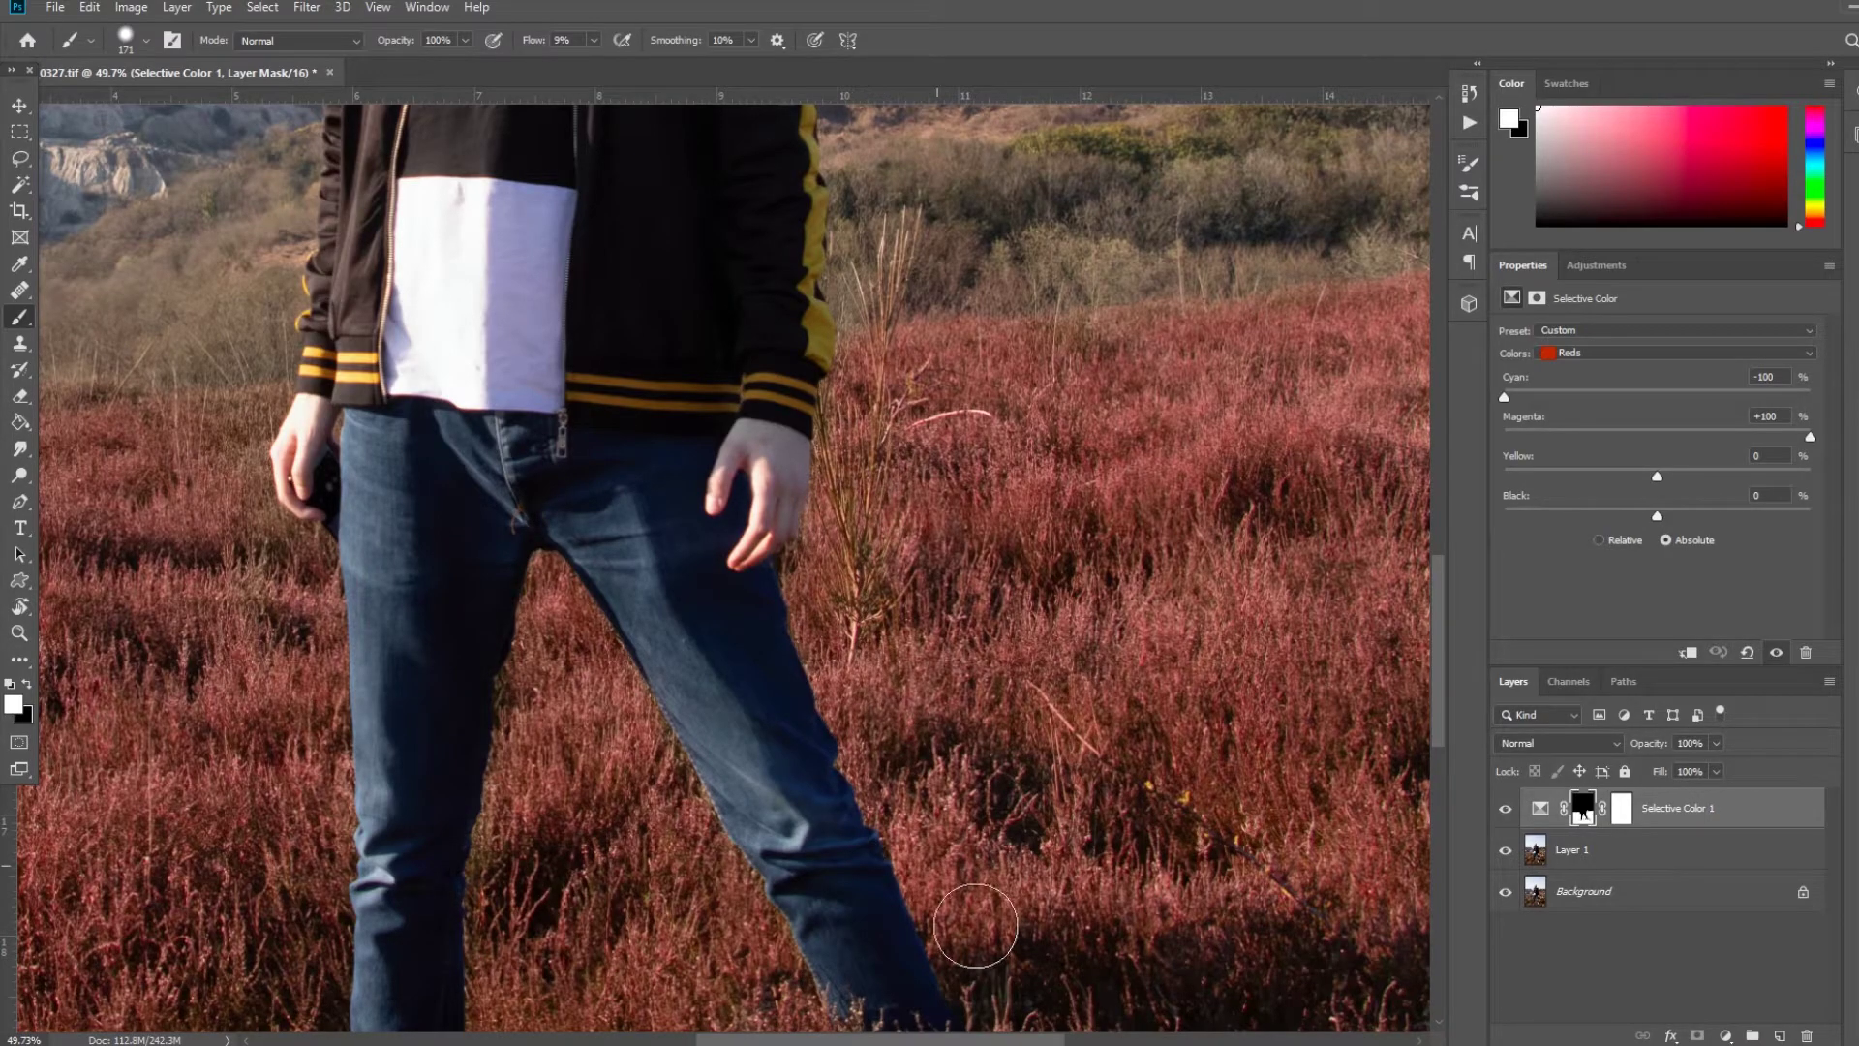
Duplicate the refined Selective Color layer together with its masks to strengthen the red in the heather
scroll(971, 918, down, 5)
scroll(647, 666, up, 3)
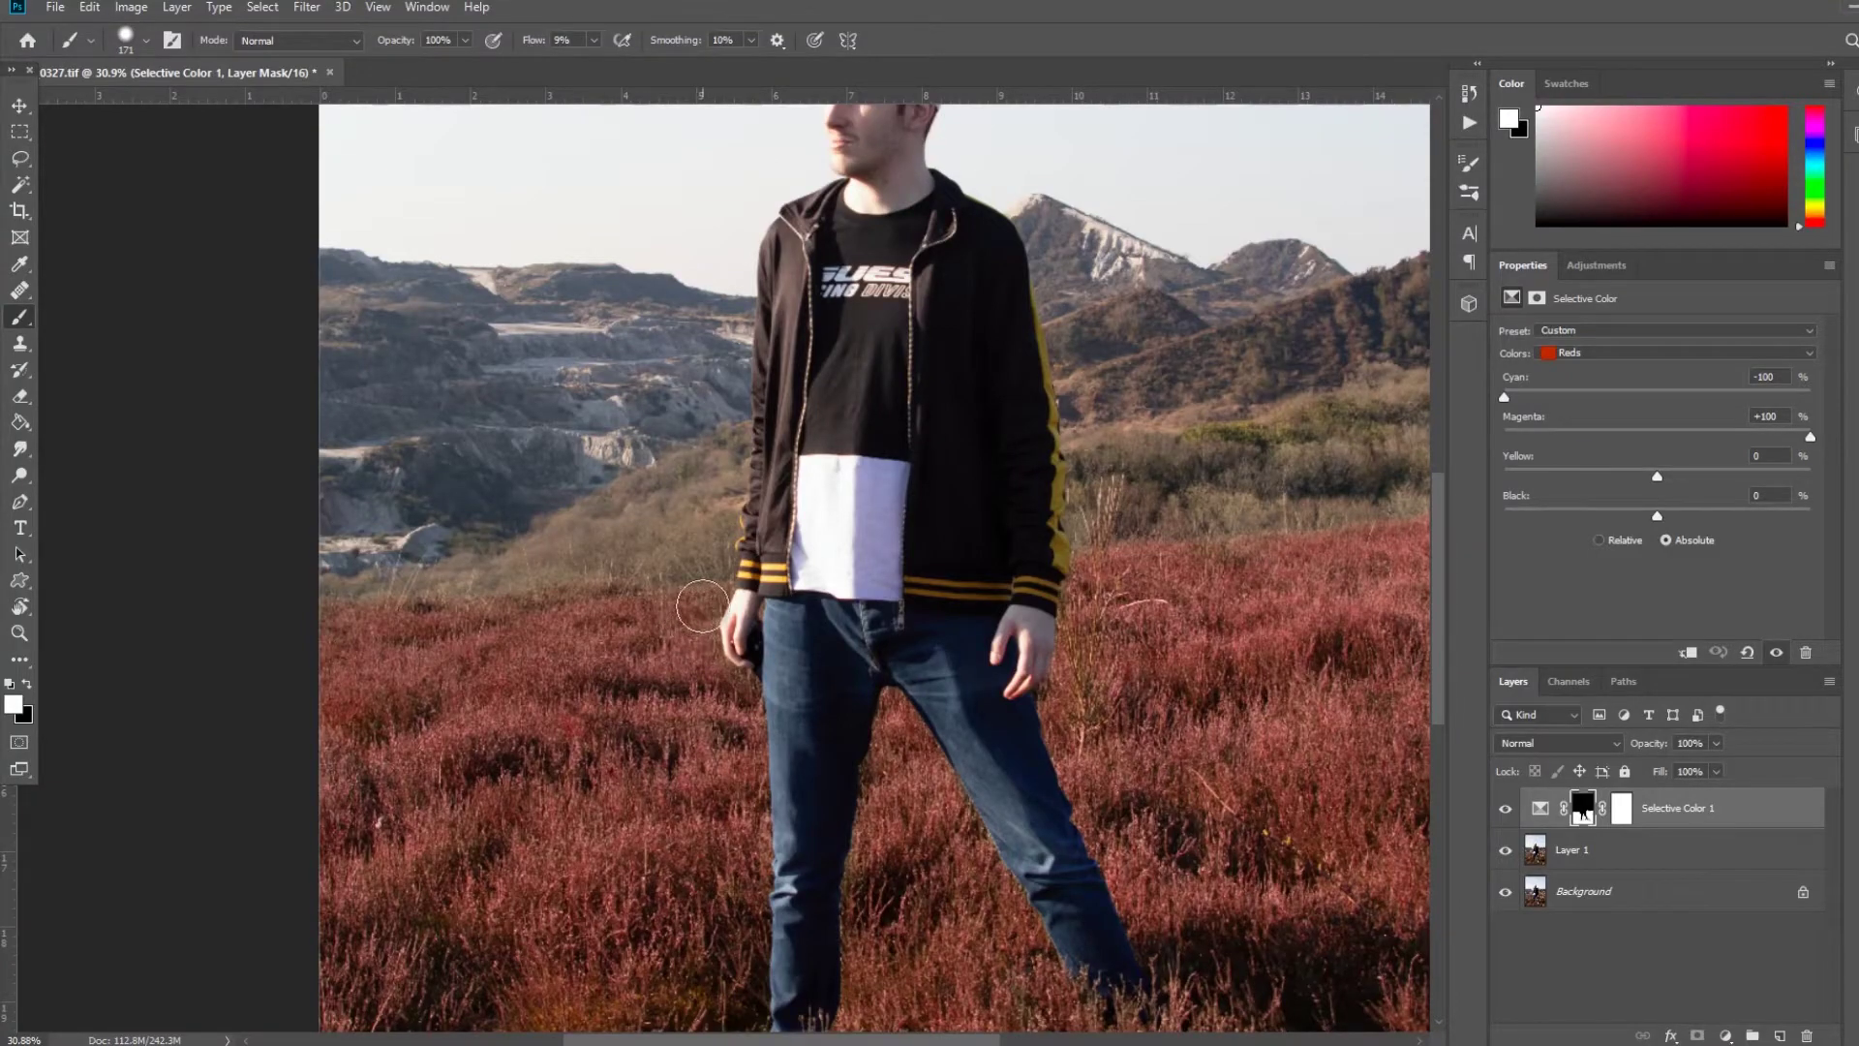
scroll(435, 702, down, 4)
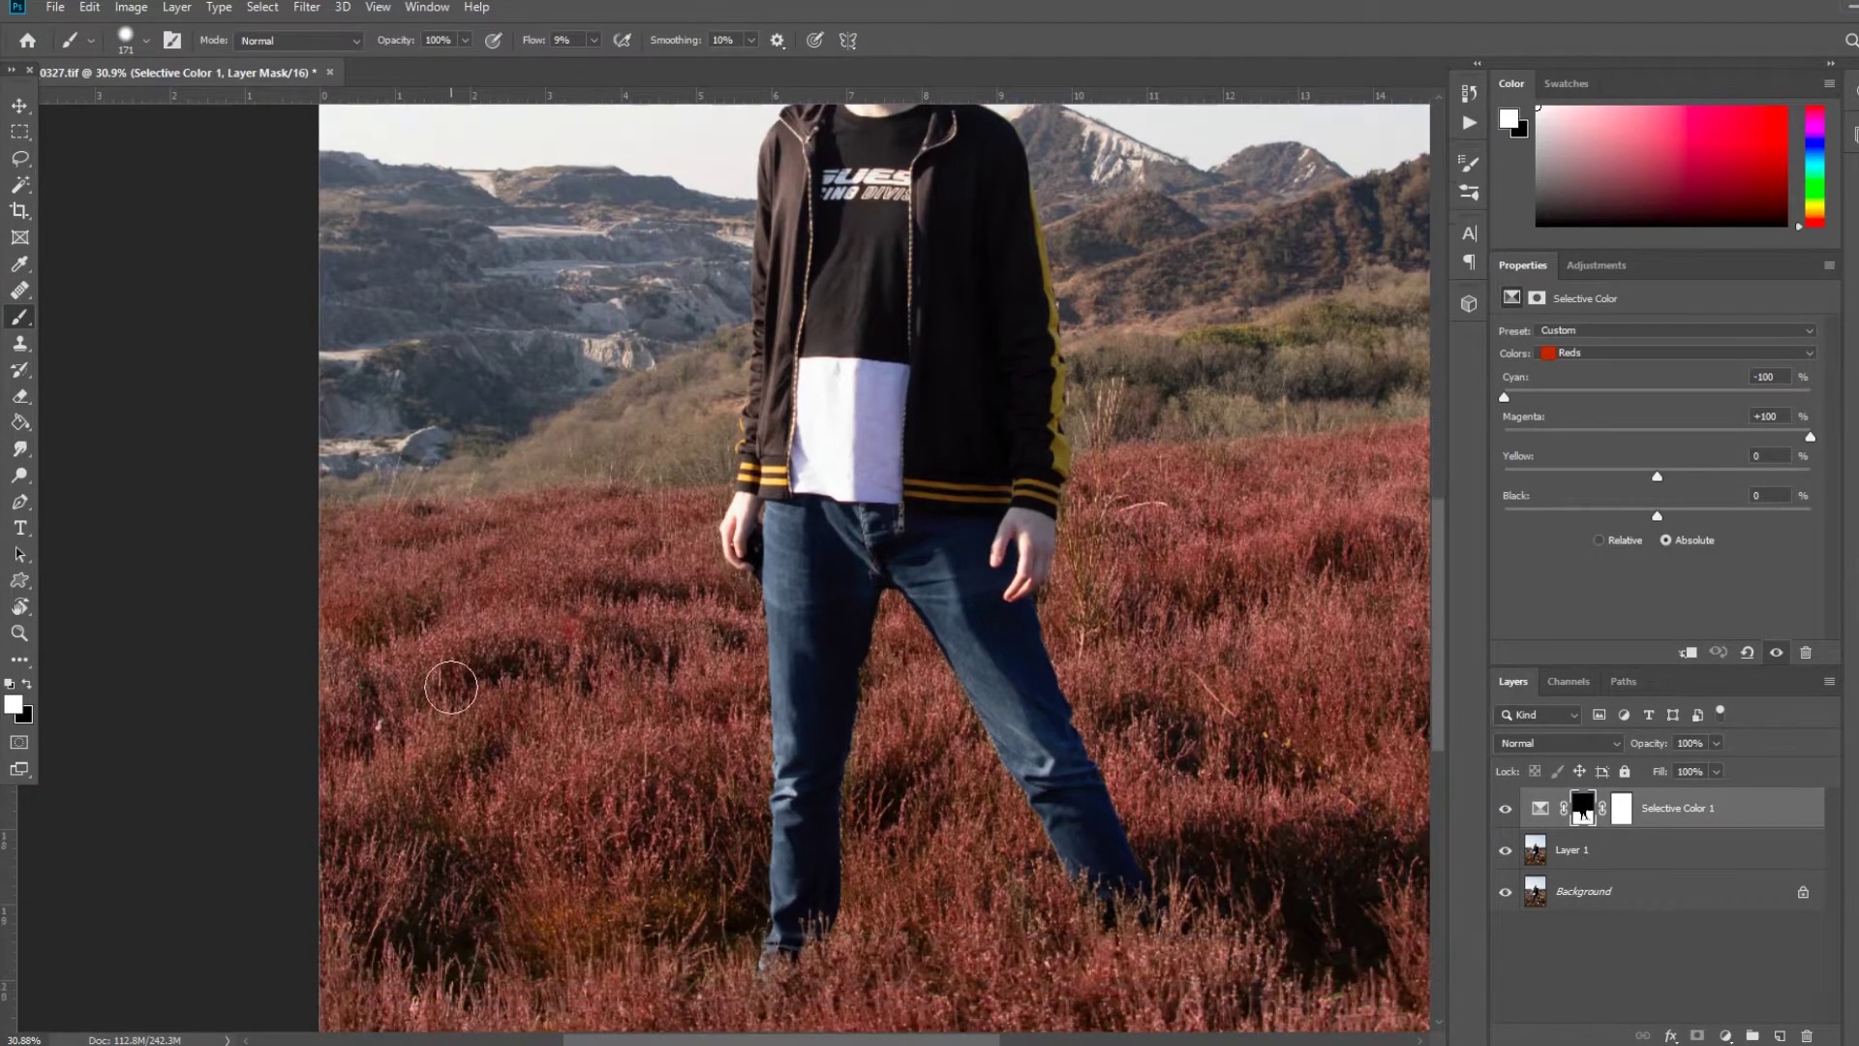
scroll(471, 887, down, 5)
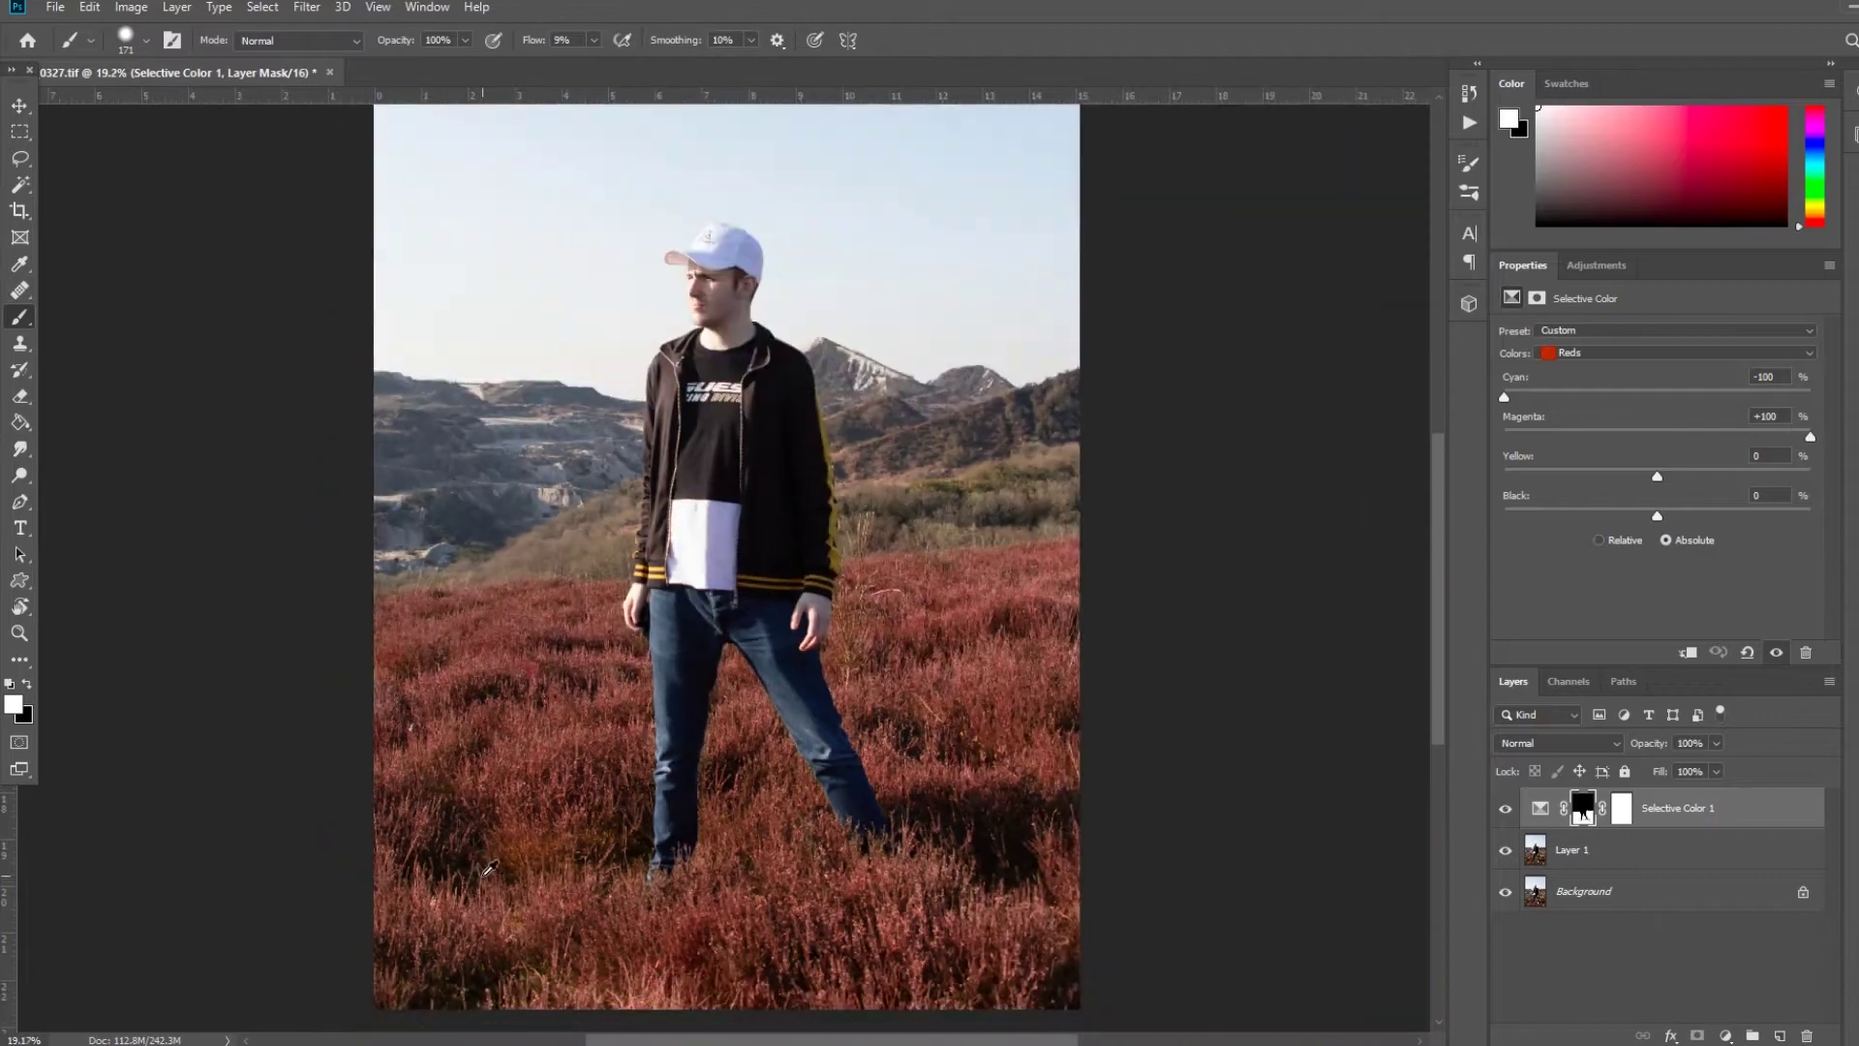
key(ctrl+j)
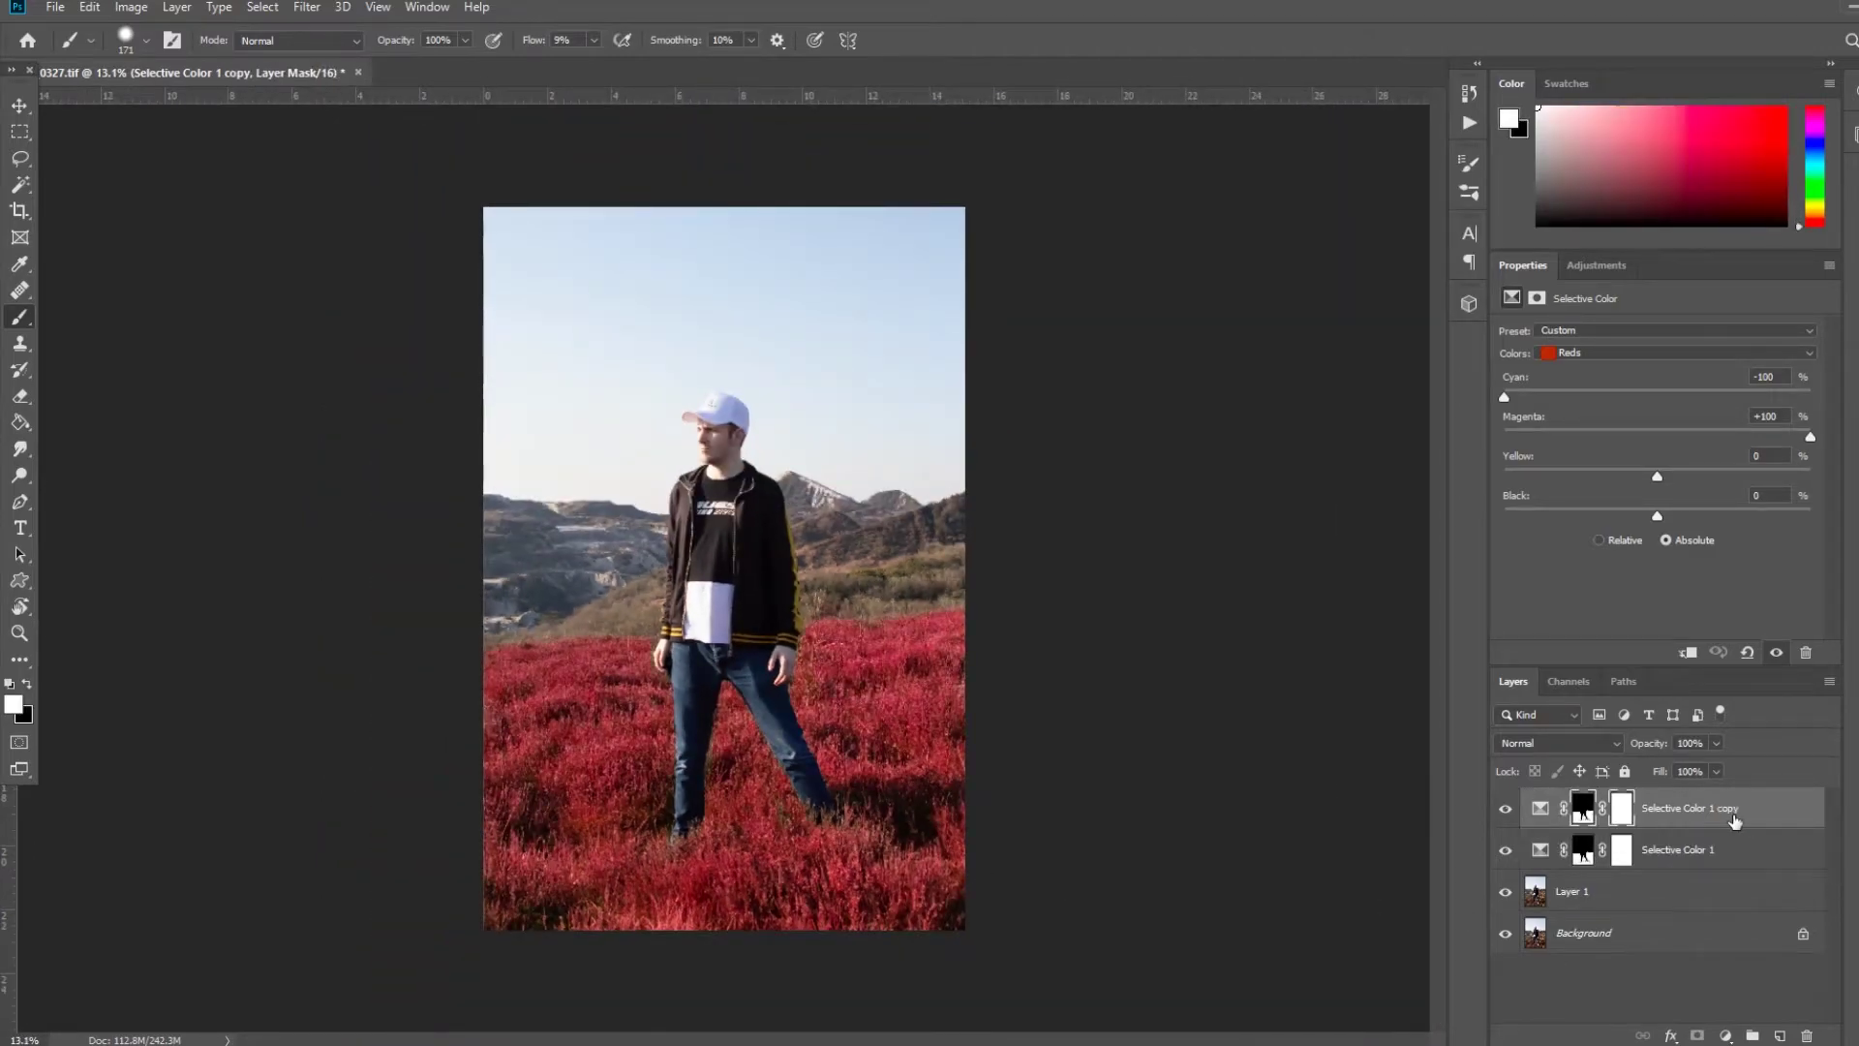
Examine the intensified heather around the man's legs and across the whole photo, switching between the two Selective Color layer masks
scroll(776, 842, up, 5)
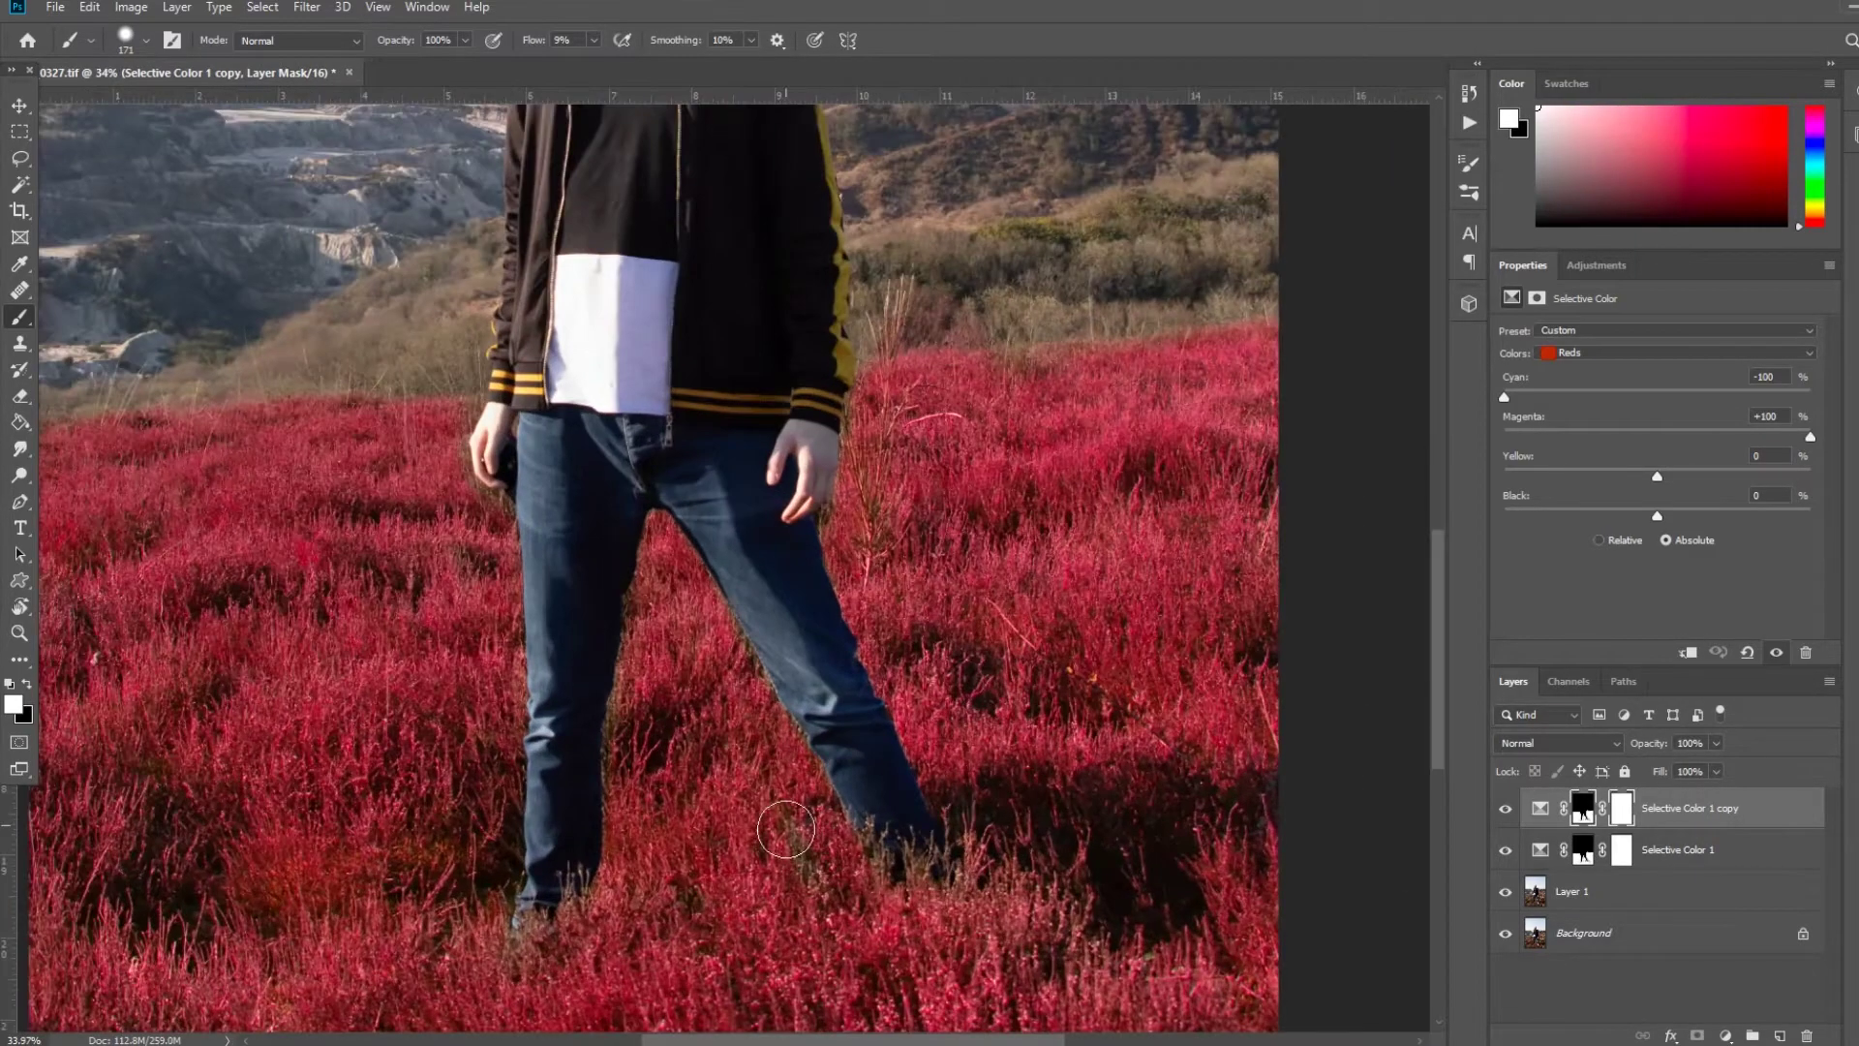
click(1581, 852)
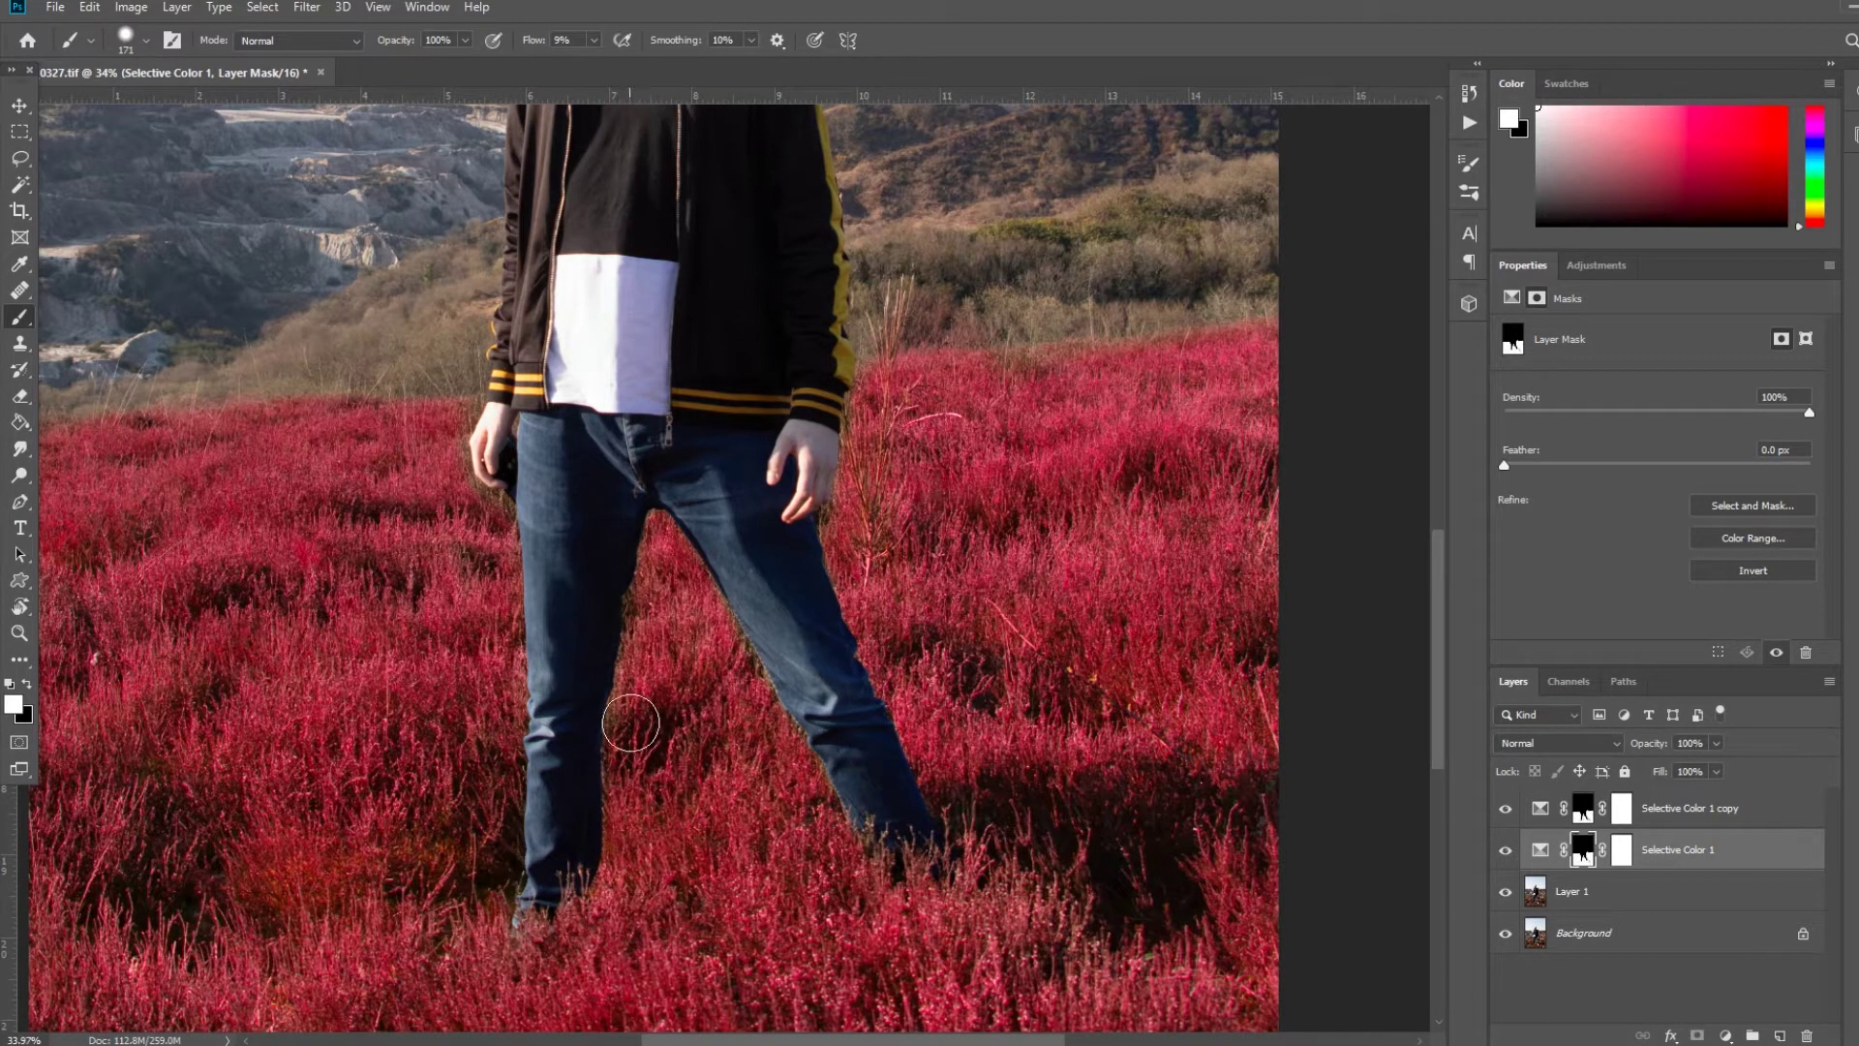
key(alt+bracketright)
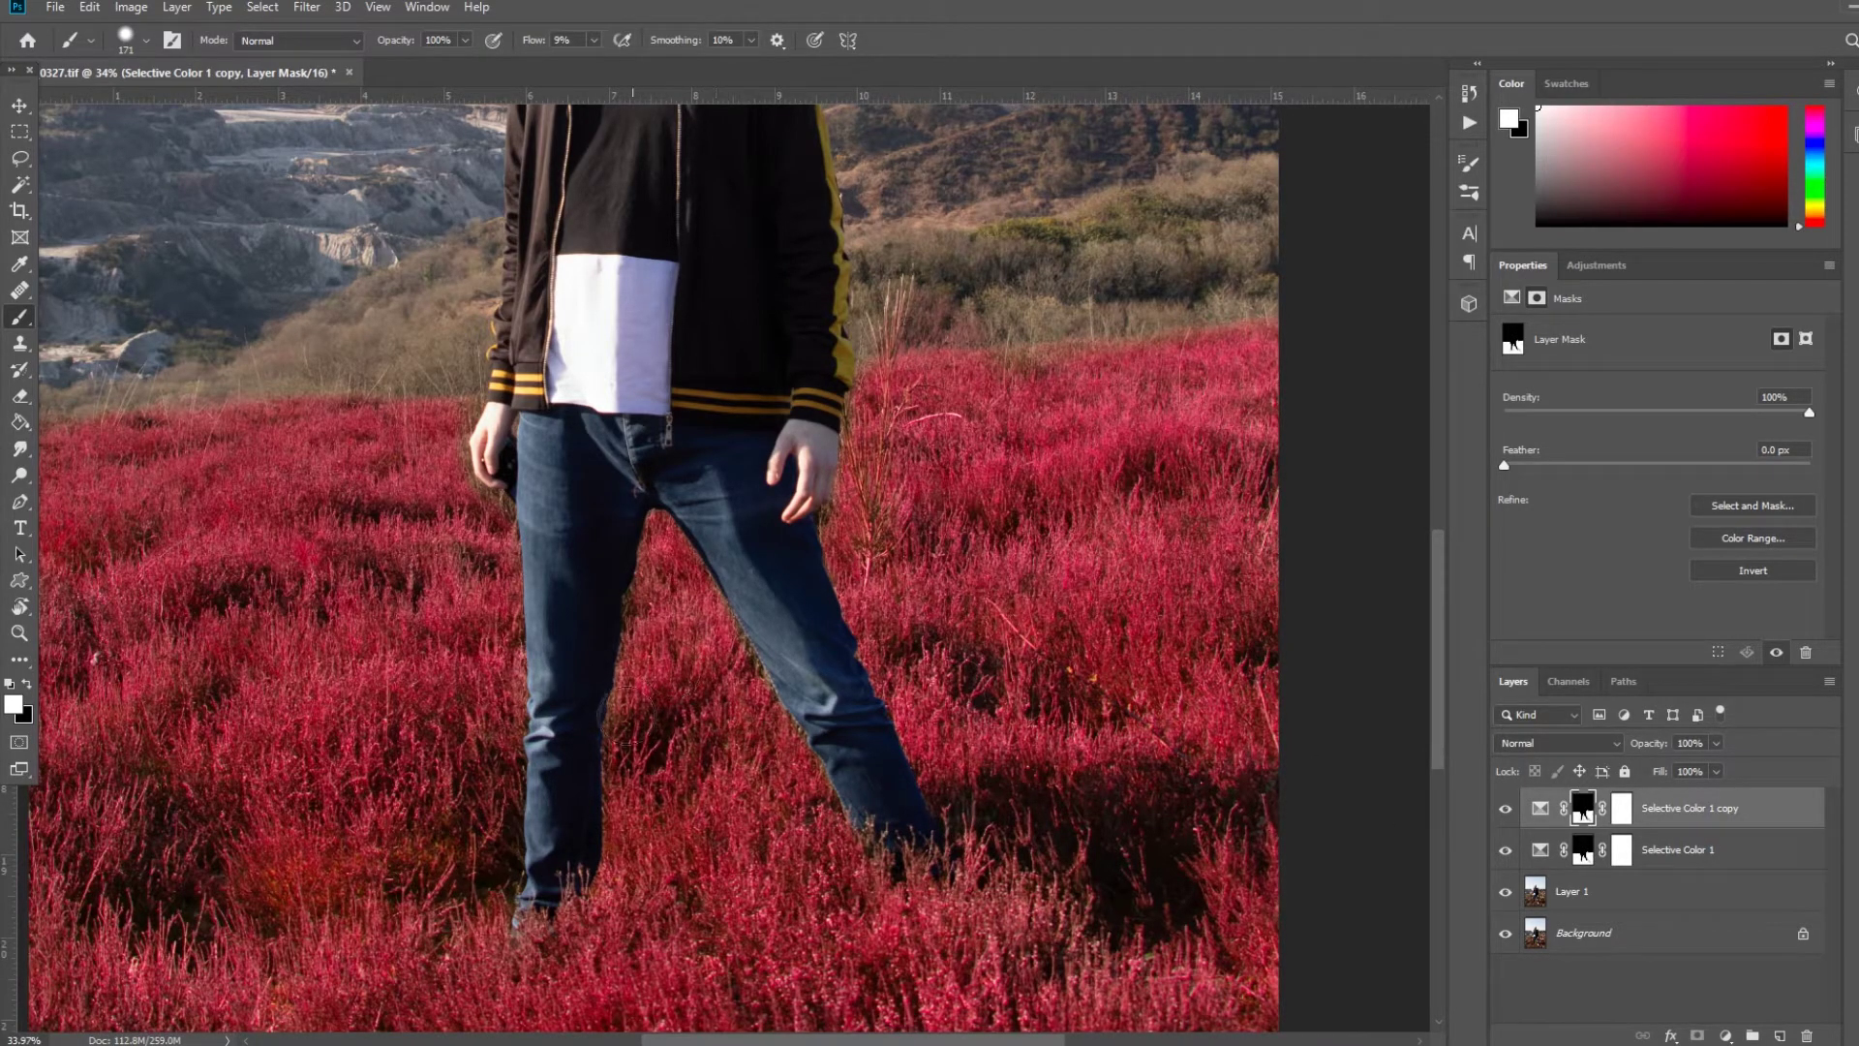
scroll(573, 919, down, 11)
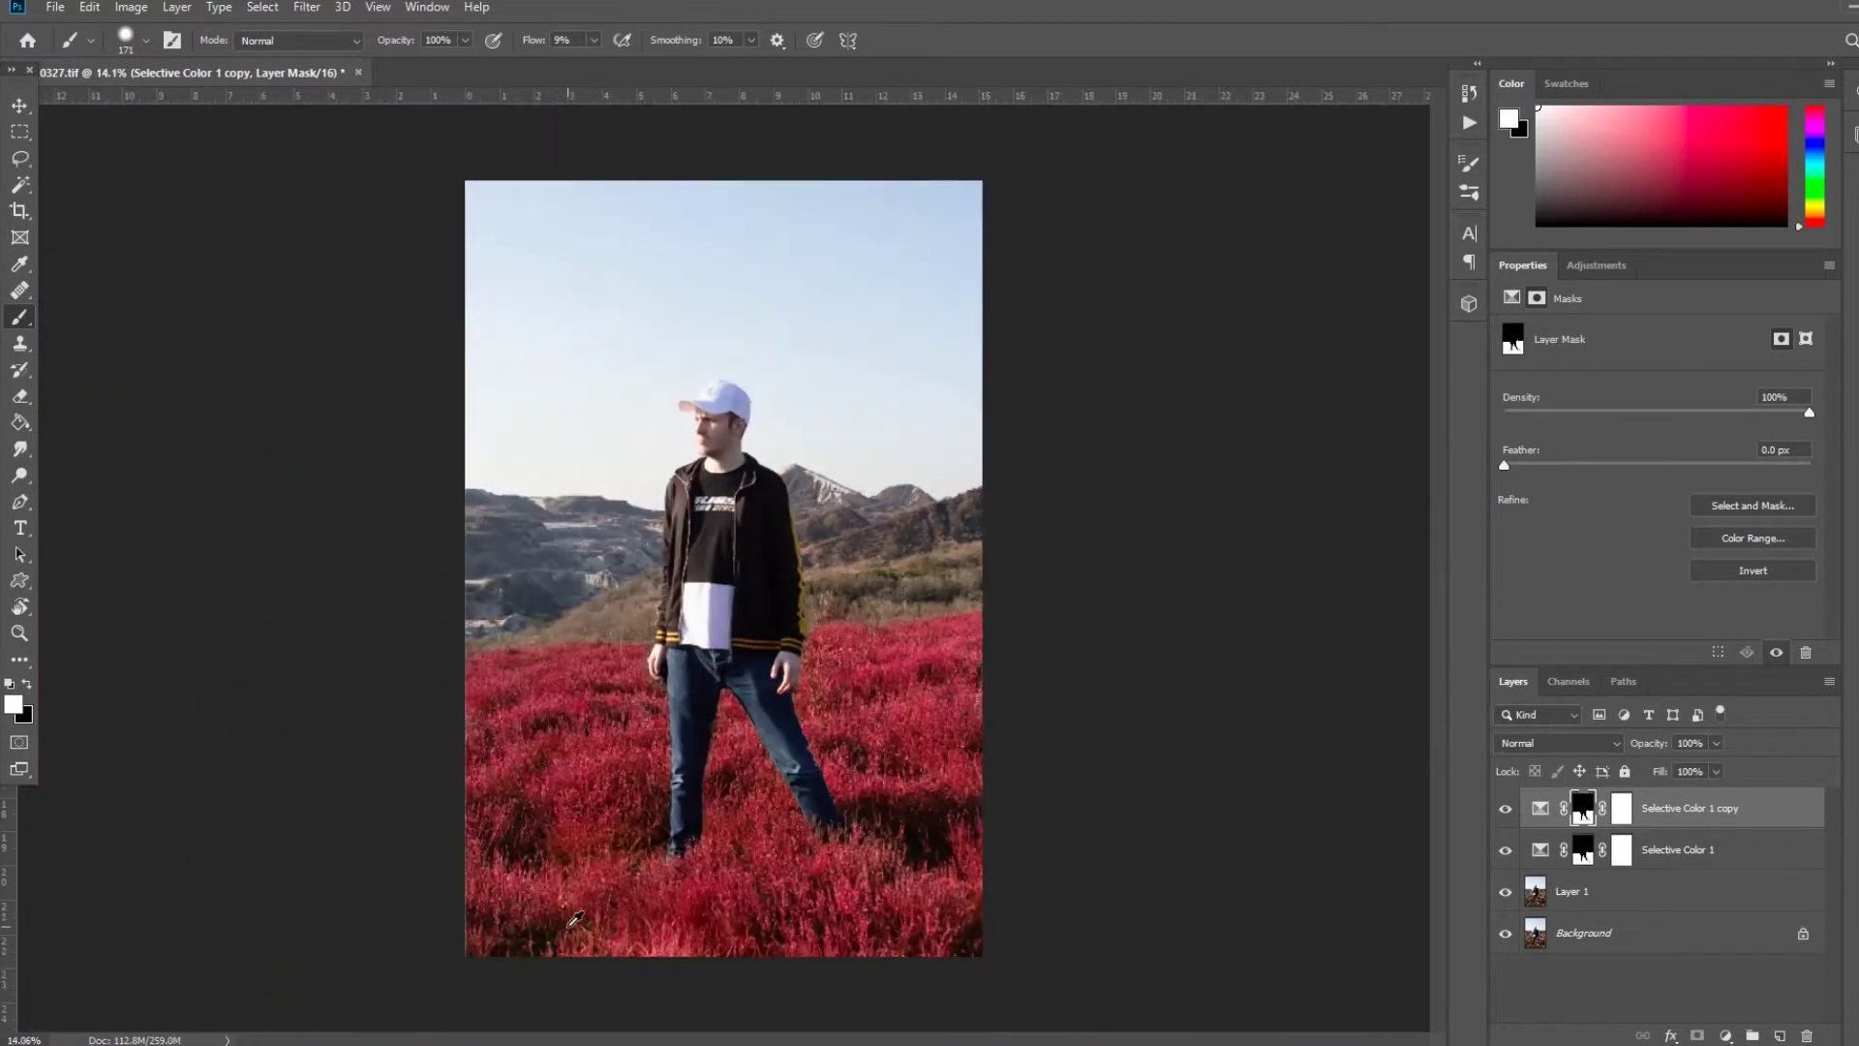
scroll(712, 919, up, 4)
scroll(712, 920, down, 3)
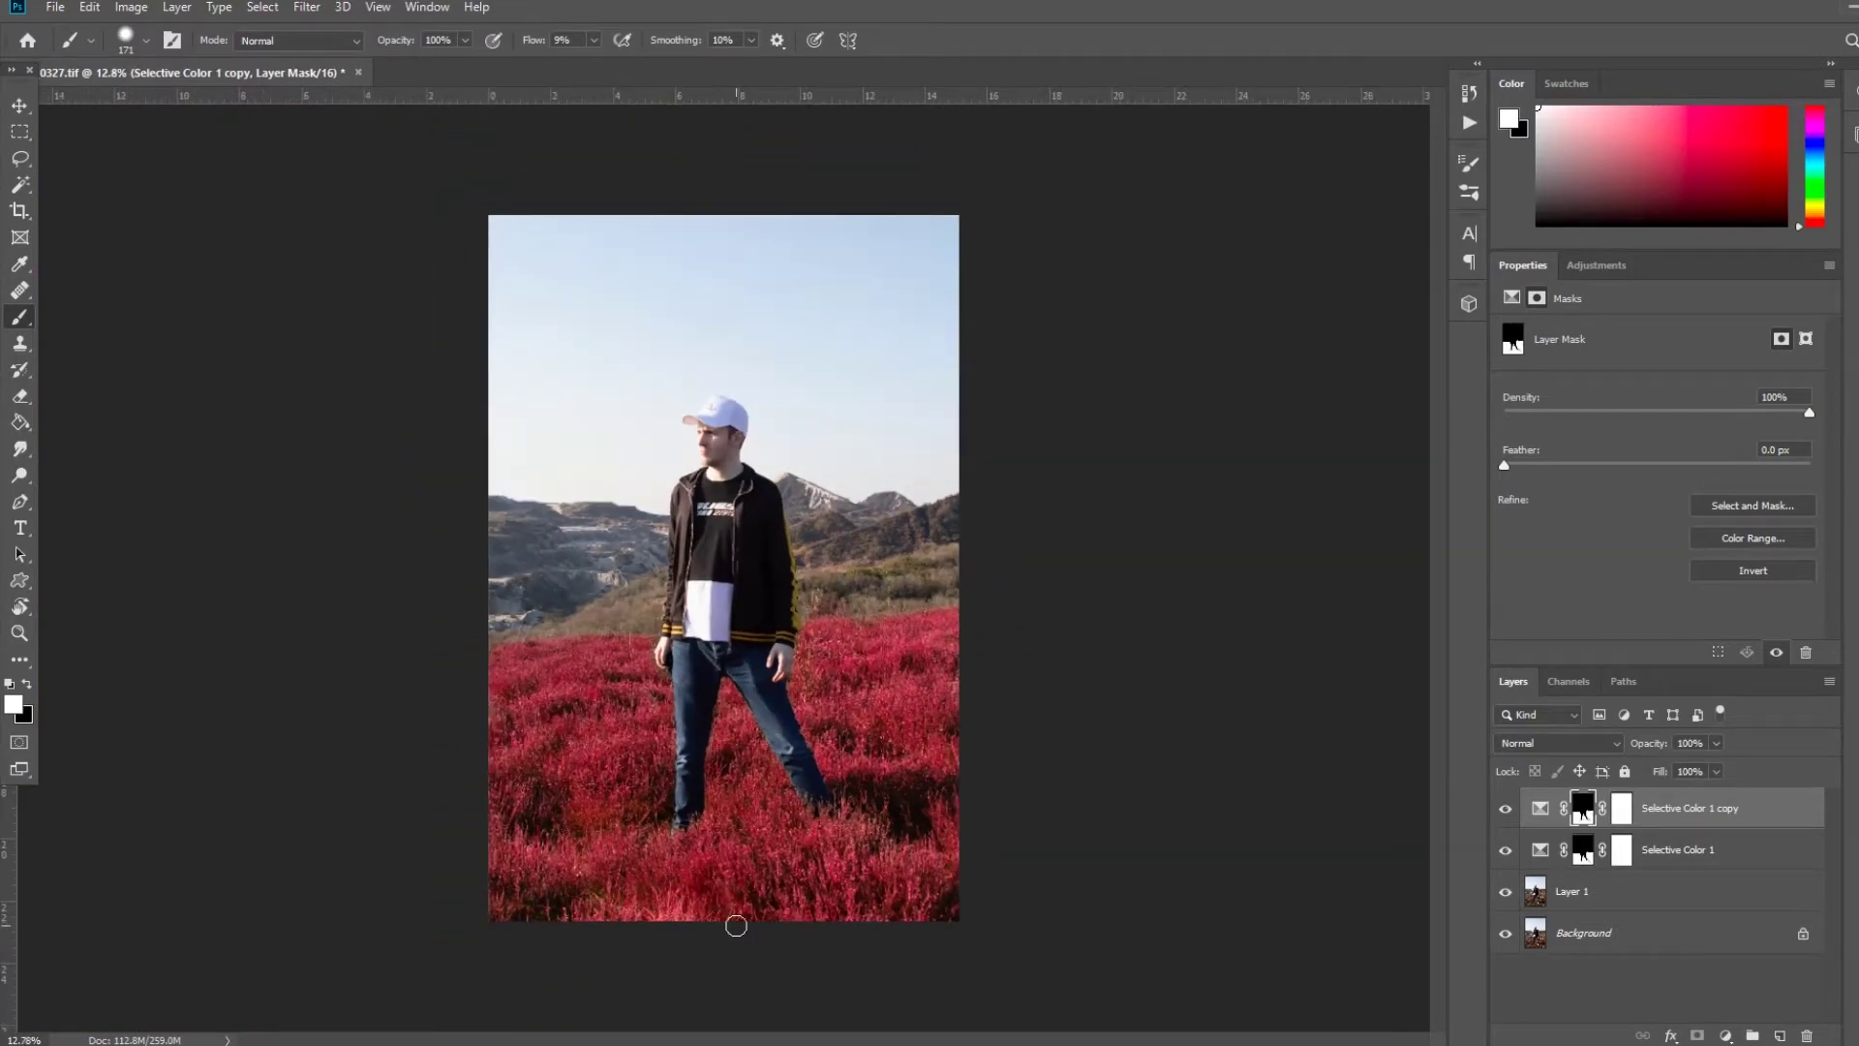
scroll(884, 687, up, 5)
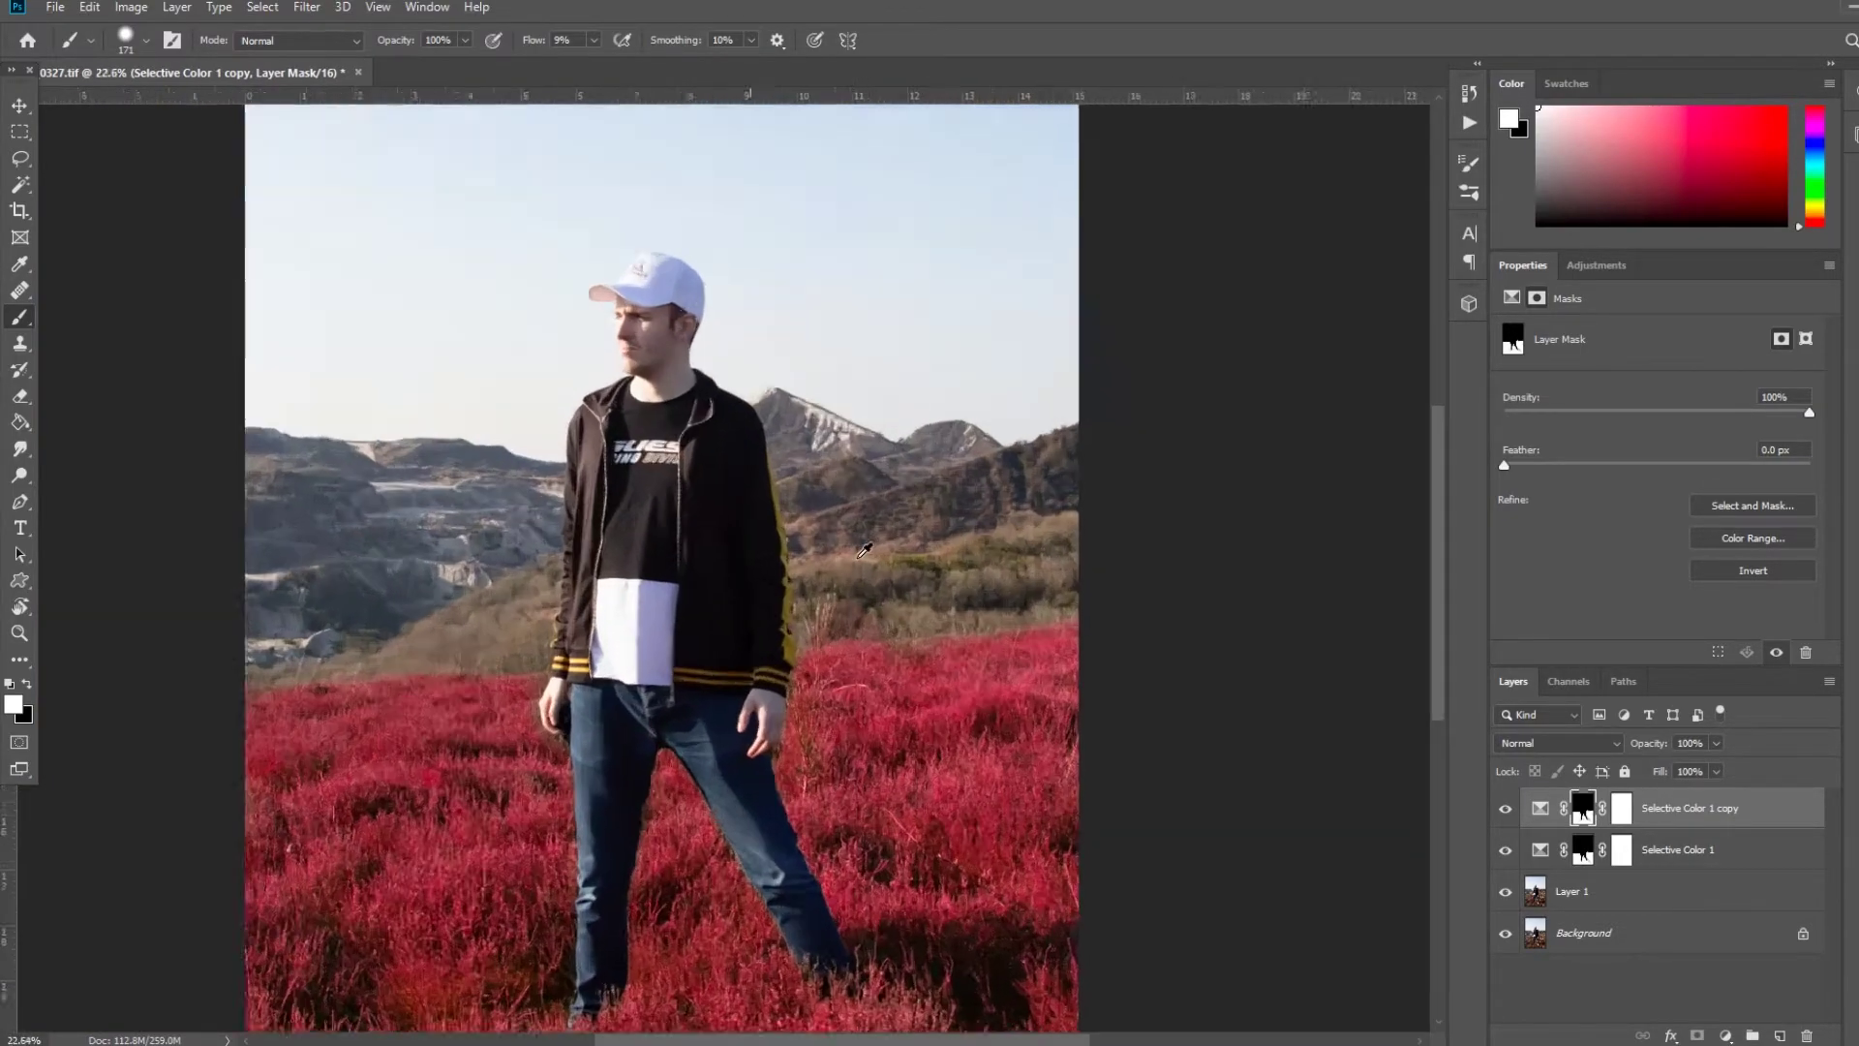
Paint the original Selective Color layer's mask white over the background hills with a 495 px brush, and delete the outdated duplicate layer
click(1581, 851)
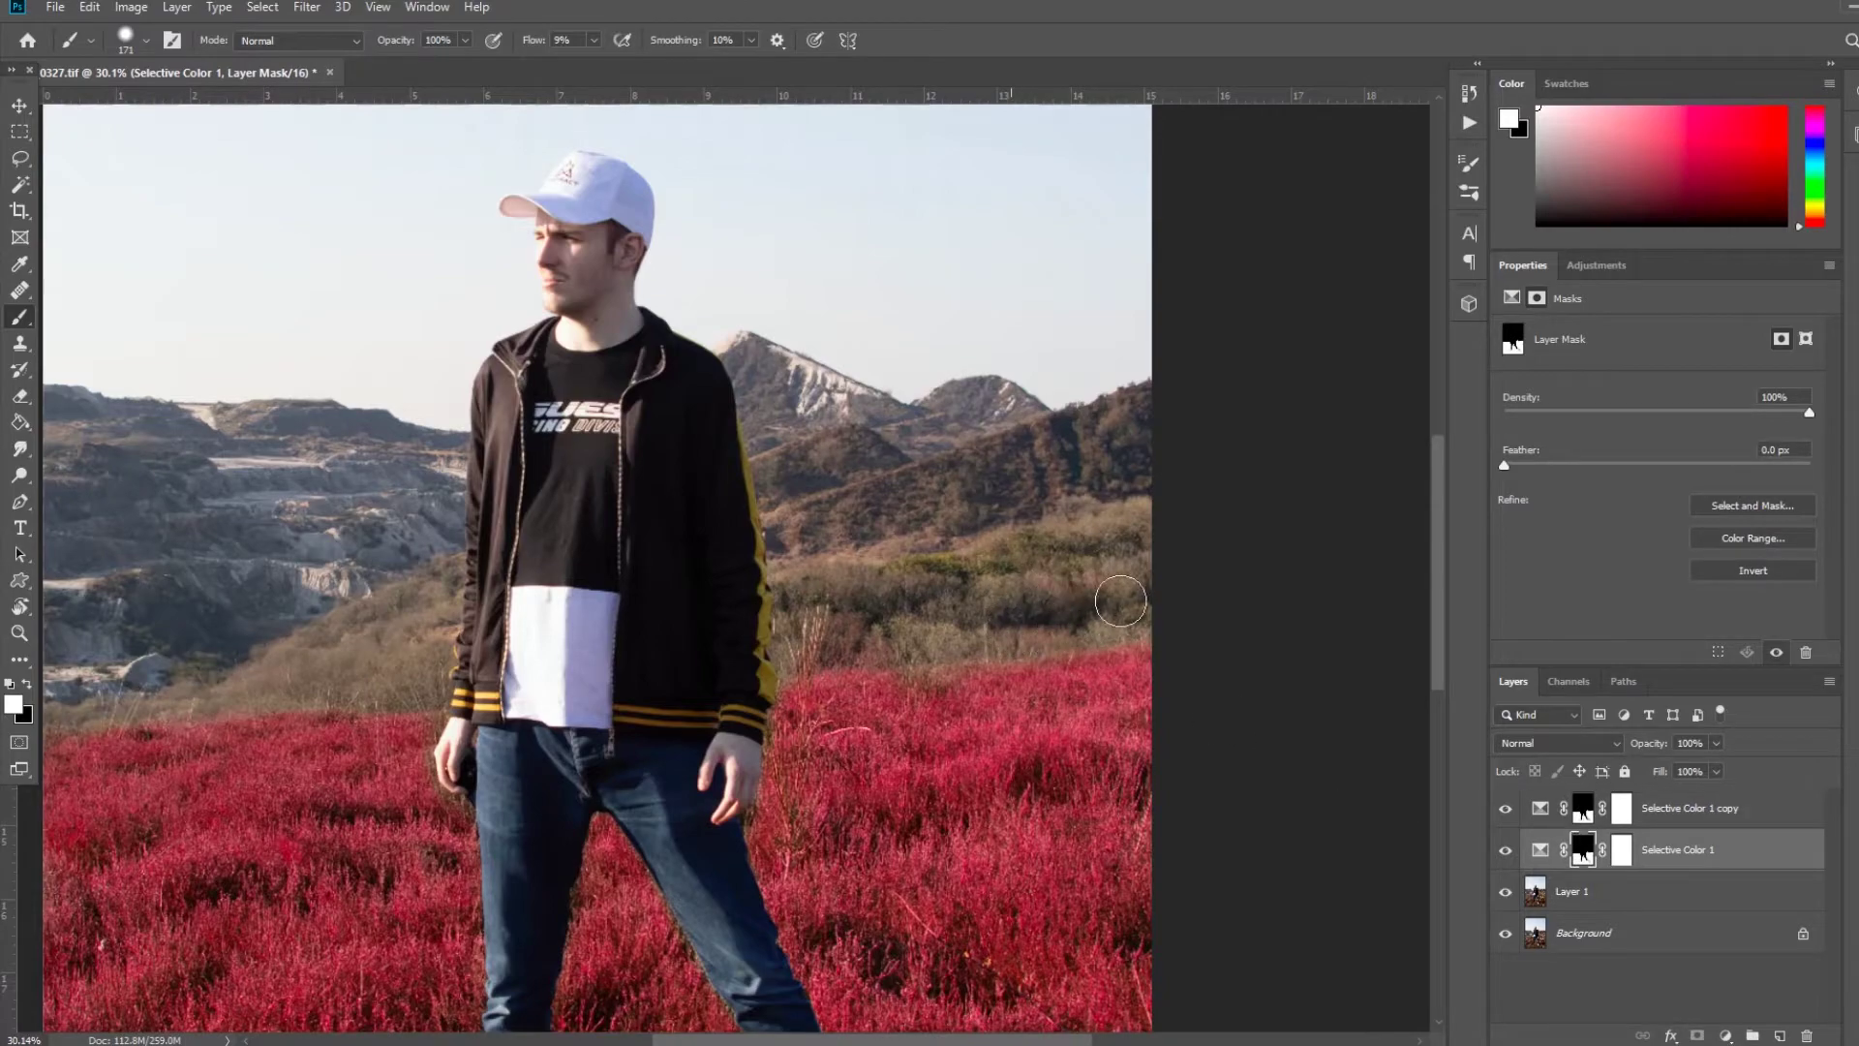
right_click(1089, 624)
key(Return)
mouse_move(1149, 623)
mouse_down()
mouse_move(1096, 449)
mouse_move(1007, 430)
mouse_move(914, 494)
mouse_move(905, 576)
mouse_move(801, 359)
mouse_move(870, 630)
mouse_move(842, 577)
mouse_move(1109, 511)
mouse_up()
drag(1787, 818, 1805, 1035)
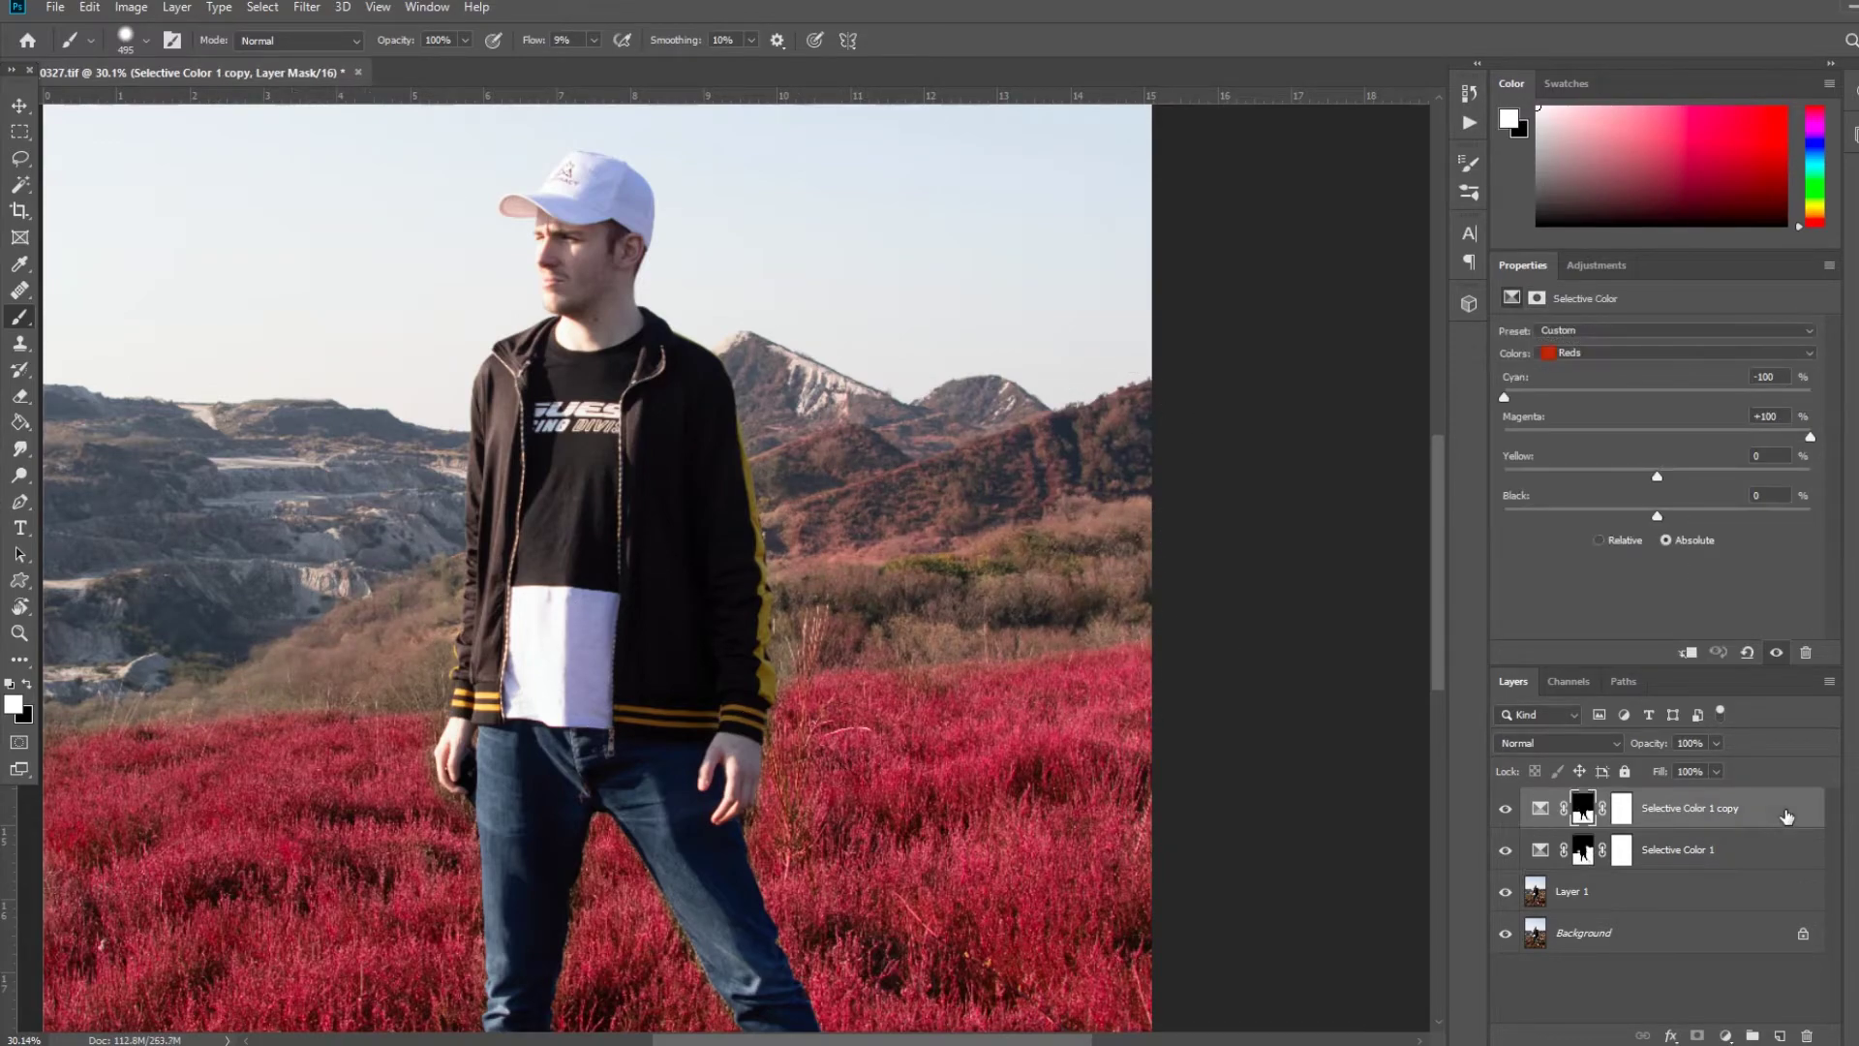
drag(187, 602, 332, 727)
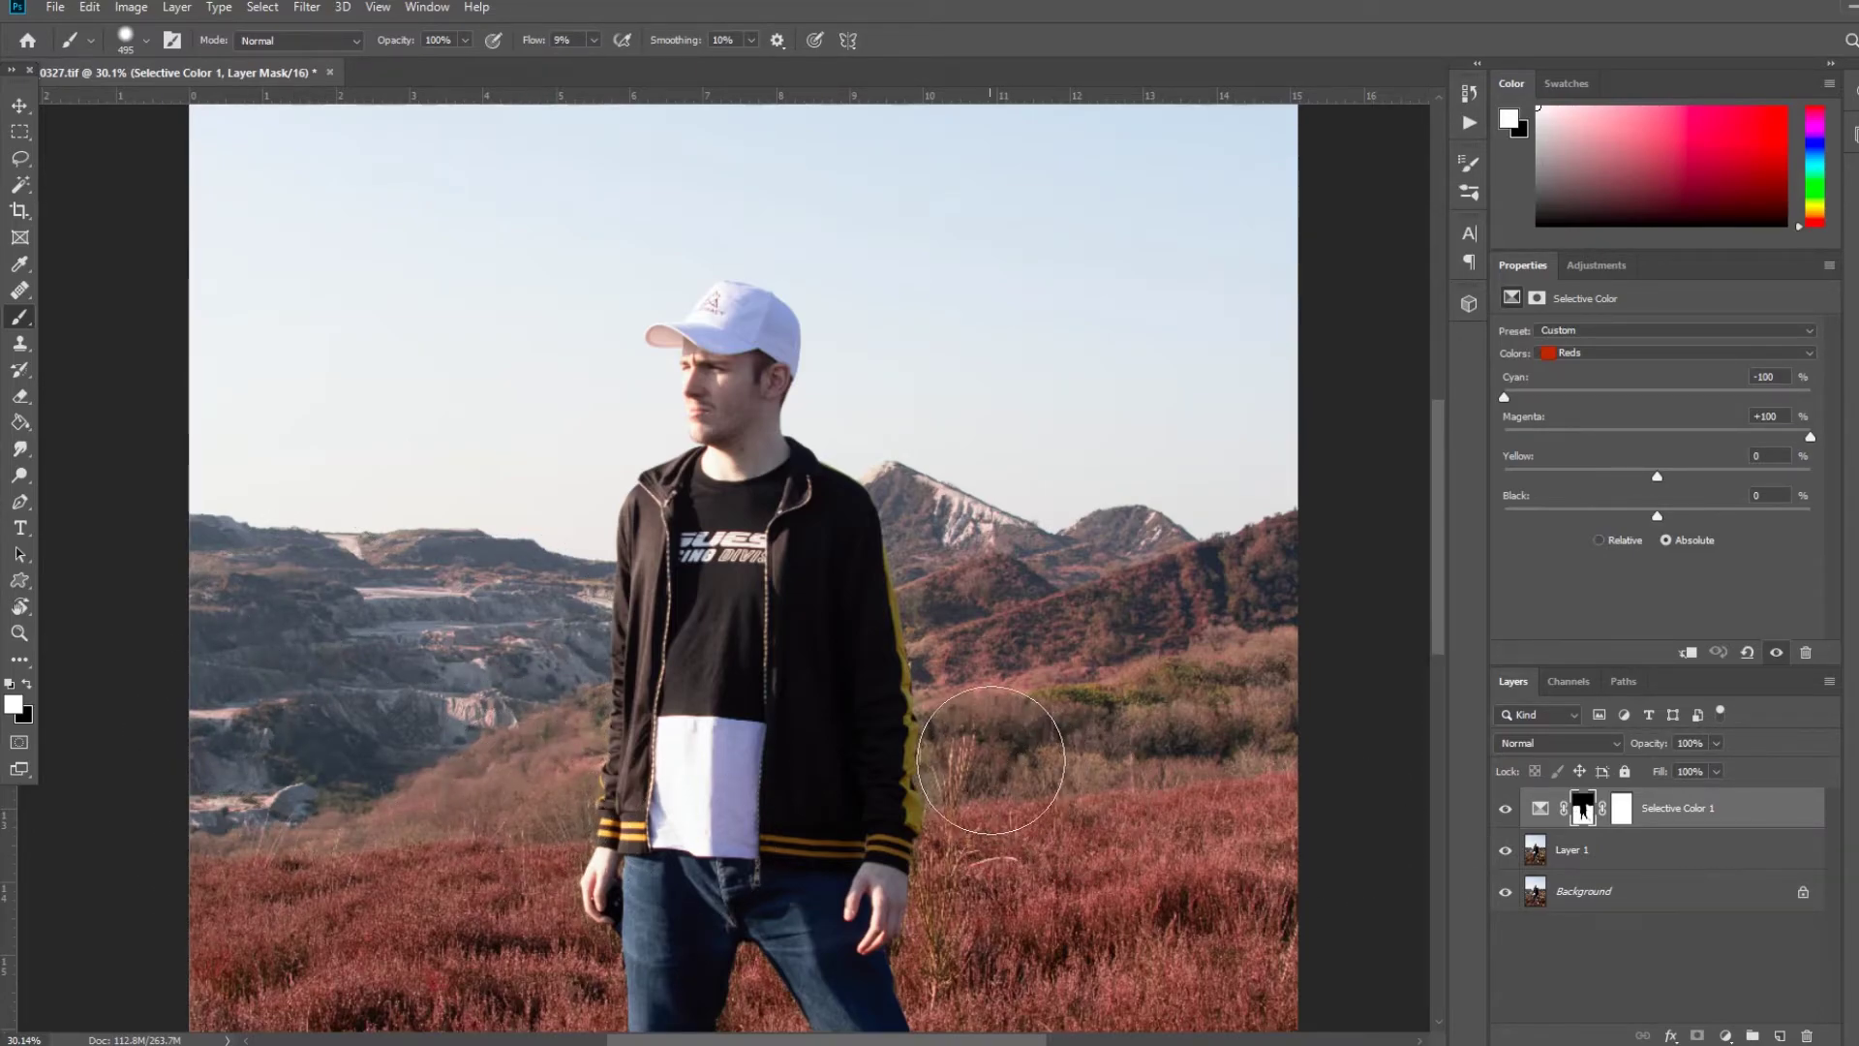
Duplicate the Selective Color layer with its extended mask to intensify the red on both the heather and the hills
click(1791, 820)
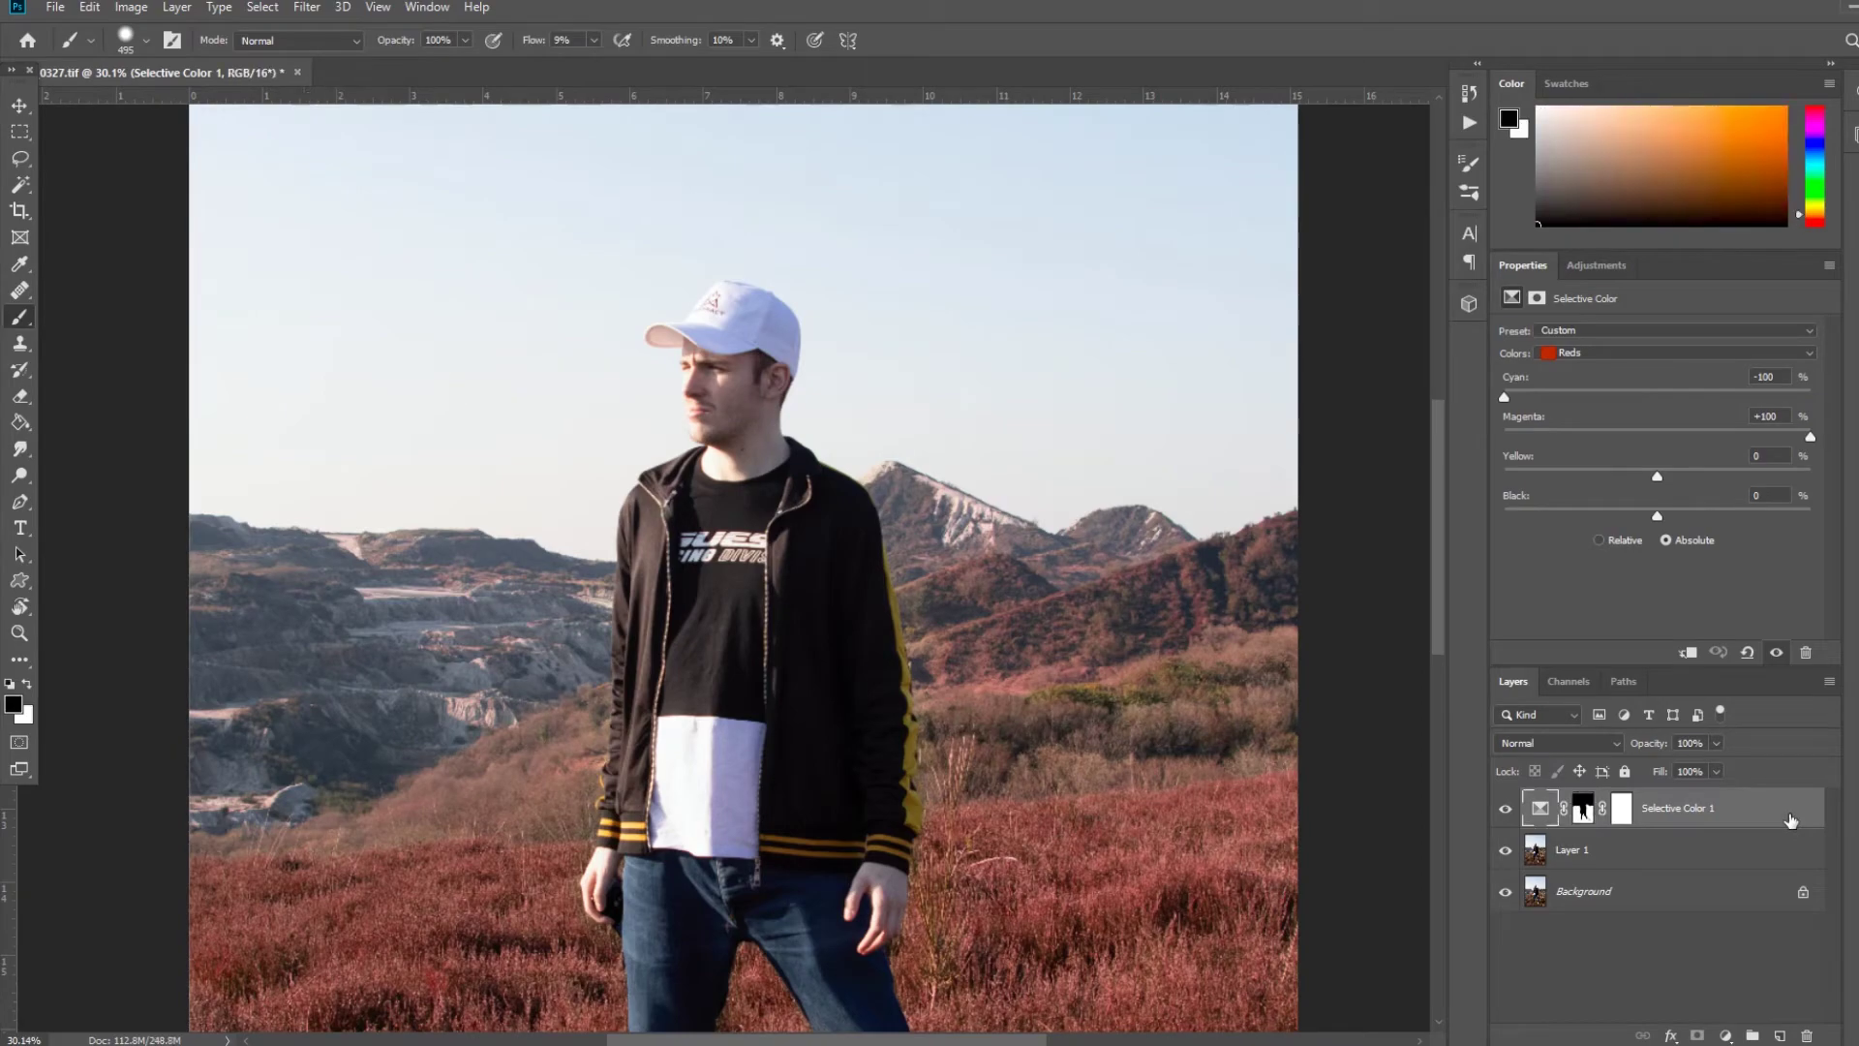
key(ctrl+j)
scroll(194, 678, down, 5)
scroll(614, 749, down, 1)
scroll(619, 741, up, 2)
scroll(629, 728, down, 1)
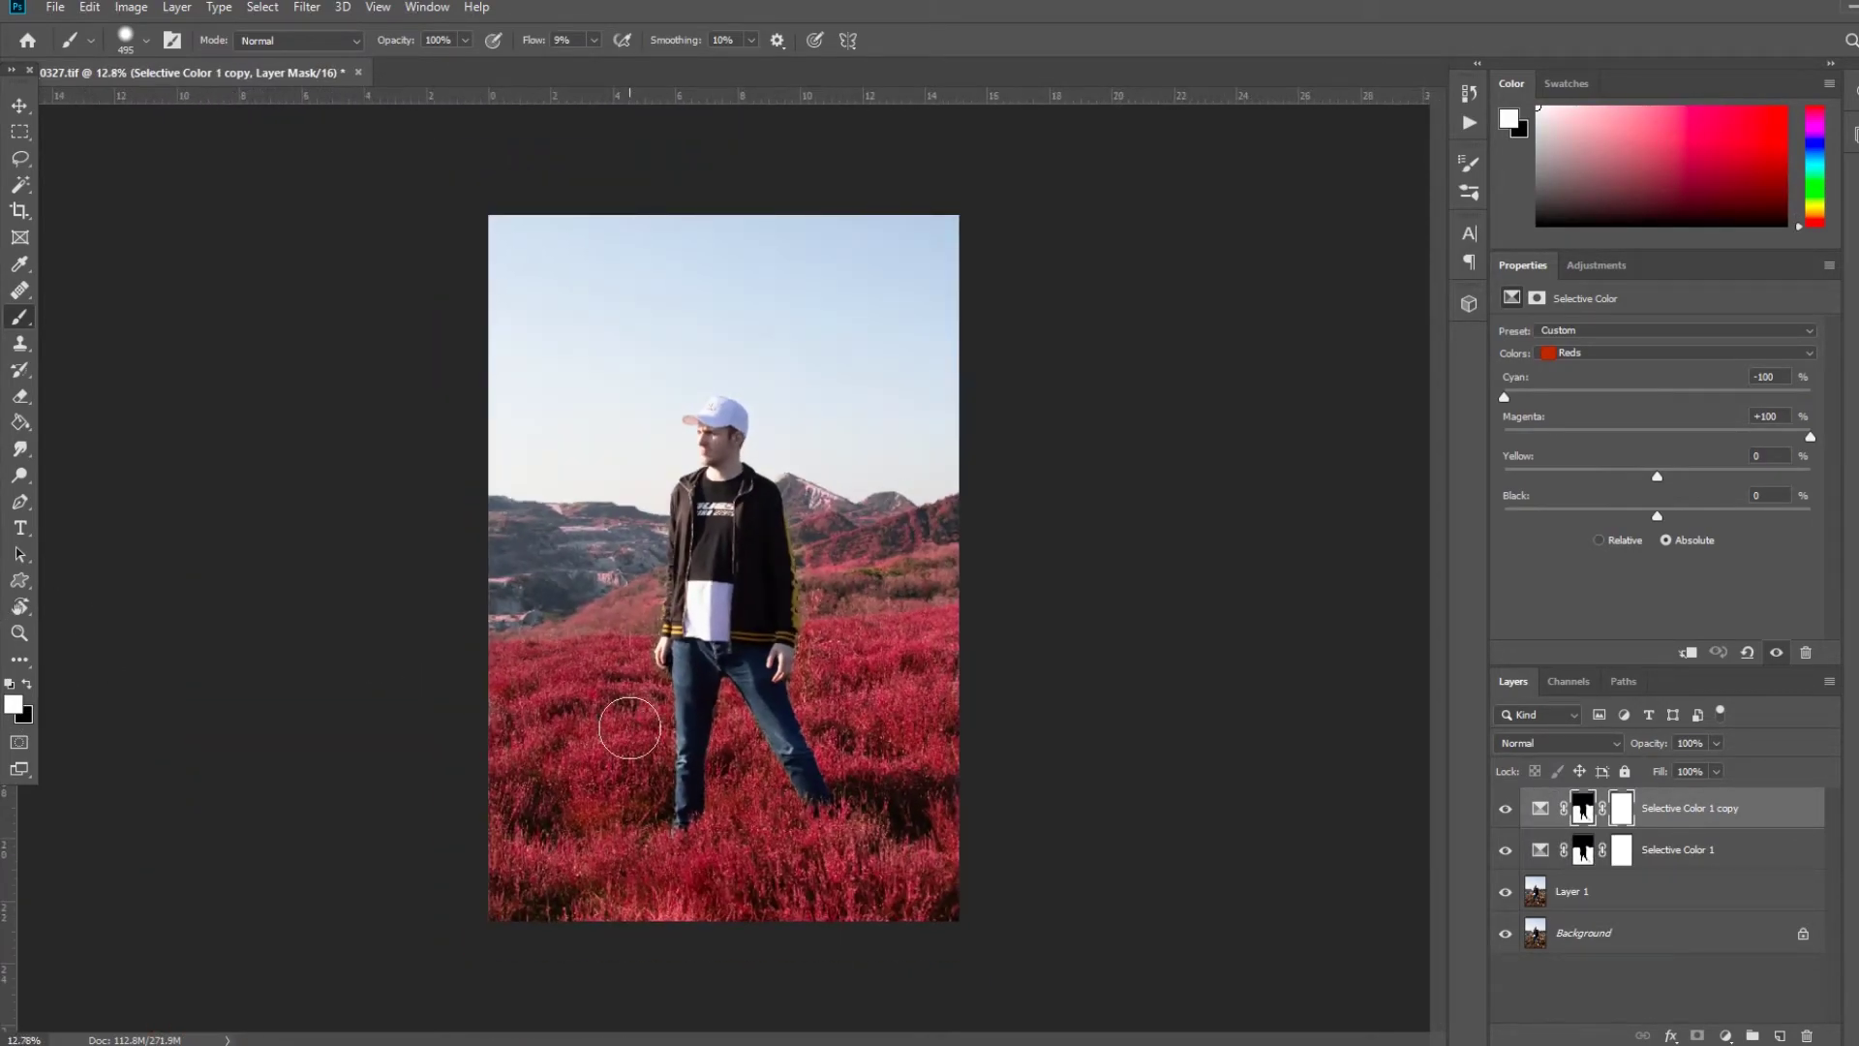
scroll(629, 728, up, 2)
scroll(678, 697, down, 1)
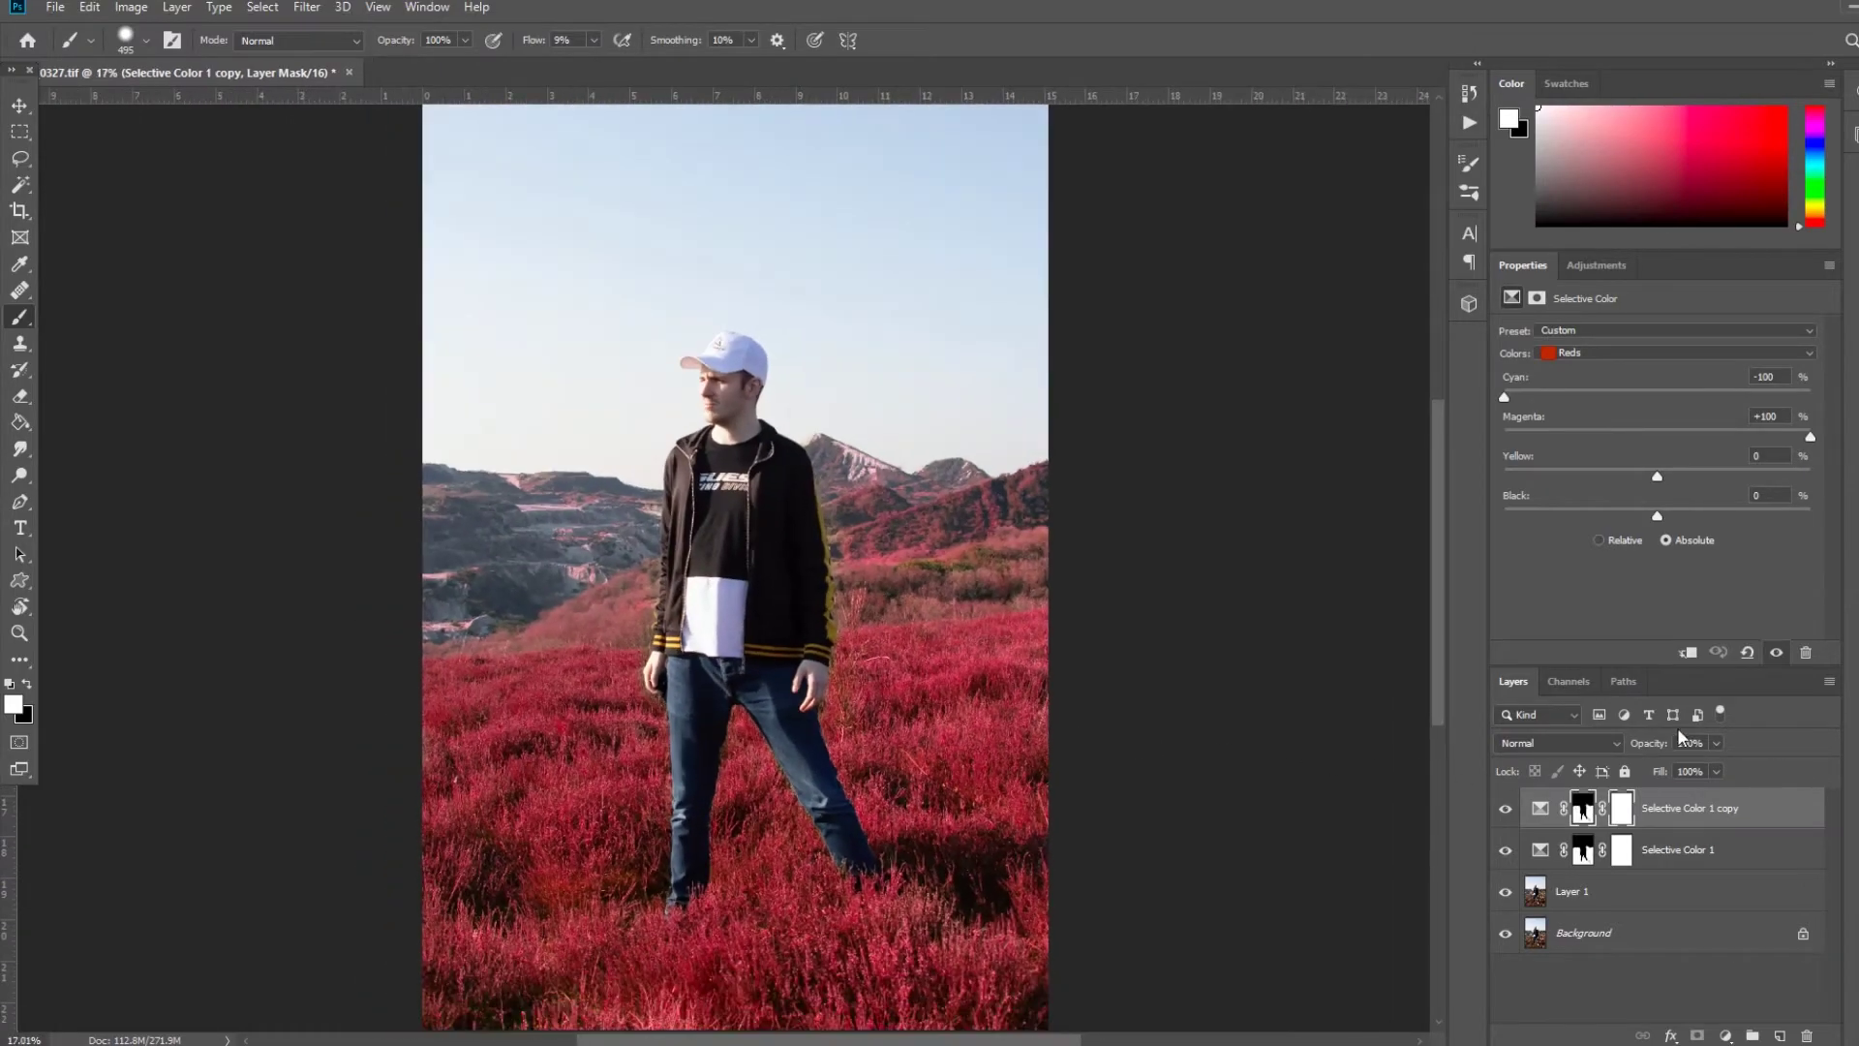
Switch the duplicated Selective Color adjustment from the Reds to the Yellows range
scroll(1222, 755, down, 1)
click(1624, 349)
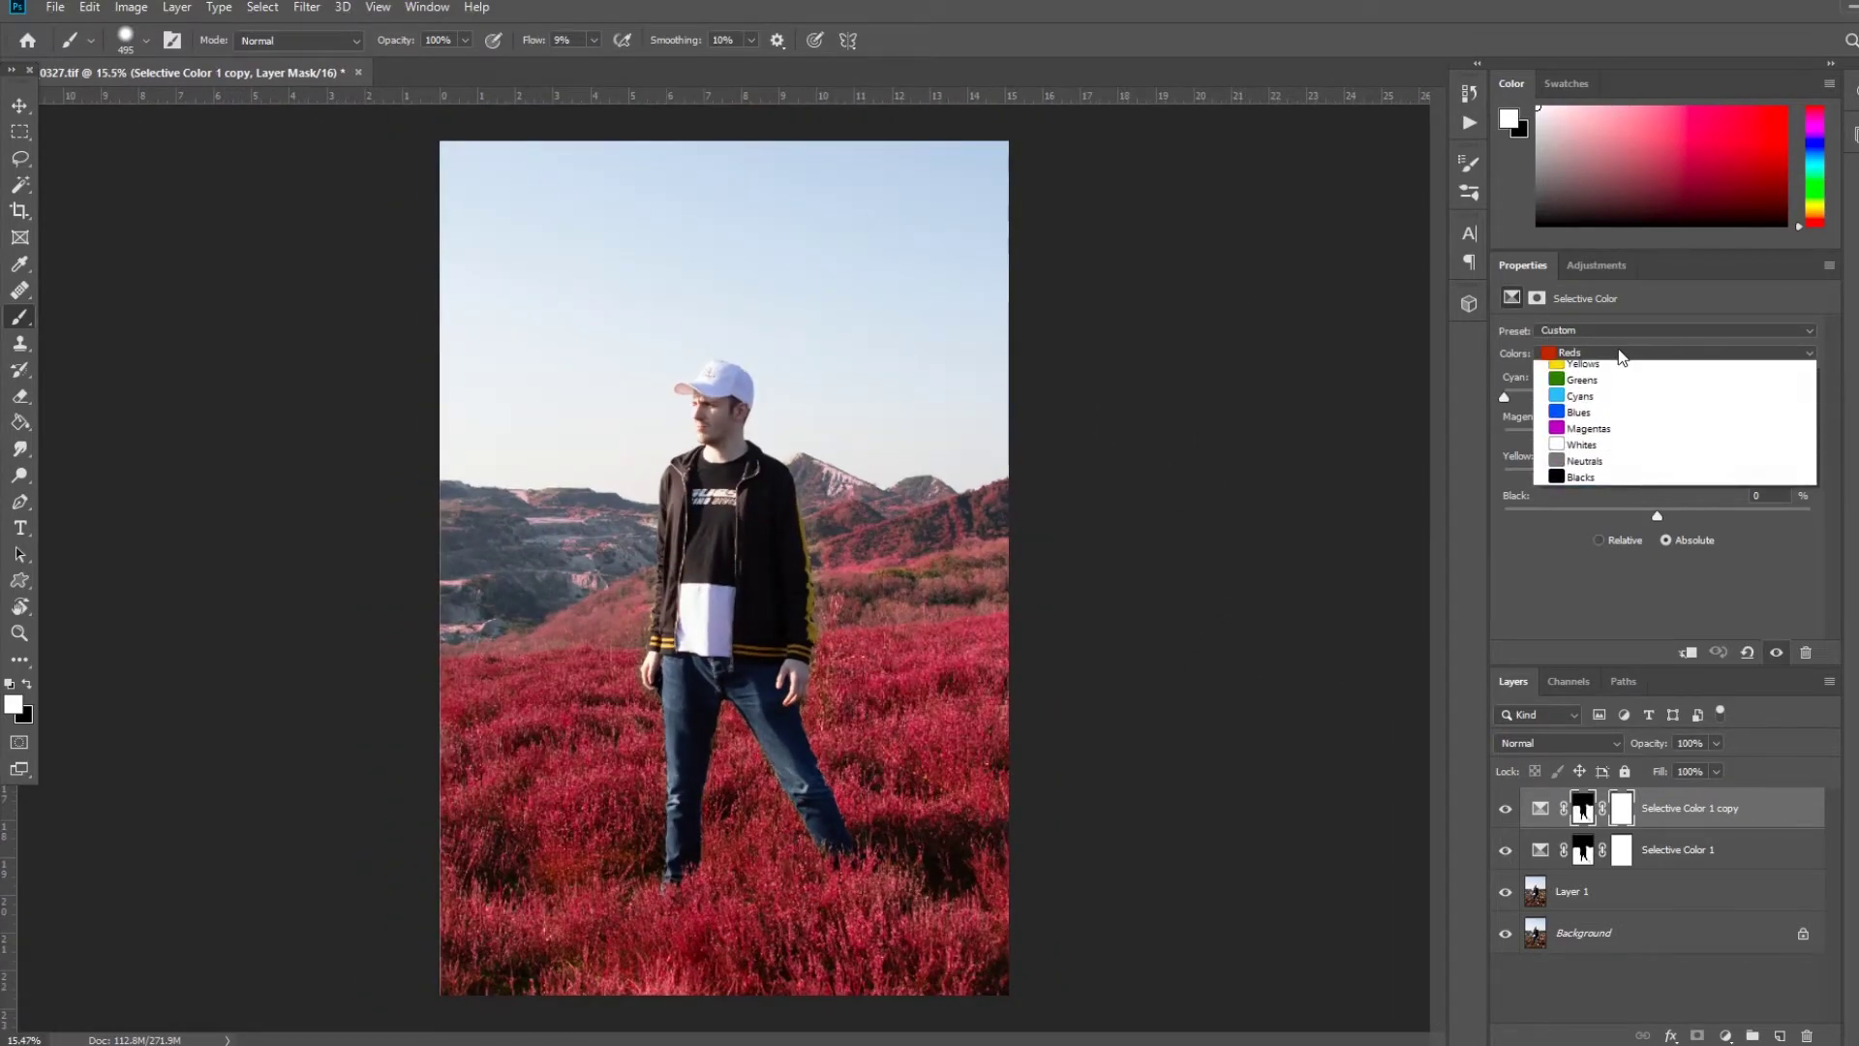
click(1618, 379)
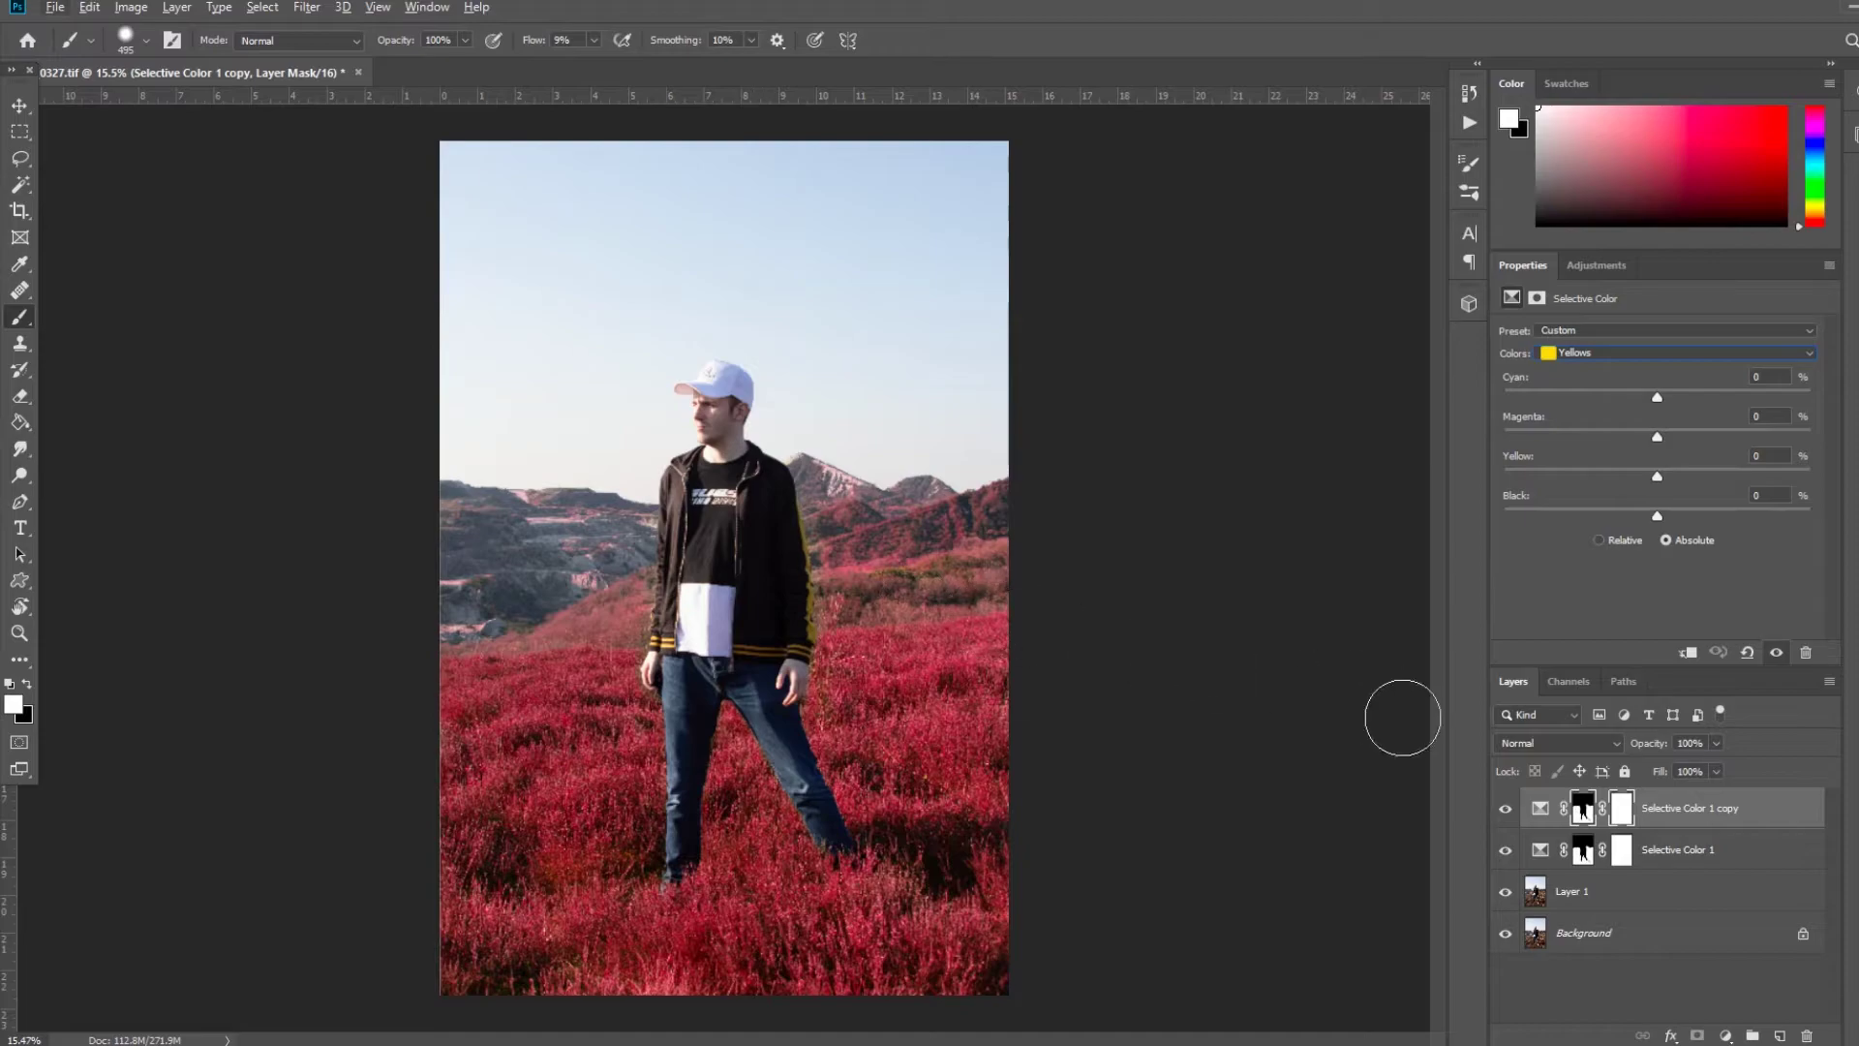
With a 37 px brush, paint the original Selective Color layer's mask white over the jacket's striped hem and the adjoining cuff
click(1581, 851)
scroll(786, 581, up, 6)
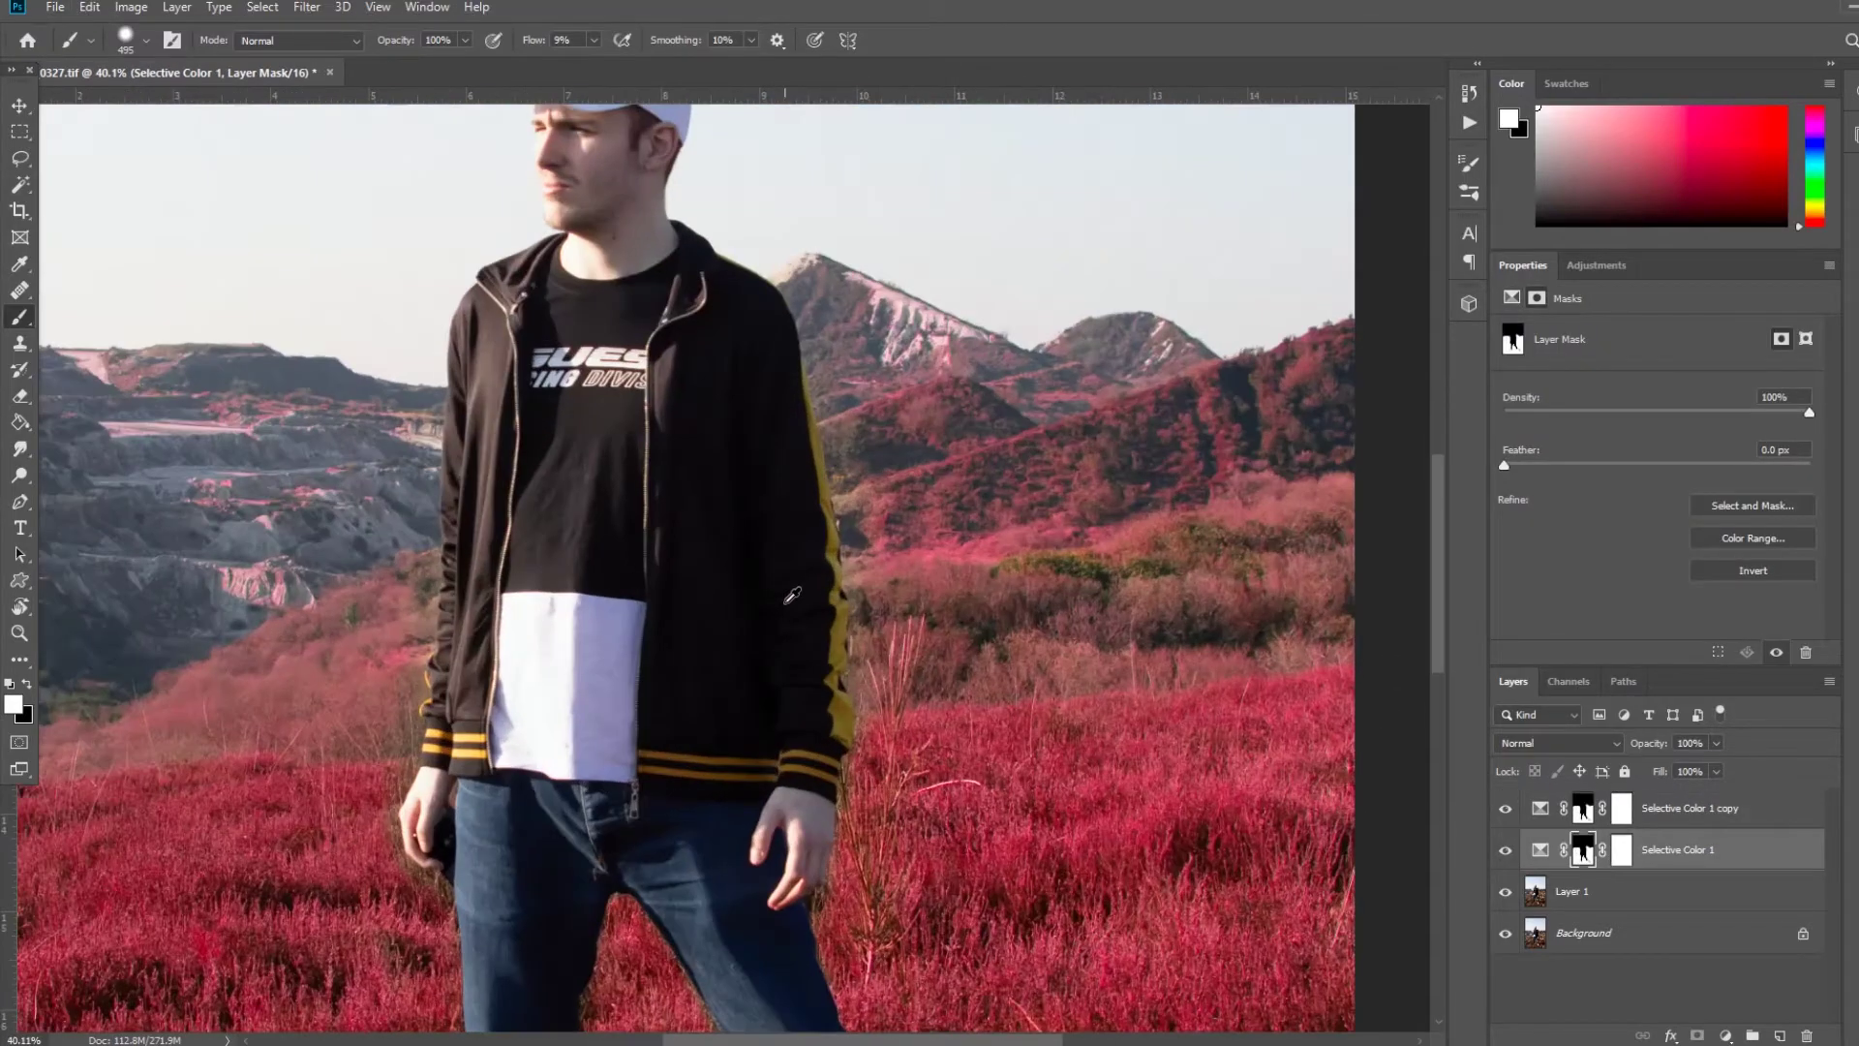
right_click(701, 676)
drag(833, 726, 818, 725)
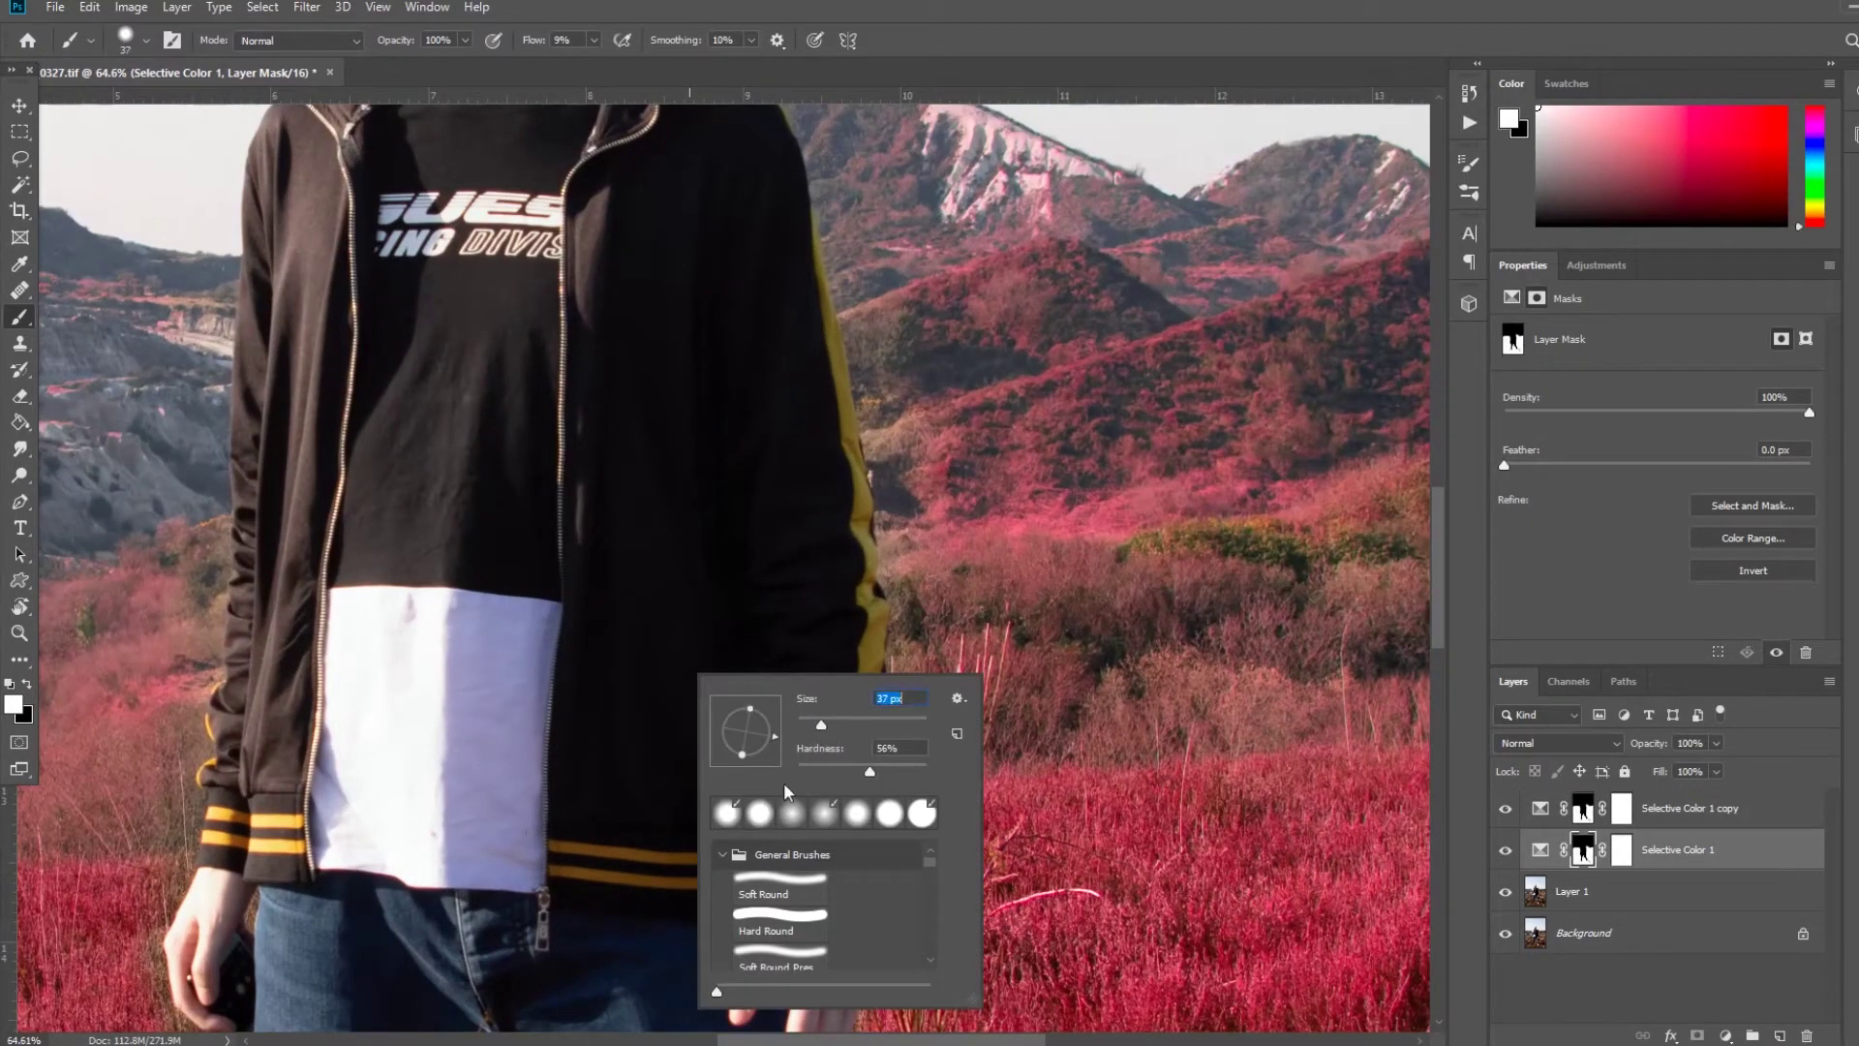
click(569, 846)
mouse_move(660, 858)
mouse_down()
mouse_move(850, 854)
mouse_move(852, 876)
mouse_move(558, 876)
mouse_move(851, 881)
mouse_up()
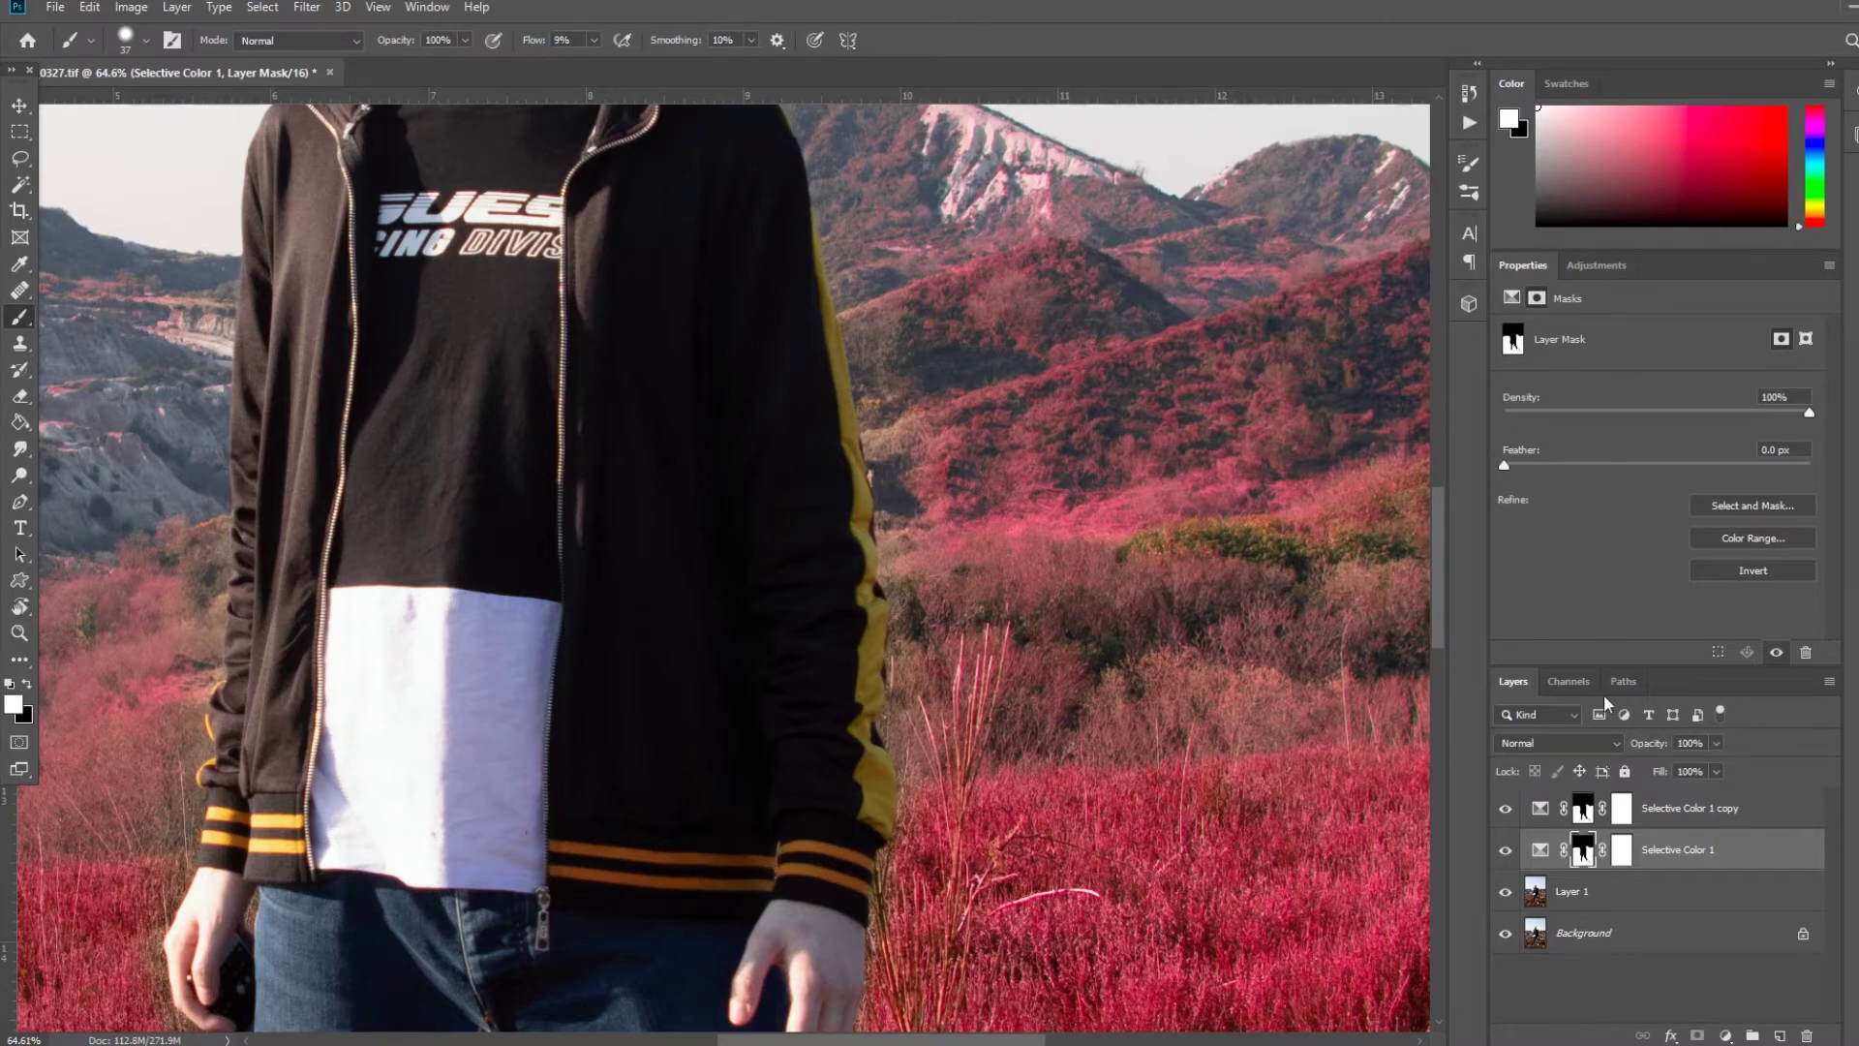
Set the Yellows of the original Selective Color layer to Cyan -93, Magenta +100, Yellow -100 and Black +77
click(1540, 849)
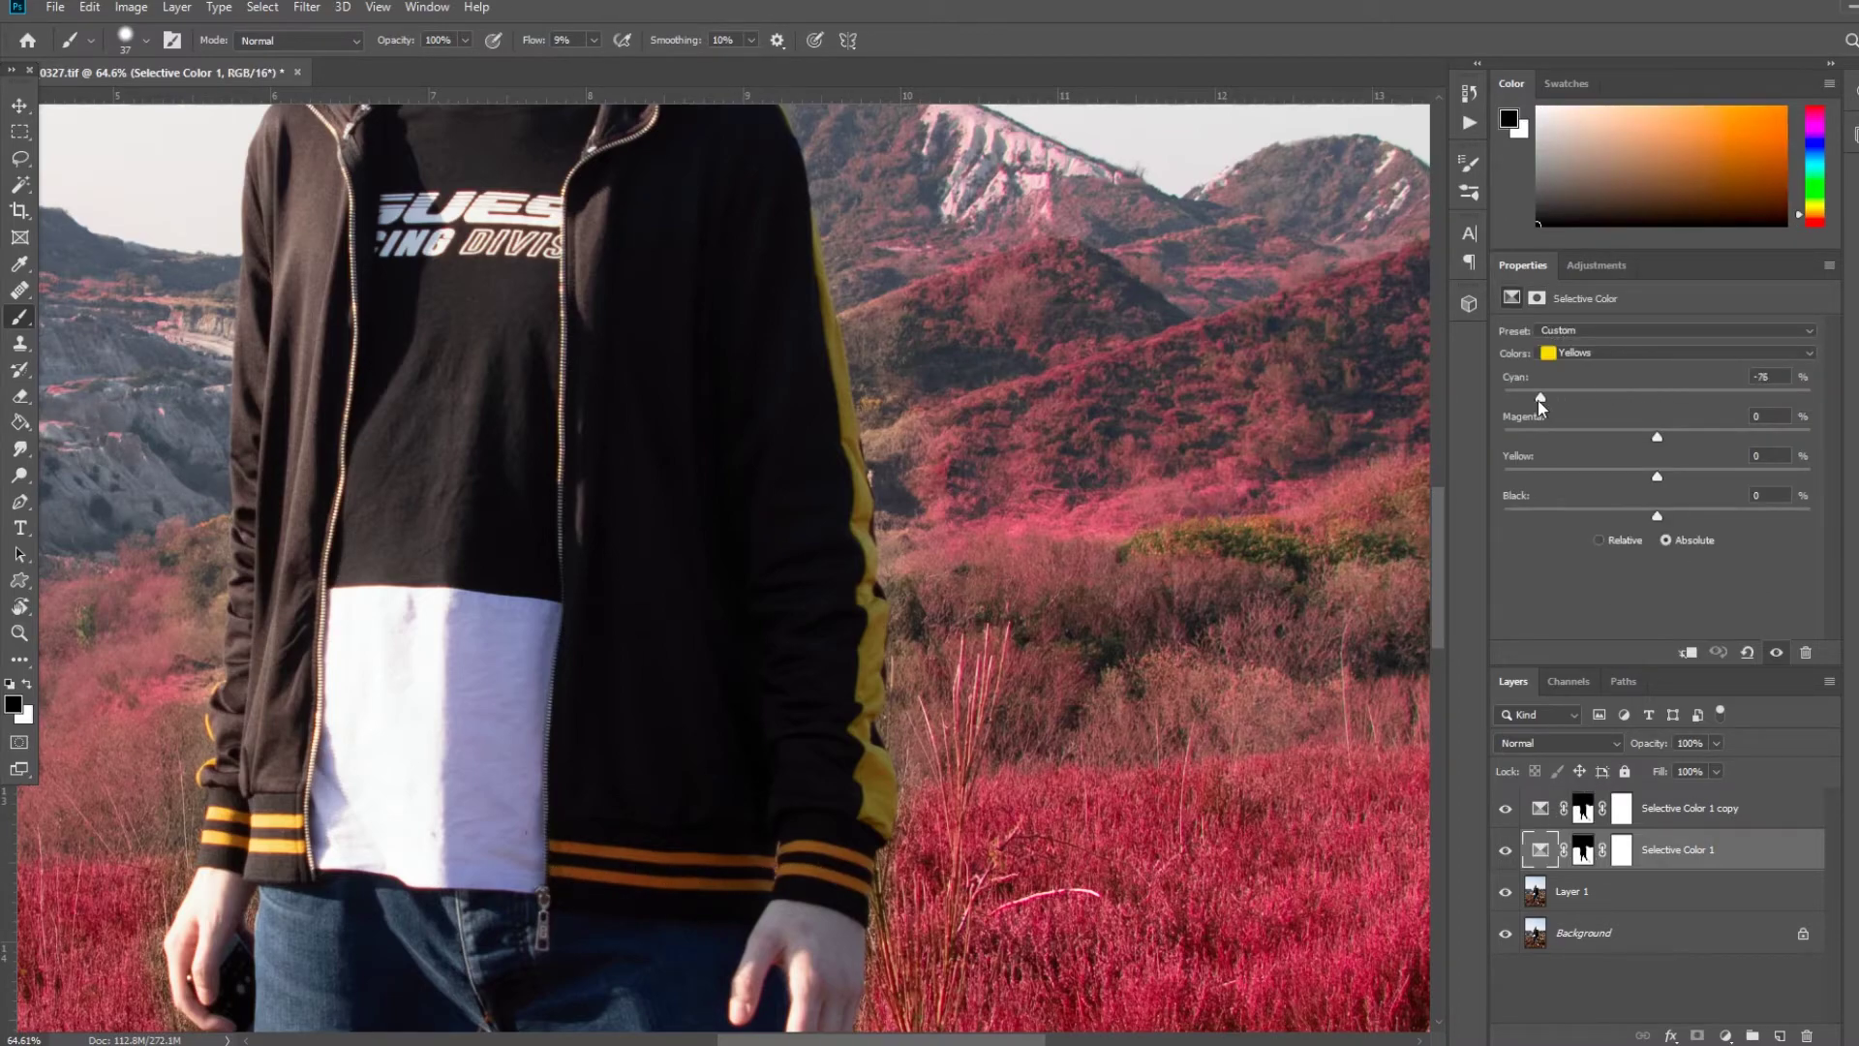
mouse_move(1654, 433)
mouse_down()
mouse_move(1779, 436)
mouse_move(1641, 436)
mouse_up()
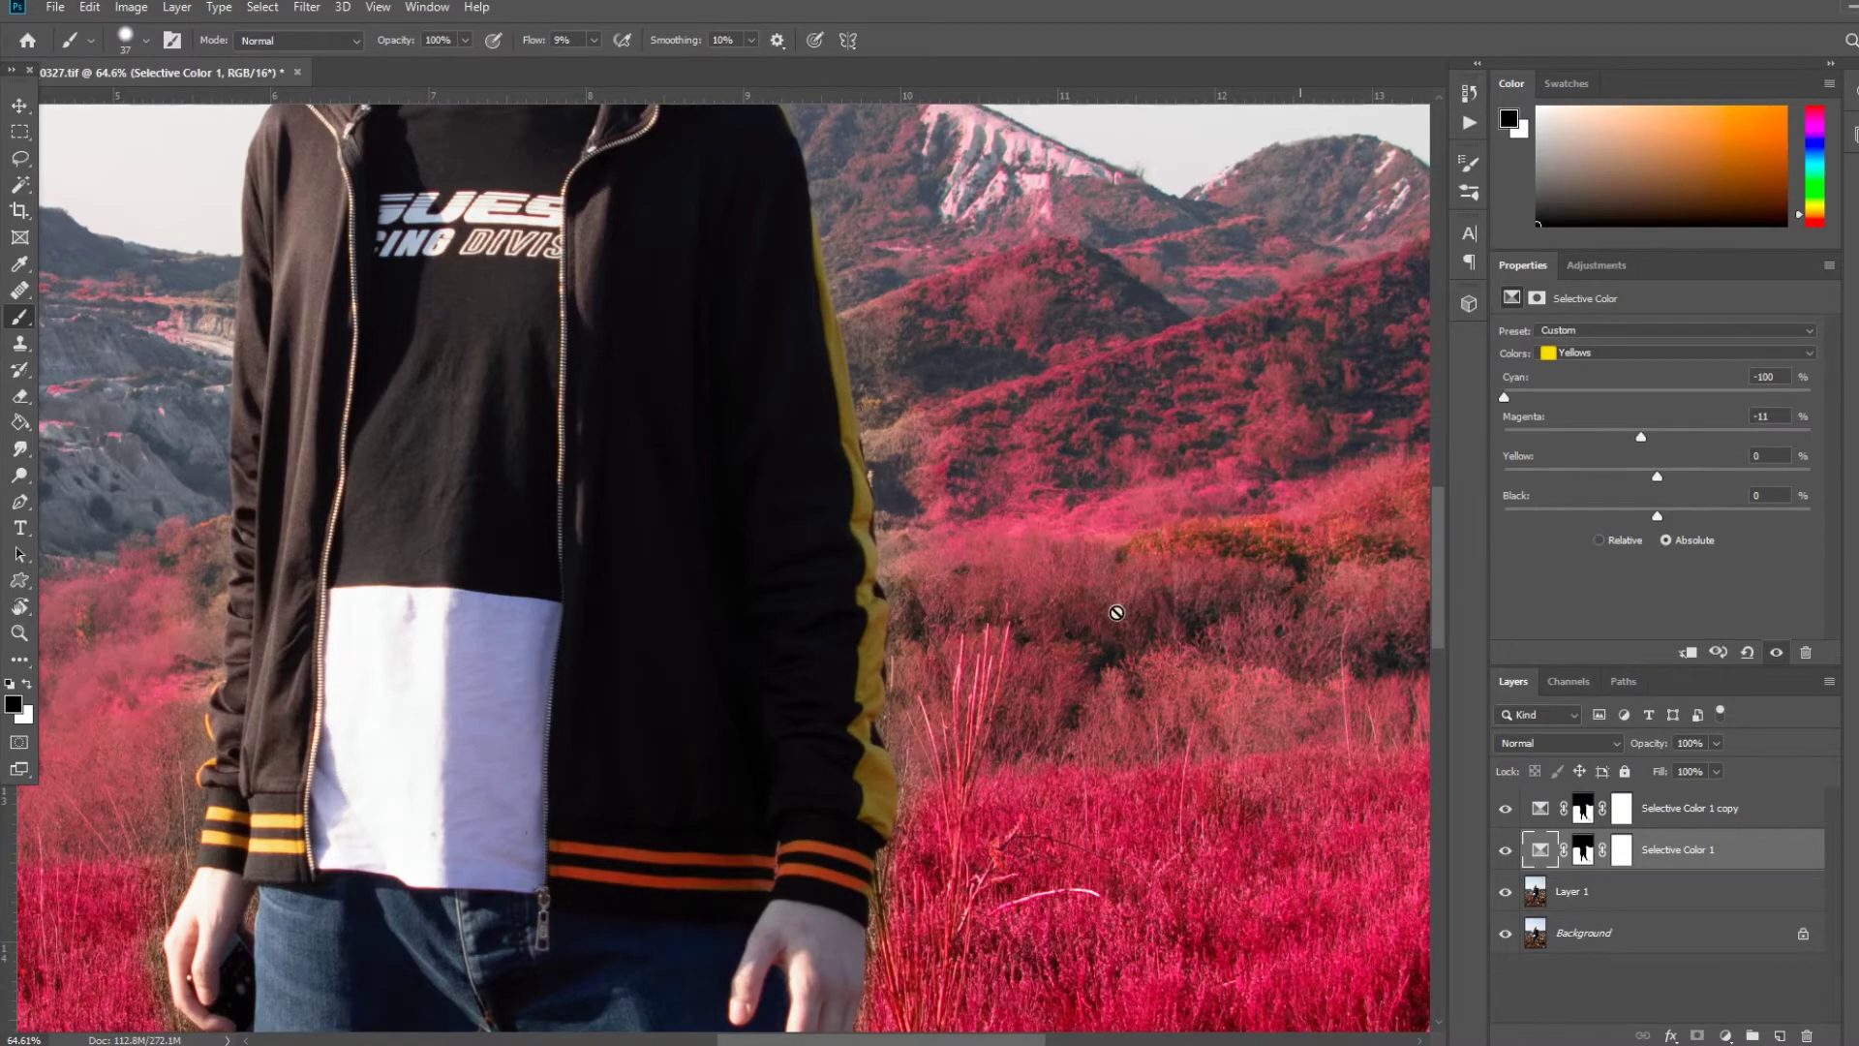
key(ctrl+0)
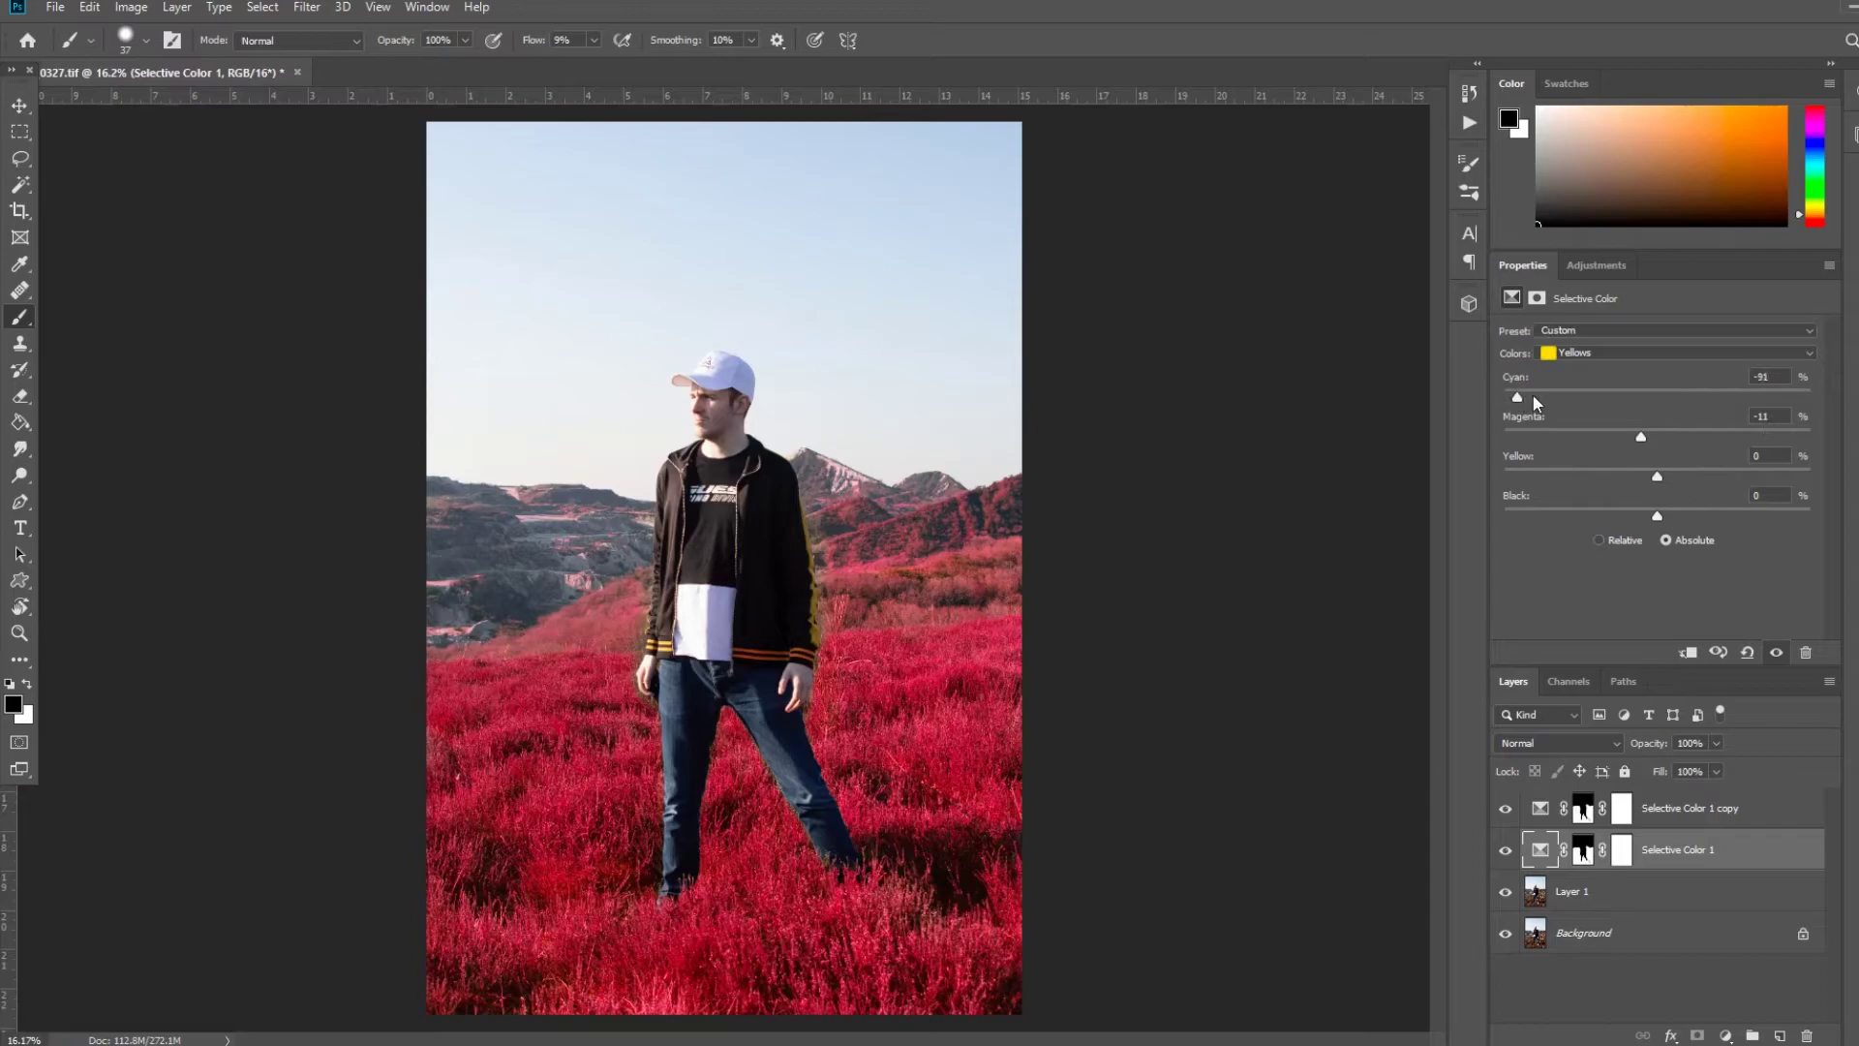
drag(1642, 434, 1762, 476)
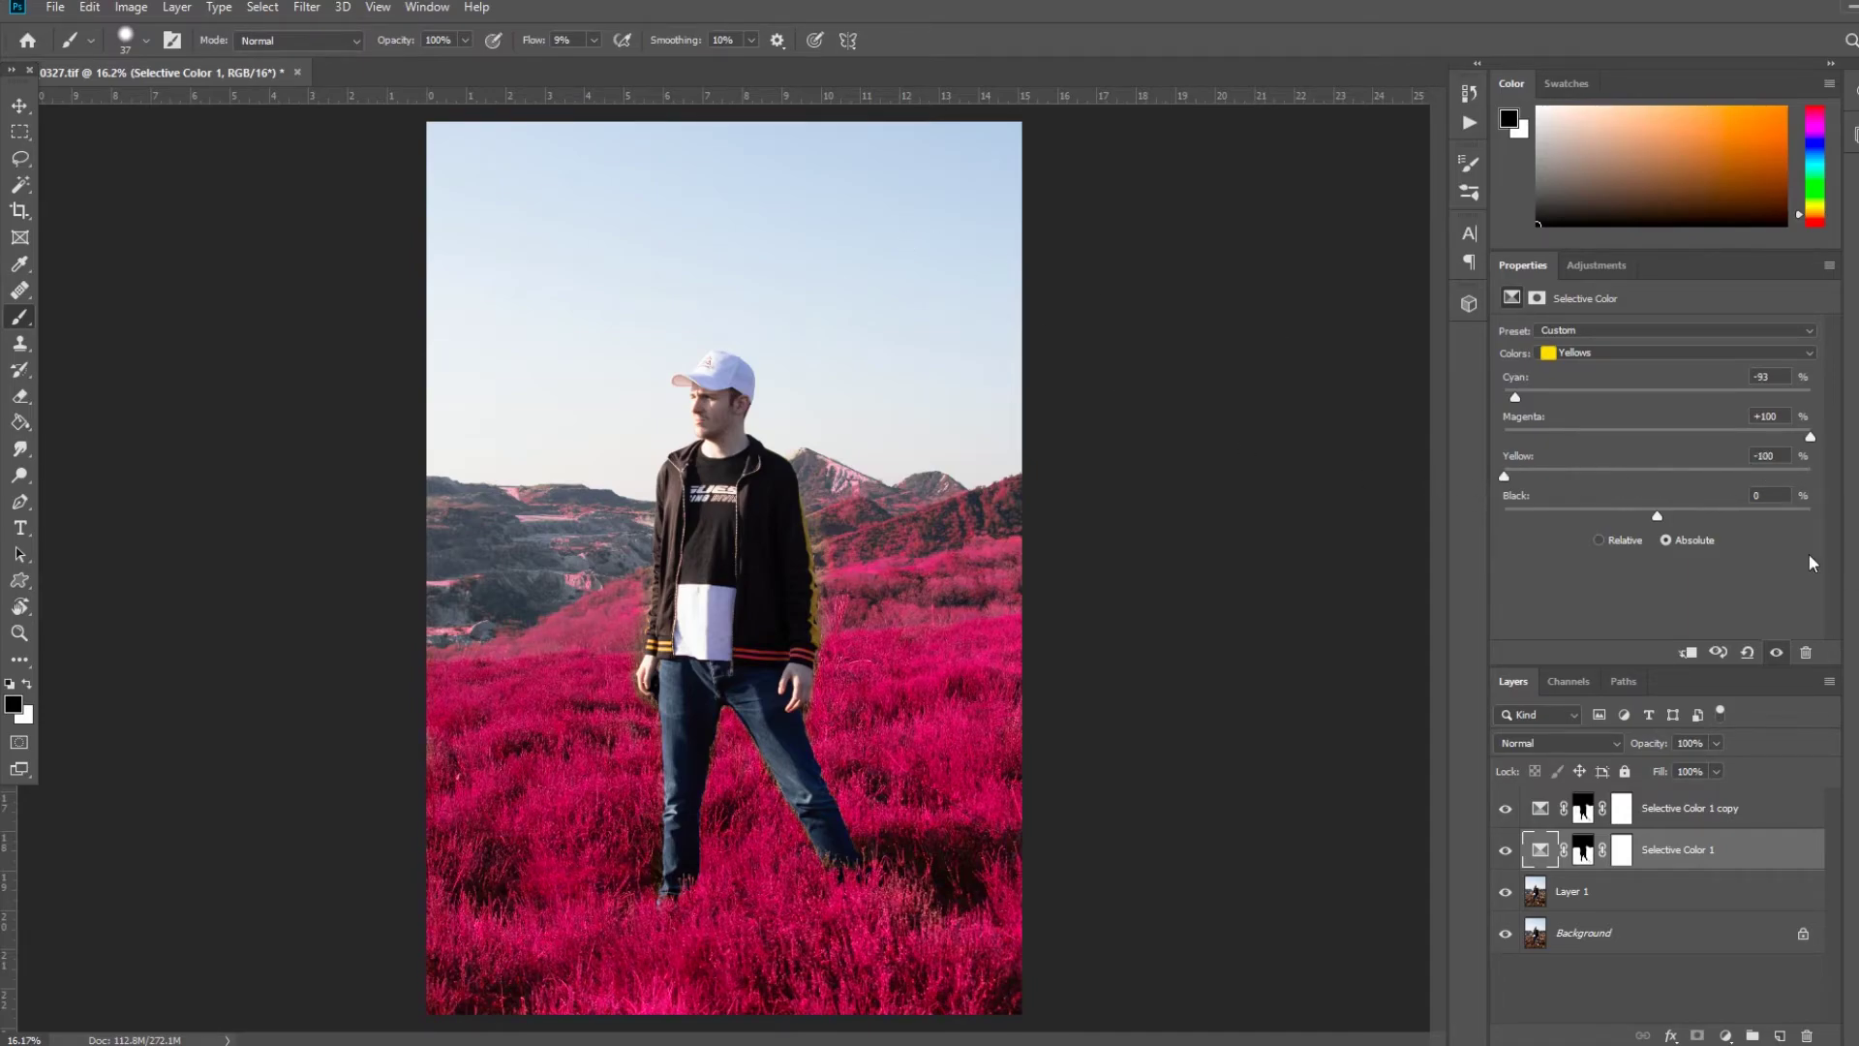
mouse_move(1760, 514)
mouse_down()
mouse_move(1547, 519)
mouse_move(1751, 525)
mouse_up()
scroll(736, 433, down, 3)
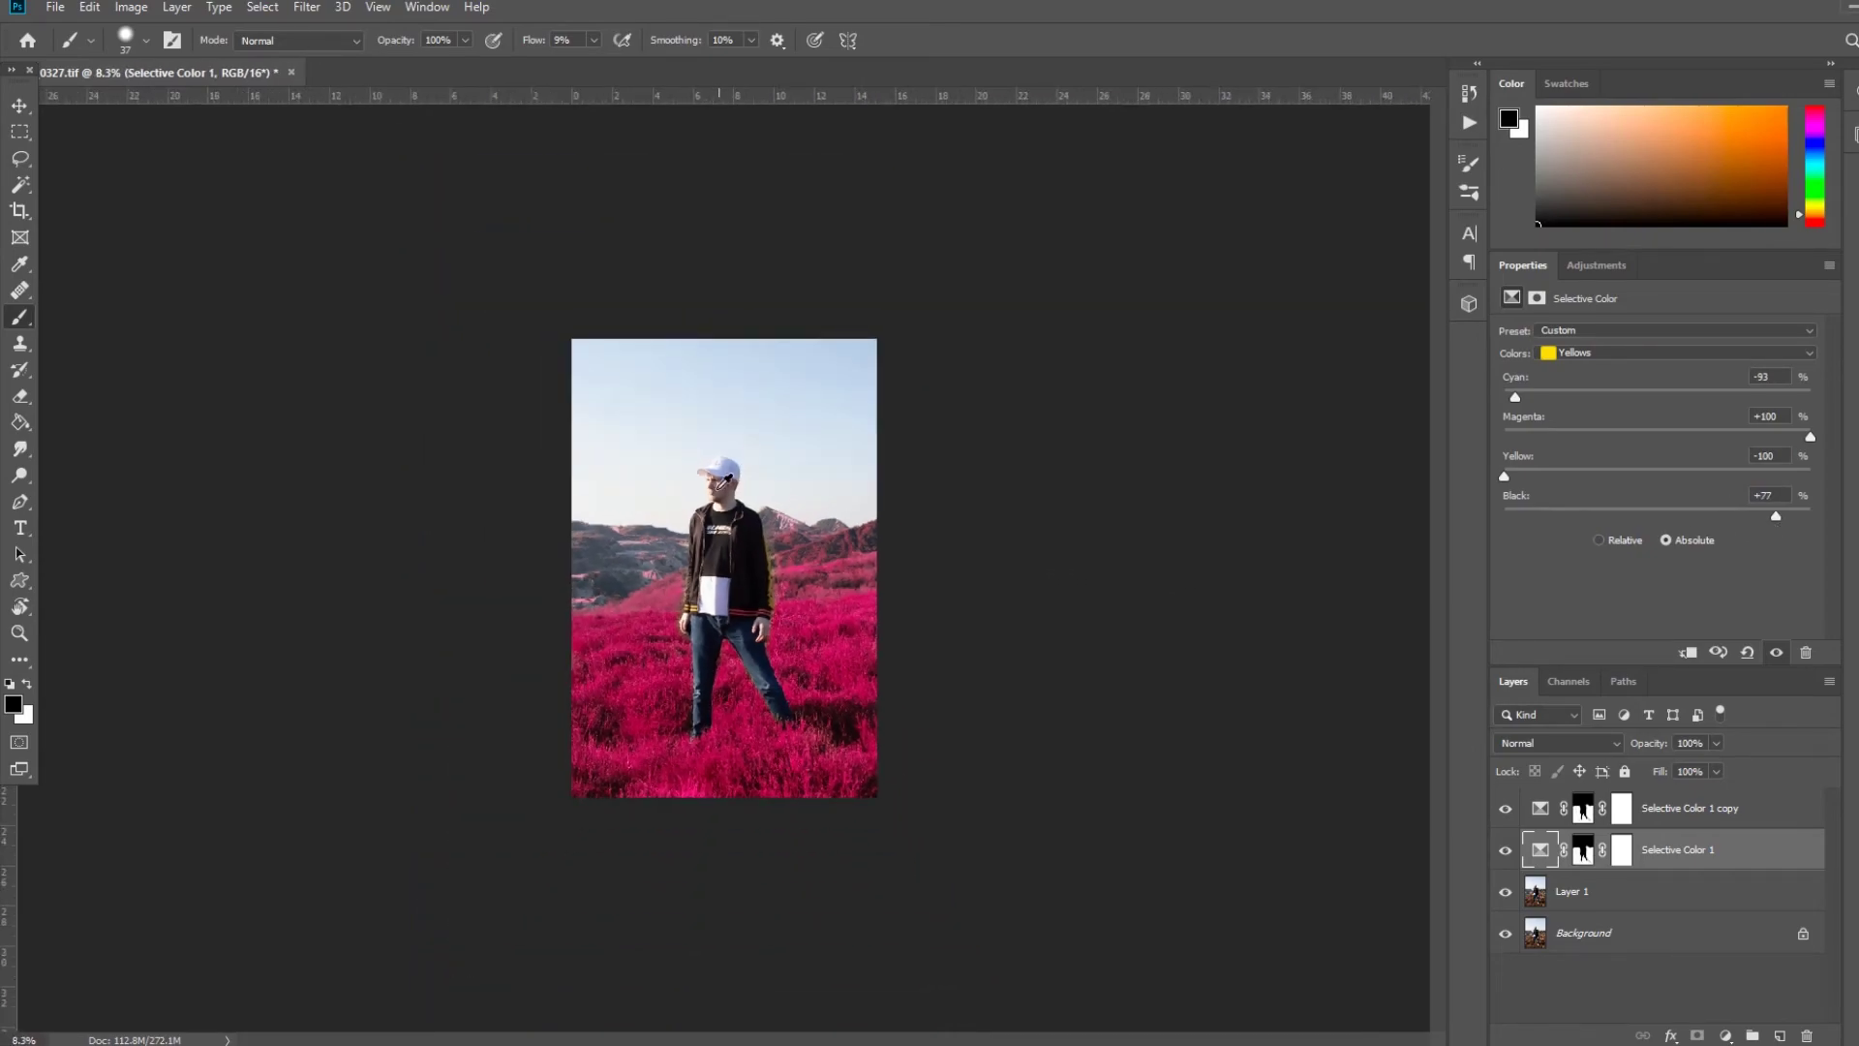
scroll(717, 455, up, 4)
scroll(696, 486, down, 3)
scroll(677, 465, down, 2)
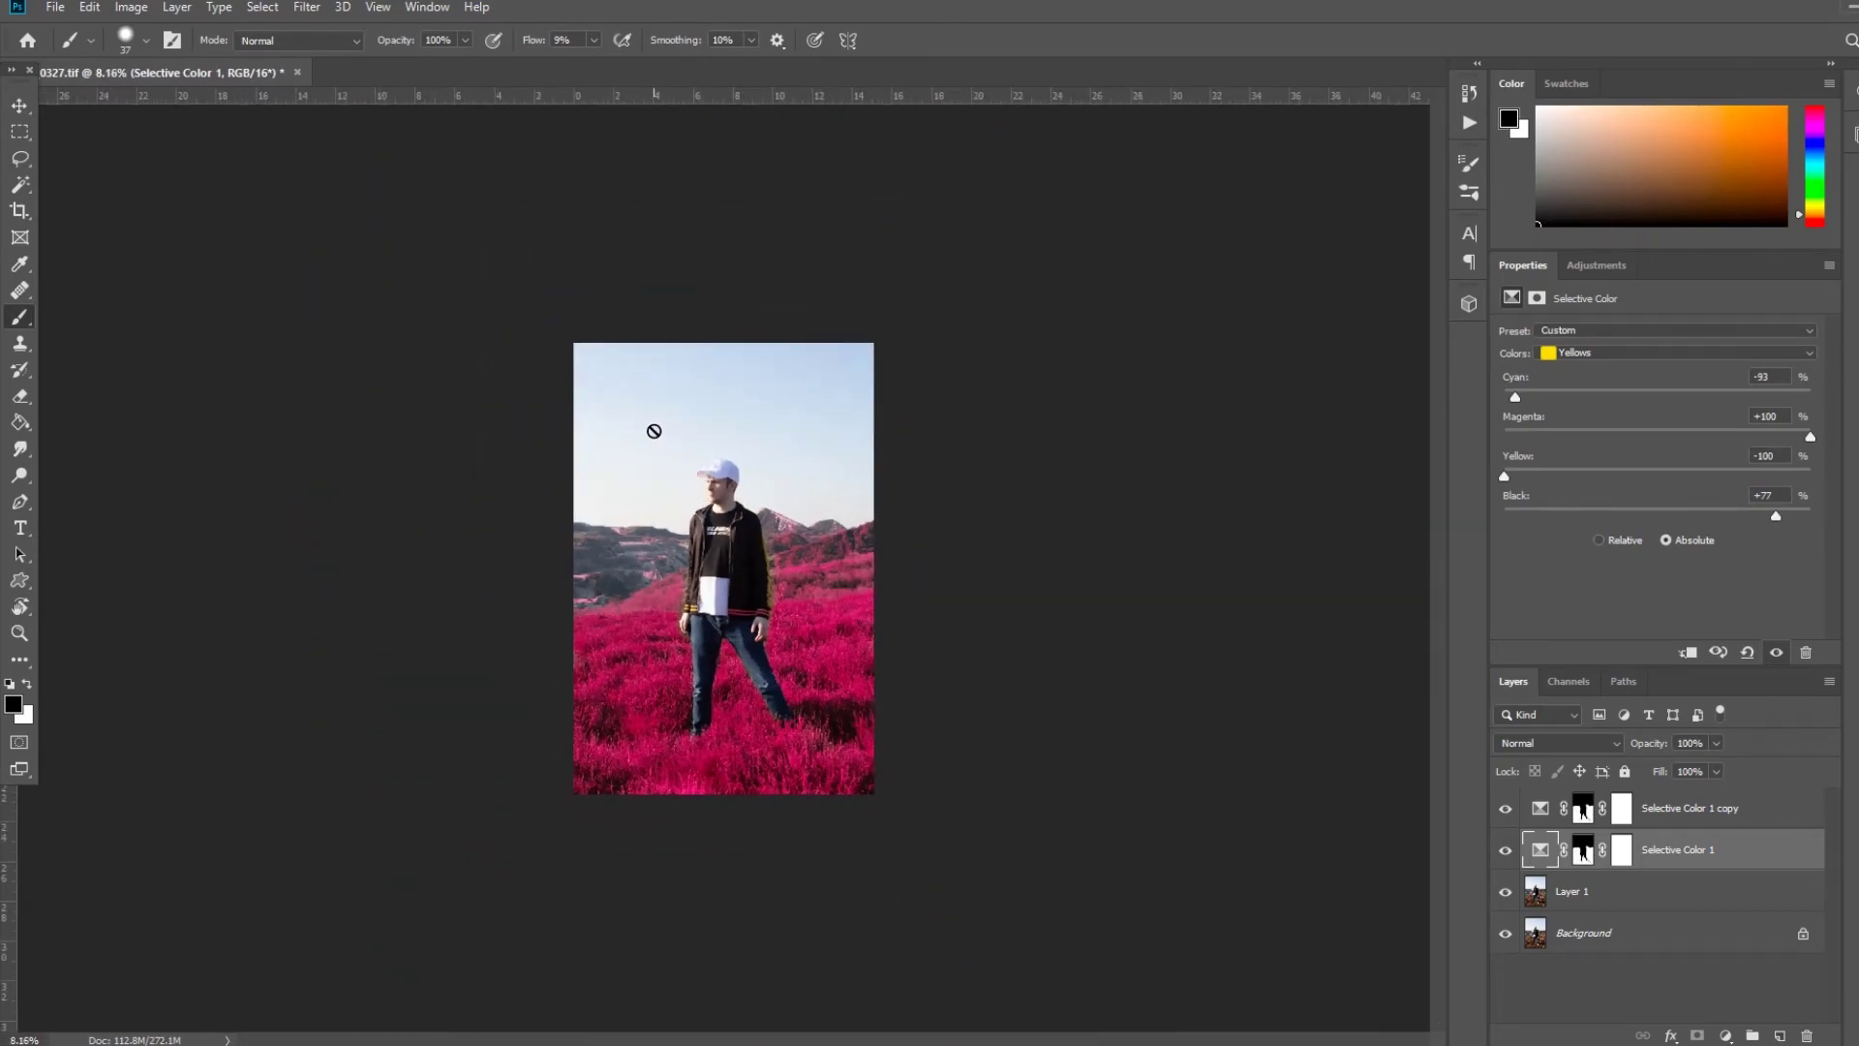